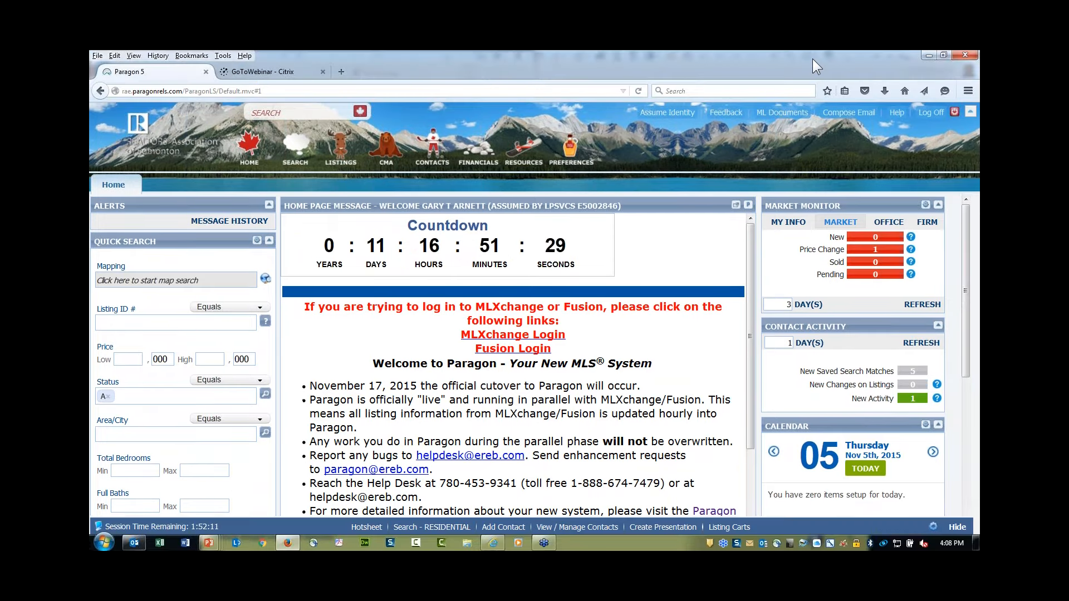
Step: Arrange the Paragon browser window on the right half of the desktop beside the MLXchange window
{"action": "left_click_drag", "start_coordinate": [806, 61], "coordinate": [90, 77]}
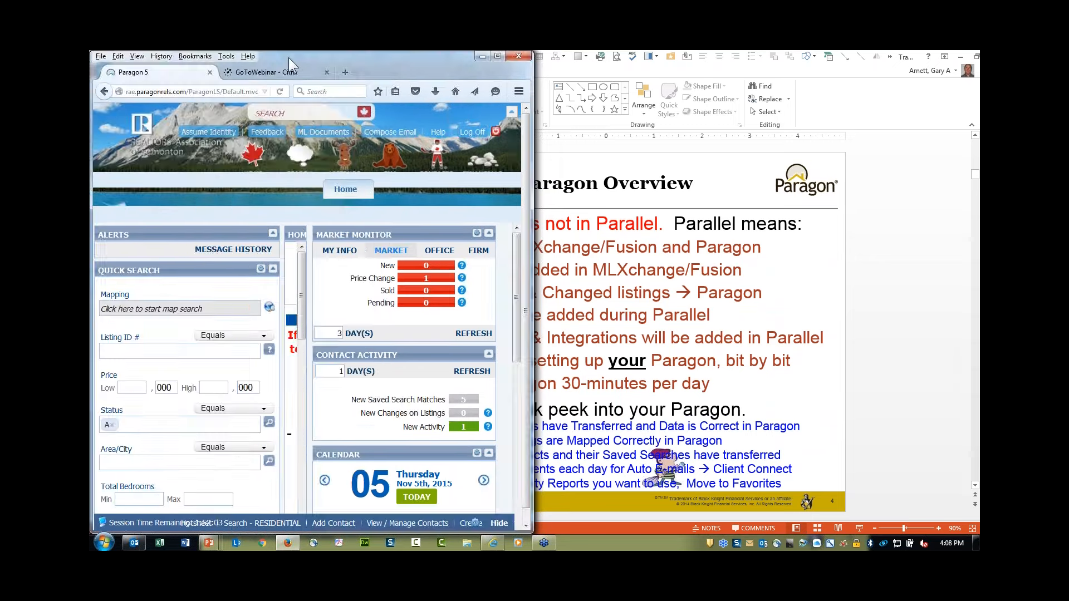
{"action": "left_click_drag", "start_coordinate": [325, 79], "coordinate": [979, 95]}
{"action": "left_click_drag", "start_coordinate": [733, 66], "coordinate": [737, 56]}
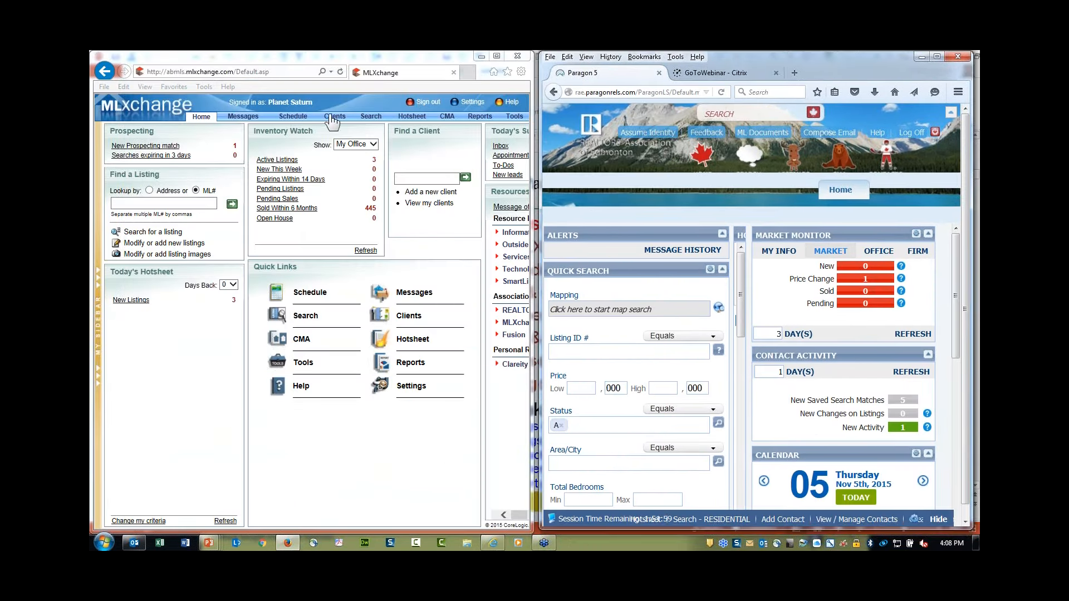
{"action": "key", "text": "ctrl"}
{"action": "key", "text": "ctrl"}
Step: In MLXchange, open the Client Manager and the record of the second client in the list
{"action": "mouse_move", "coordinate": [340, 119]}
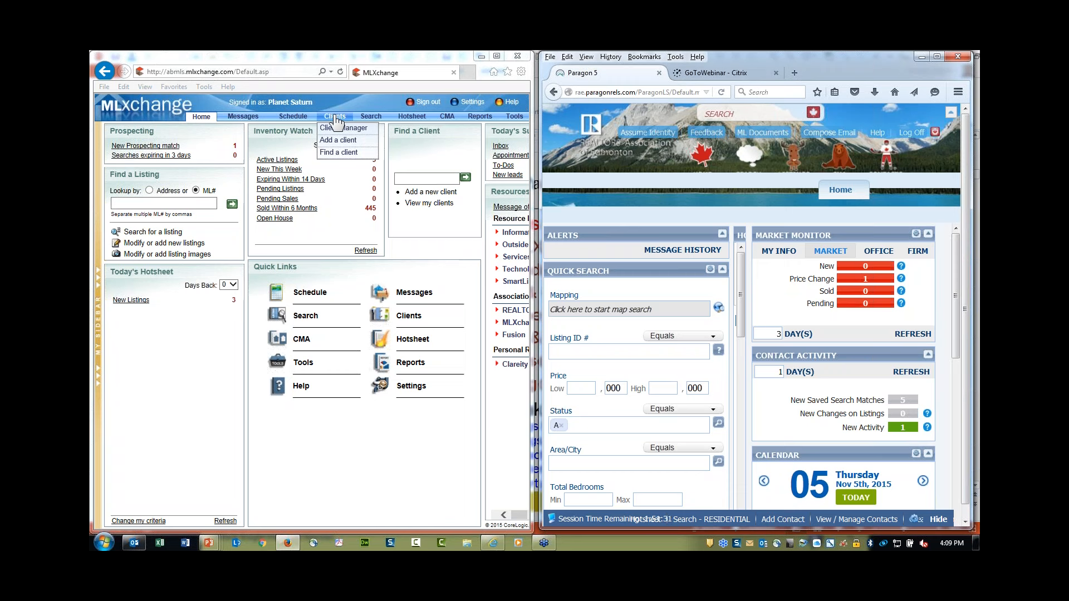
{"action": "left_click", "coordinate": [335, 118]}
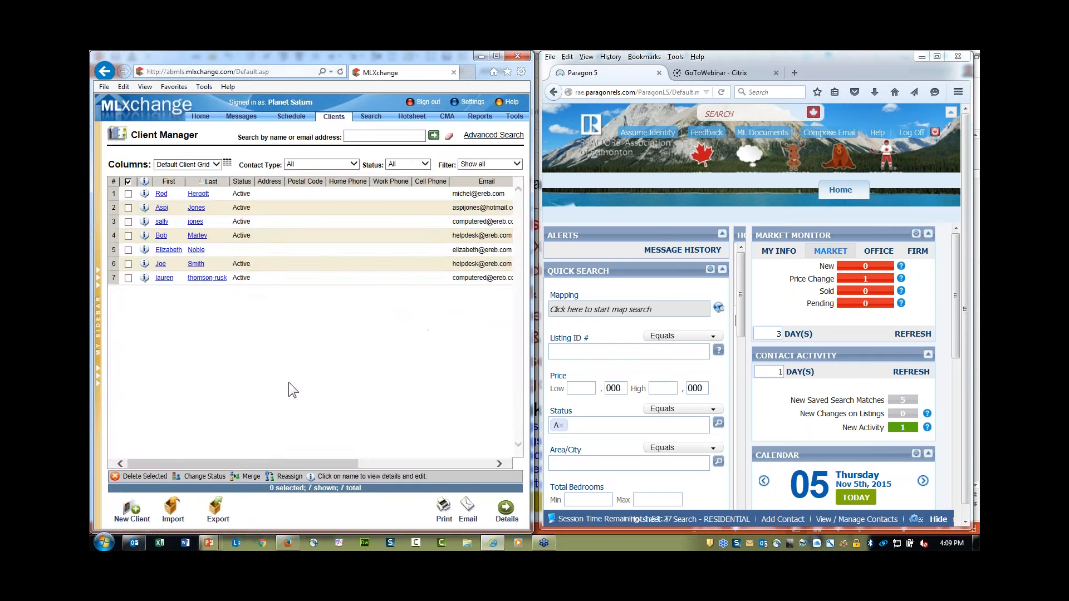
{"action": "mouse_move", "coordinate": [161, 211]}
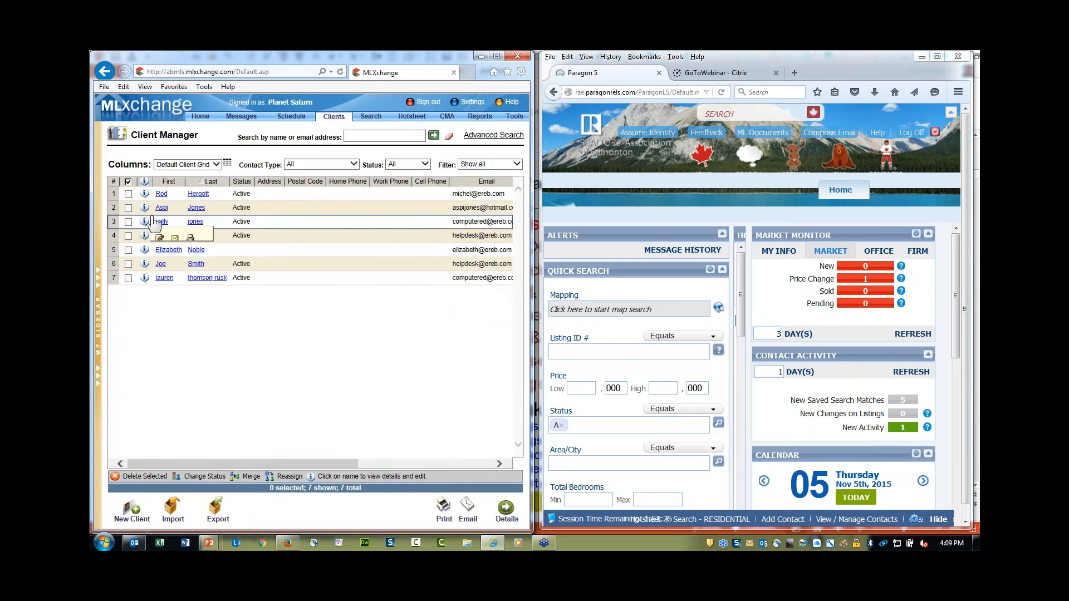
{"action": "left_click", "coordinate": [161, 210]}
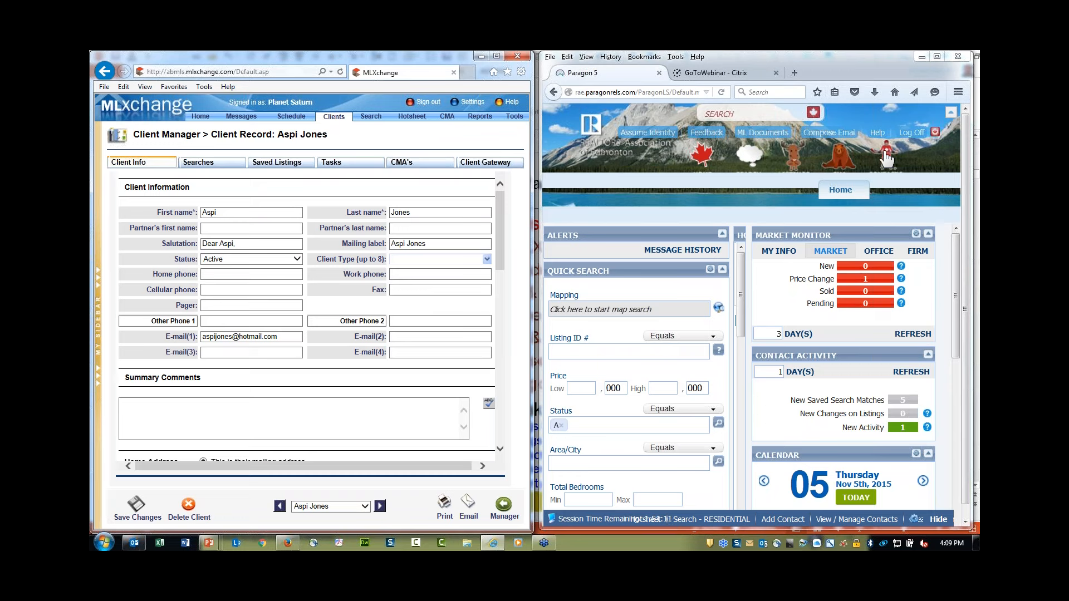
Step: In Paragon, shrink the page until the full menu is usable and open the View / Manage Contacts list
{"action": "left_click", "coordinate": [912, 158]}
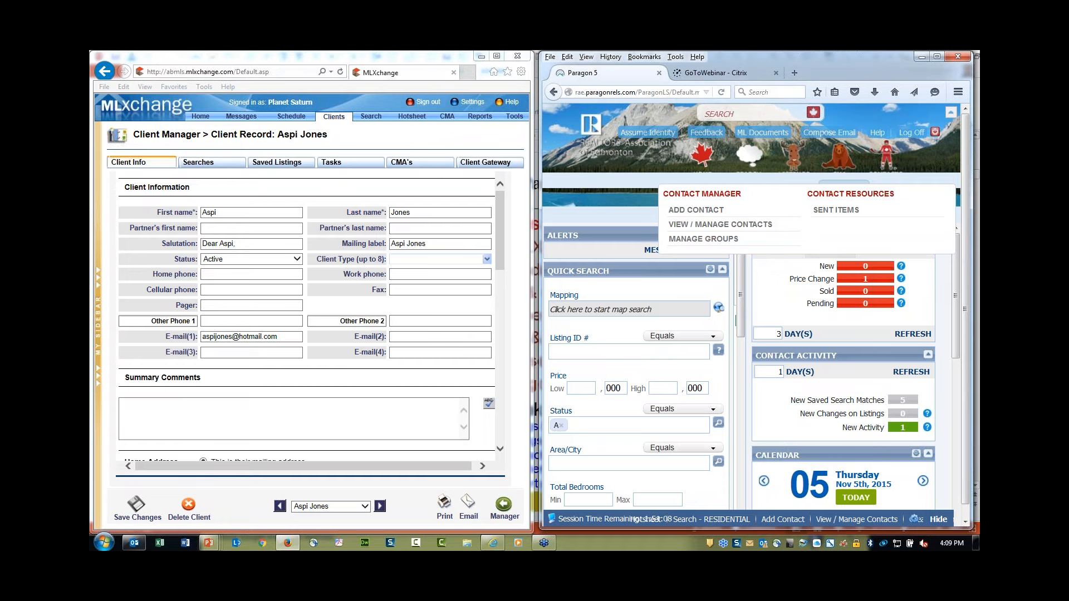
{"action": "scroll", "coordinate": [904, 146], "scroll_direction": "down", "scroll_amount": 5}
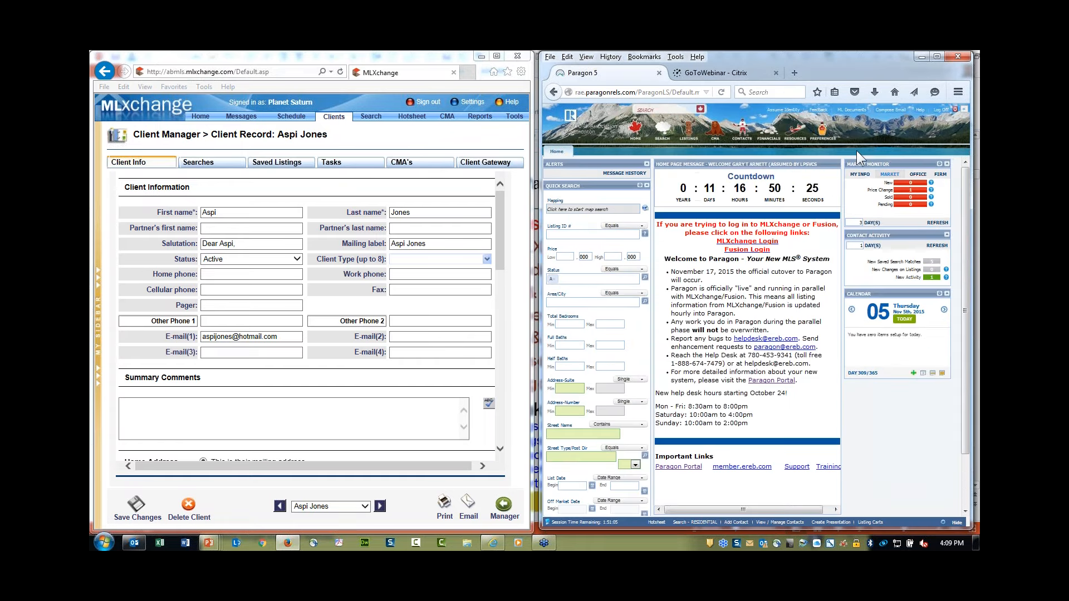
{"action": "scroll", "coordinate": [856, 151], "scroll_direction": "up", "scroll_amount": 2}
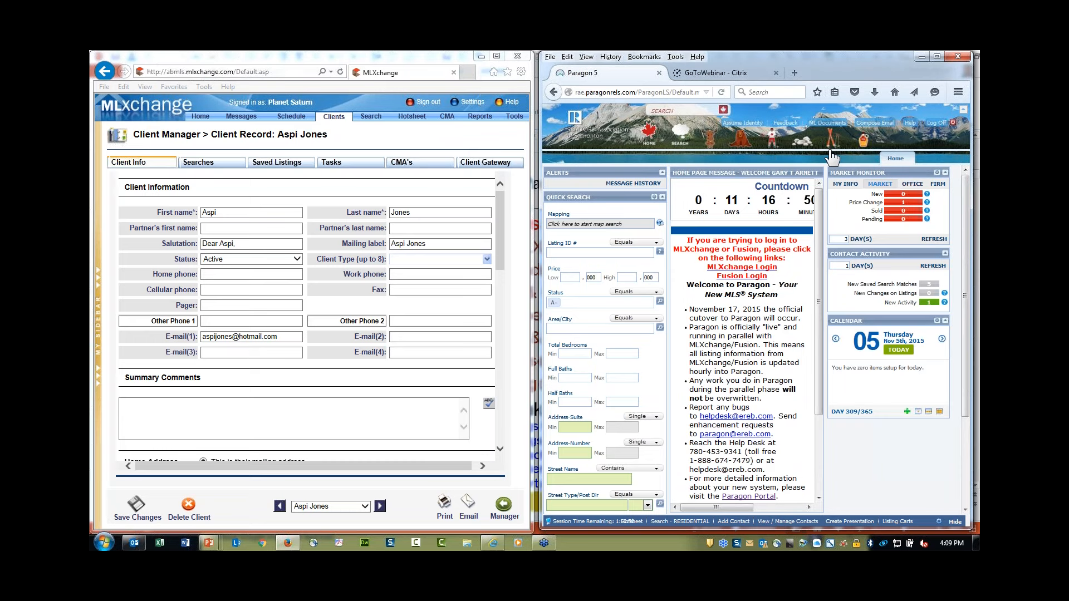
{"action": "left_click", "coordinate": [773, 142]}
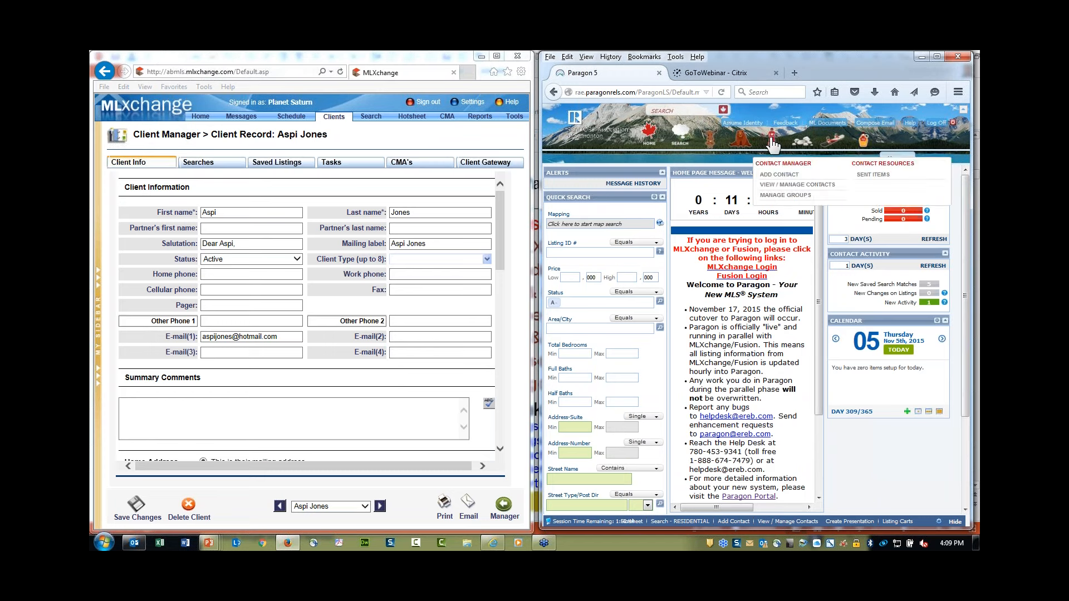
{"action": "left_click", "coordinate": [788, 185]}
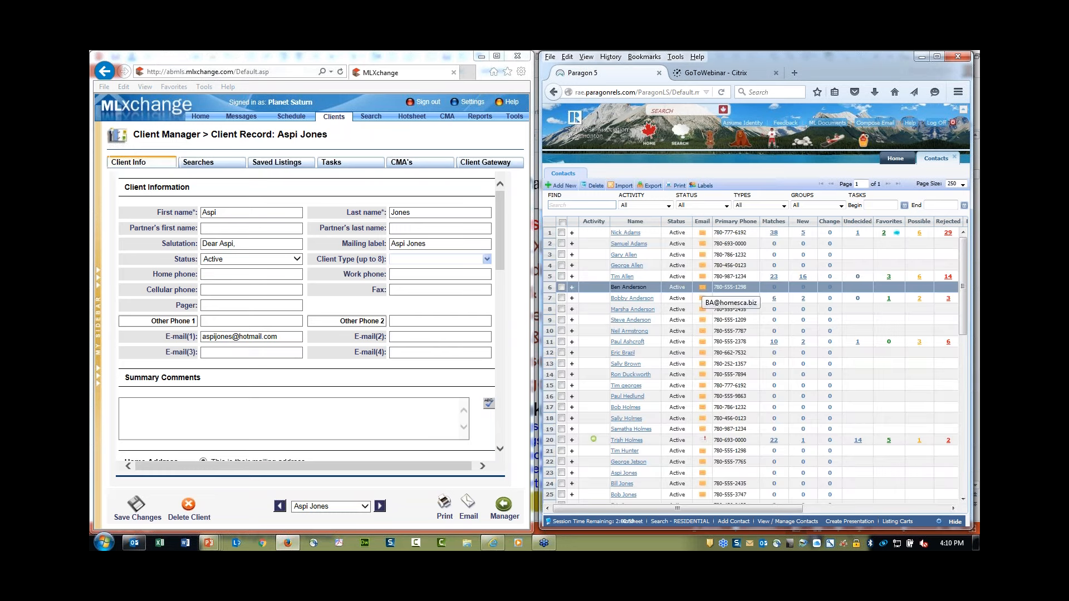
Step: Find the same client in the Paragon contacts by first name and open the matching contact
{"action": "left_click", "coordinate": [567, 205]}
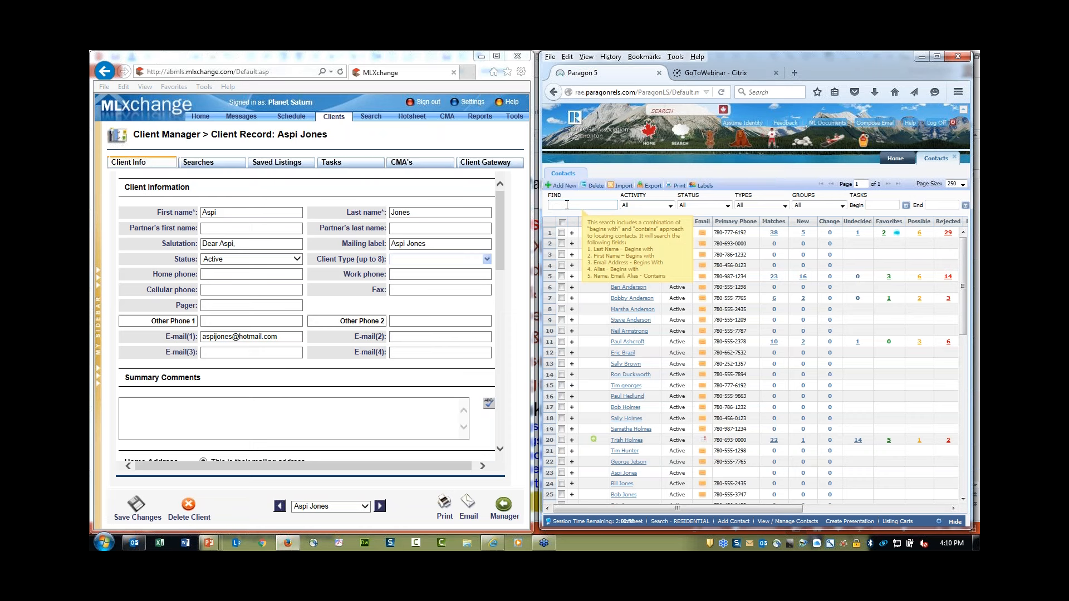
{"action": "type", "text": "aspi"}
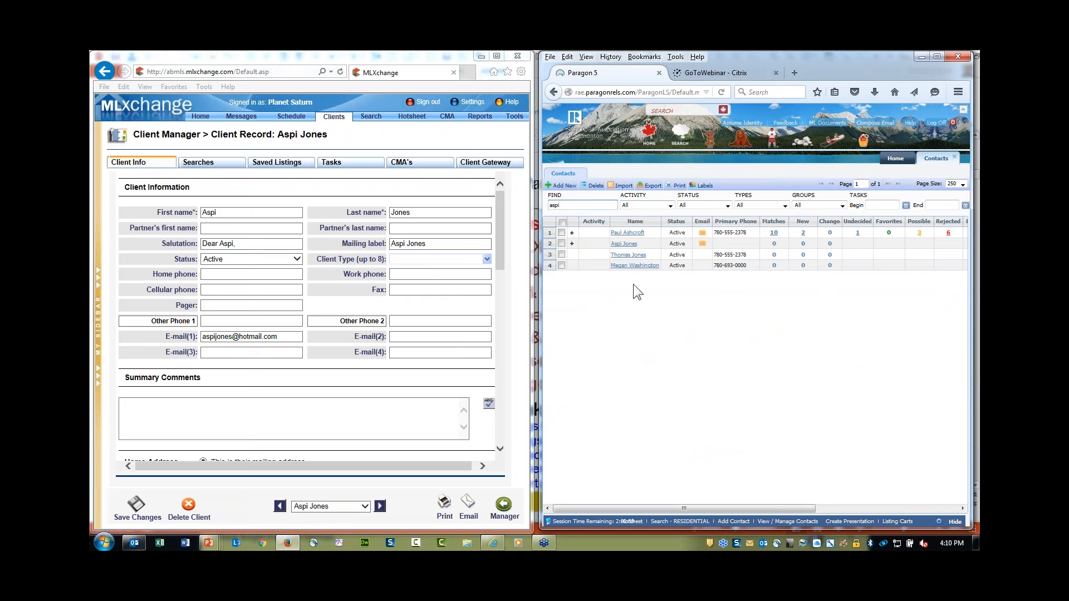
{"action": "left_click", "coordinate": [624, 245]}
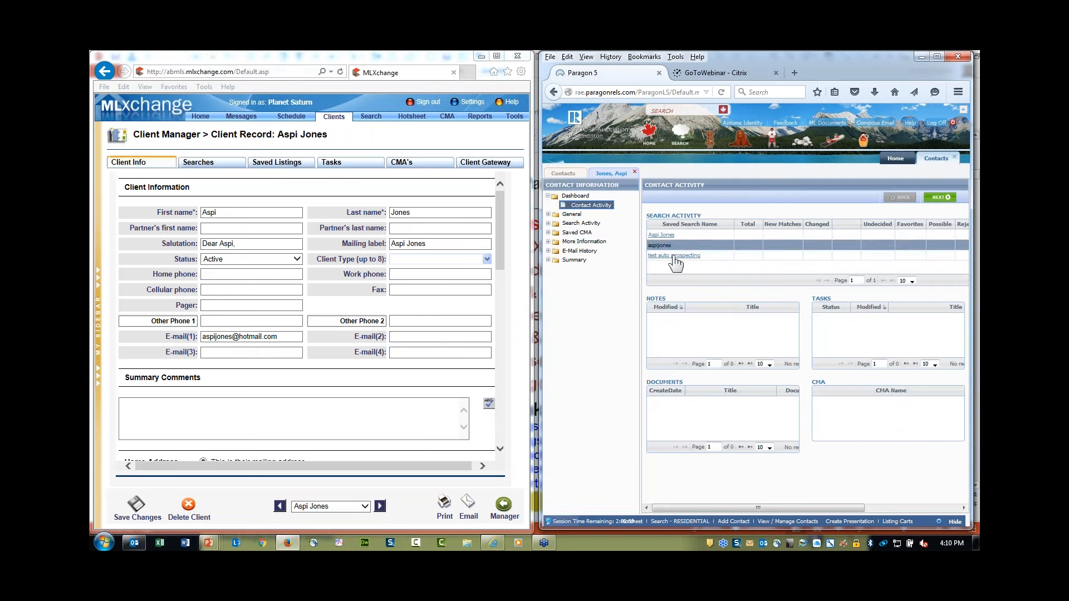
Step: Open the contact's Contact Information page and compare its last name and home e-mail with the MLXchange client record
{"action": "key", "text": "ctrl"}
{"action": "left_click", "coordinate": [942, 201]}
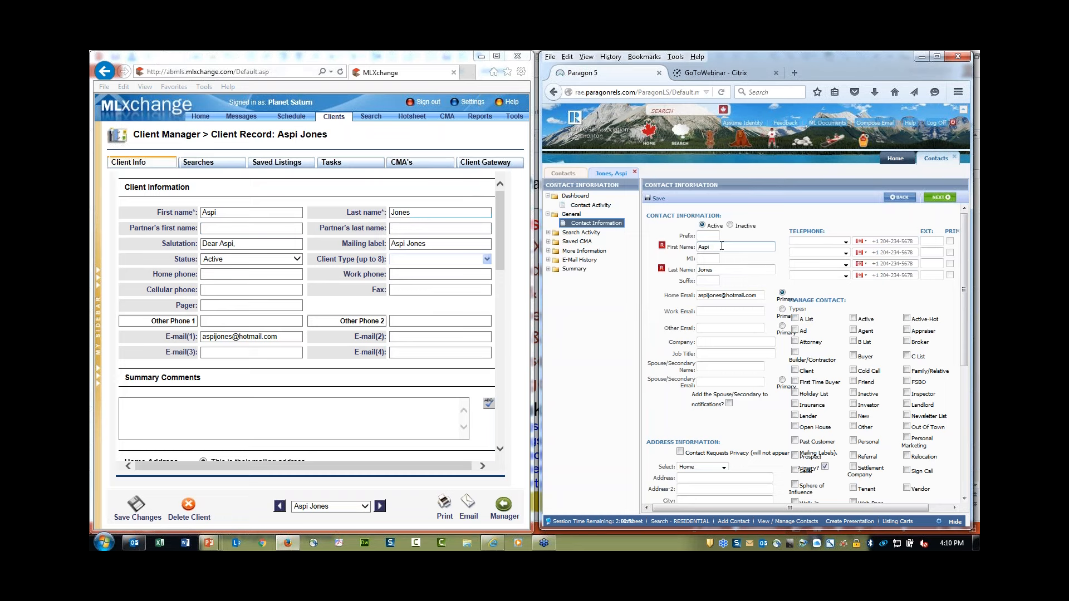
{"action": "left_click_drag", "start_coordinate": [717, 270], "coordinate": [669, 269]}
{"action": "left_click_drag", "start_coordinate": [759, 295], "coordinate": [690, 296]}
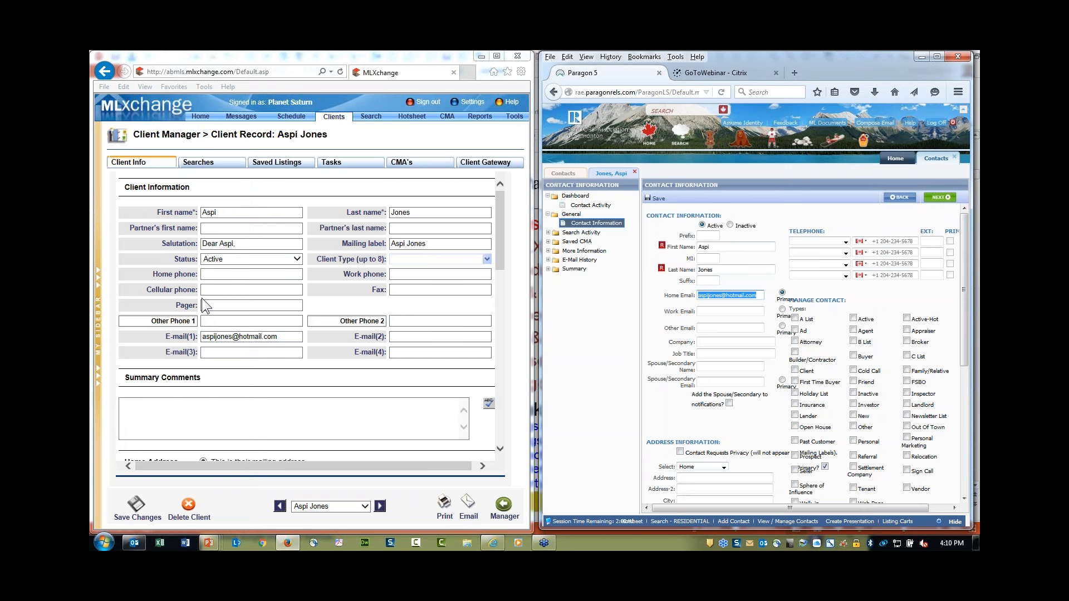
{"action": "left_click_drag", "start_coordinate": [288, 337], "coordinate": [209, 334]}
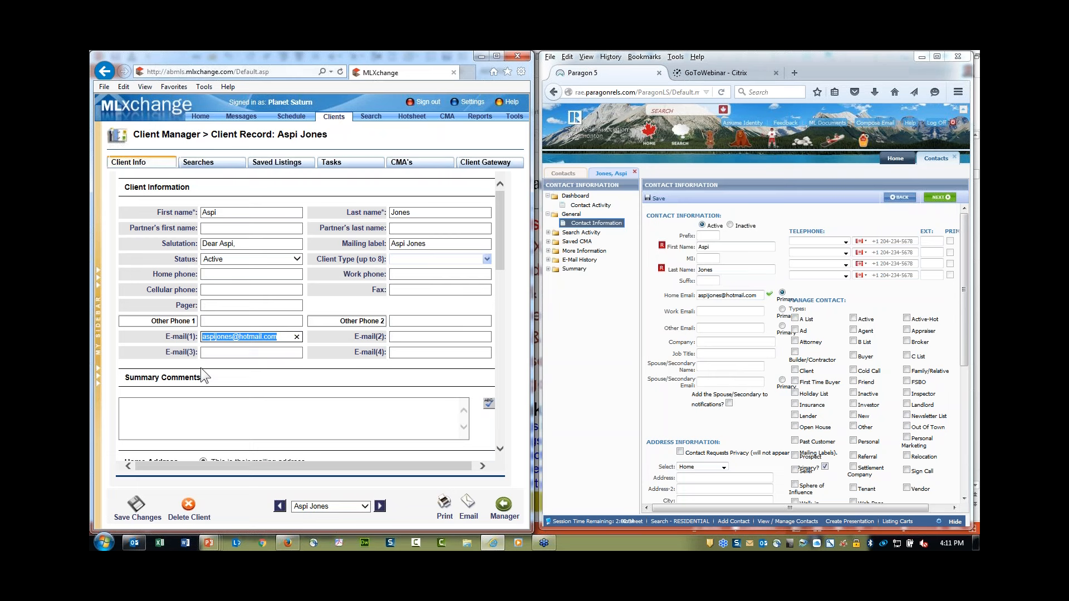
{"action": "left_click", "coordinate": [330, 387]}
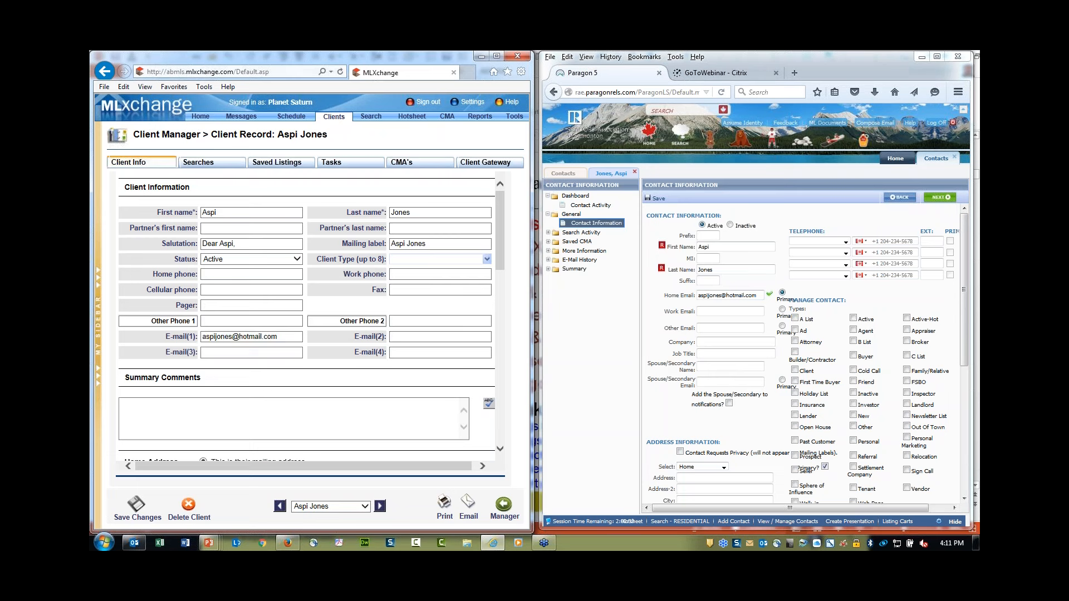
Step: Examine the remaining client fields in MLXchange and the contact's type and address sections in Paragon
{"action": "left_click_drag", "start_coordinate": [500, 206], "coordinate": [500, 419]}
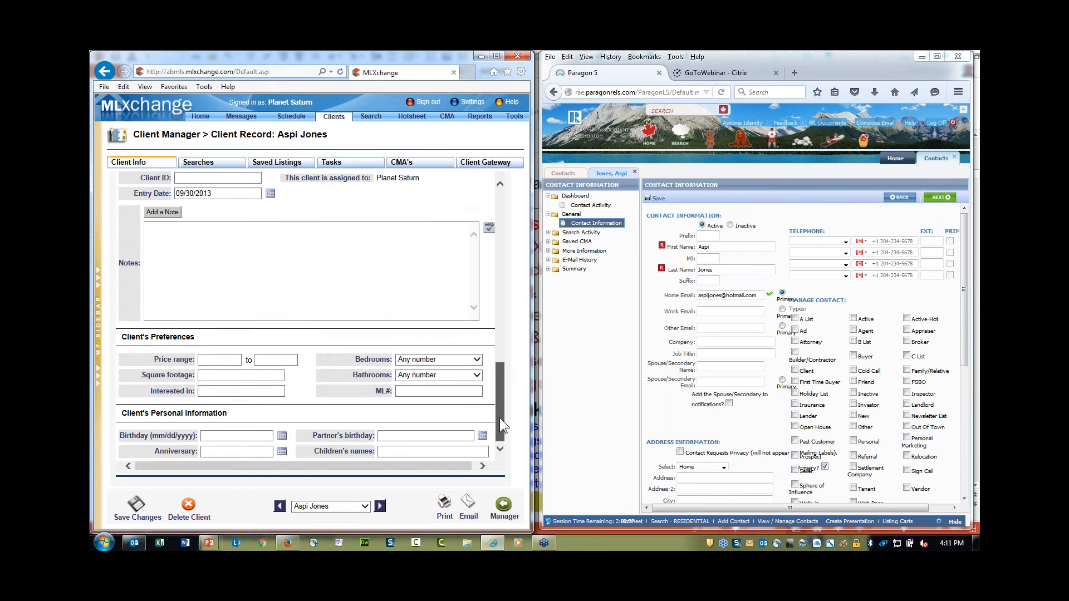
{"action": "left_click_drag", "start_coordinate": [506, 373], "coordinate": [520, 179]}
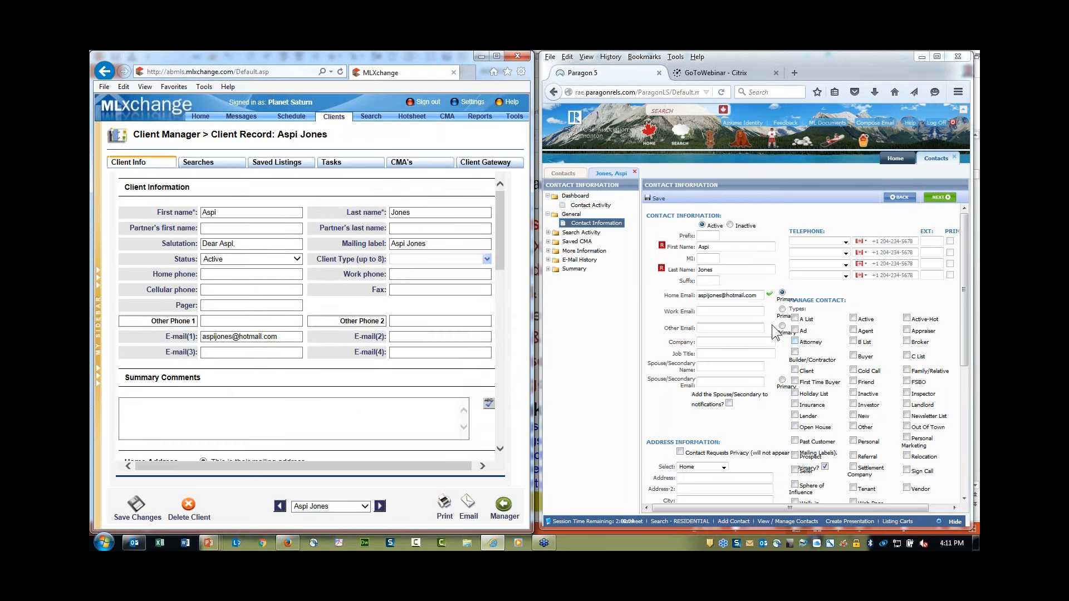
{"action": "mouse_move", "coordinate": [960, 228]}
{"action": "left_mouse_down"}
{"action": "mouse_move", "coordinate": [970, 327]}
{"action": "mouse_move", "coordinate": [965, 229]}
{"action": "left_mouse_up"}
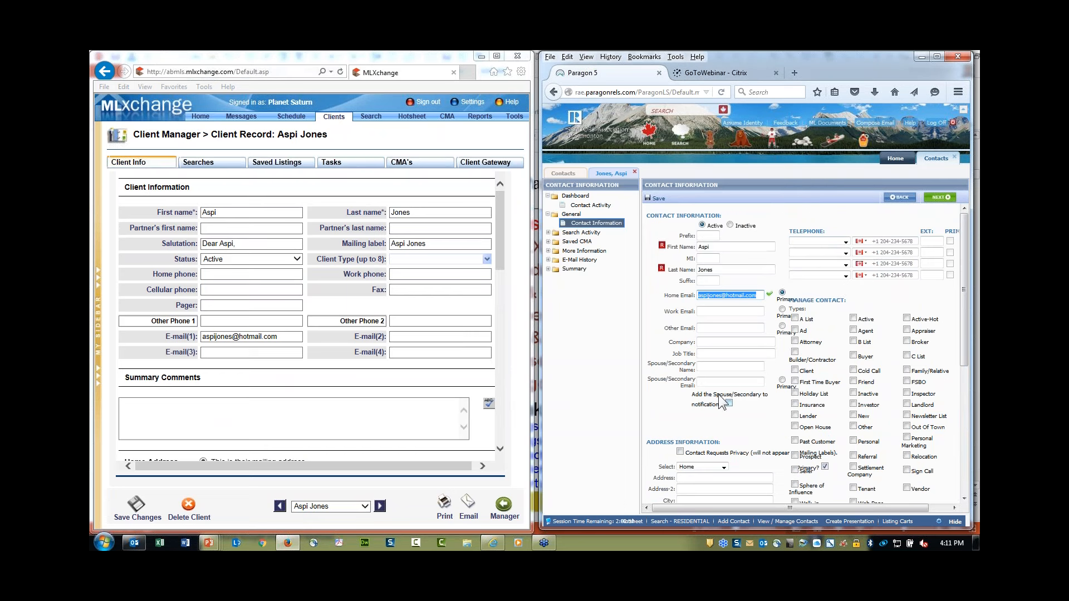
{"action": "scroll", "coordinate": [722, 400], "scroll_direction": "down", "scroll_amount": 2}
{"action": "scroll", "coordinate": [666, 452], "scroll_direction": "down", "scroll_amount": 5}
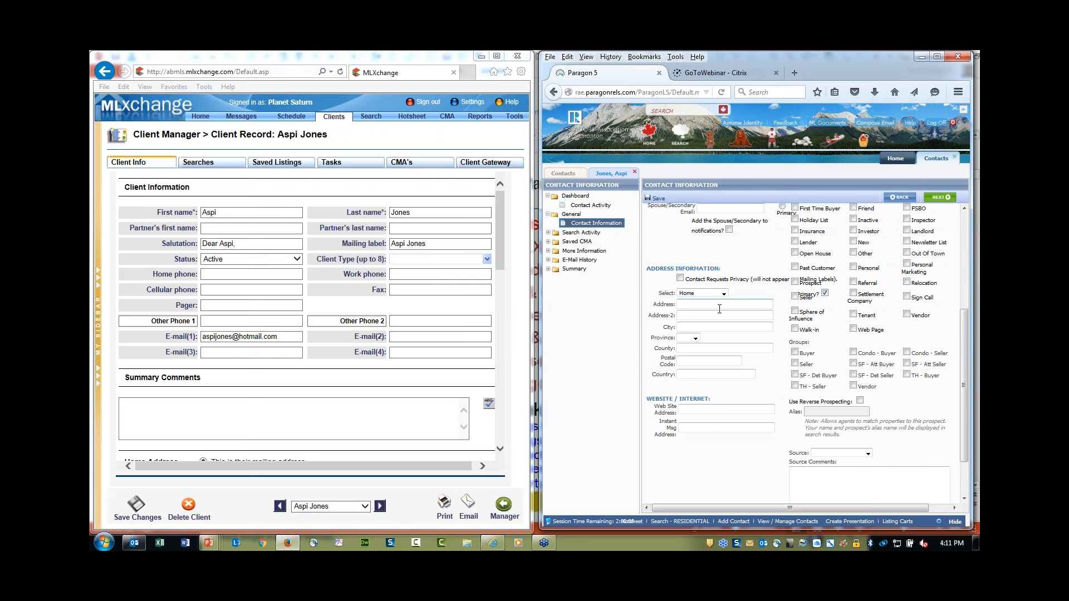
Step: Switch the Paragon contact's address type to Work and check the other address types against the MLXchange client record
{"action": "left_click", "coordinate": [723, 292]}
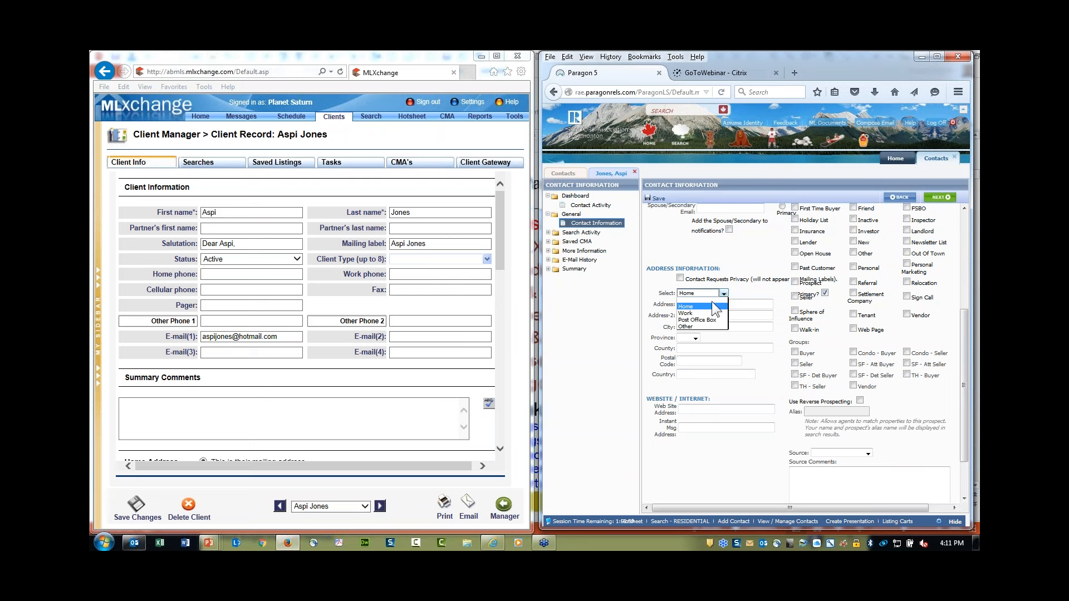
{"action": "left_click", "coordinate": [689, 312]}
{"action": "left_click", "coordinate": [723, 294]}
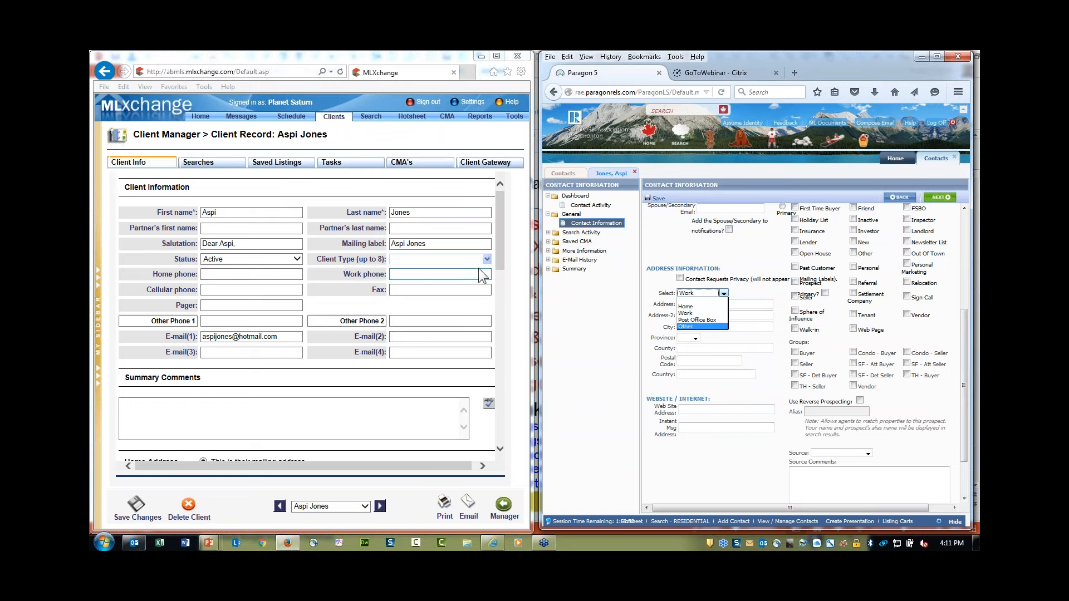
{"action": "left_click_drag", "start_coordinate": [499, 237], "coordinate": [495, 342]}
{"action": "left_click_drag", "start_coordinate": [498, 358], "coordinate": [499, 224]}
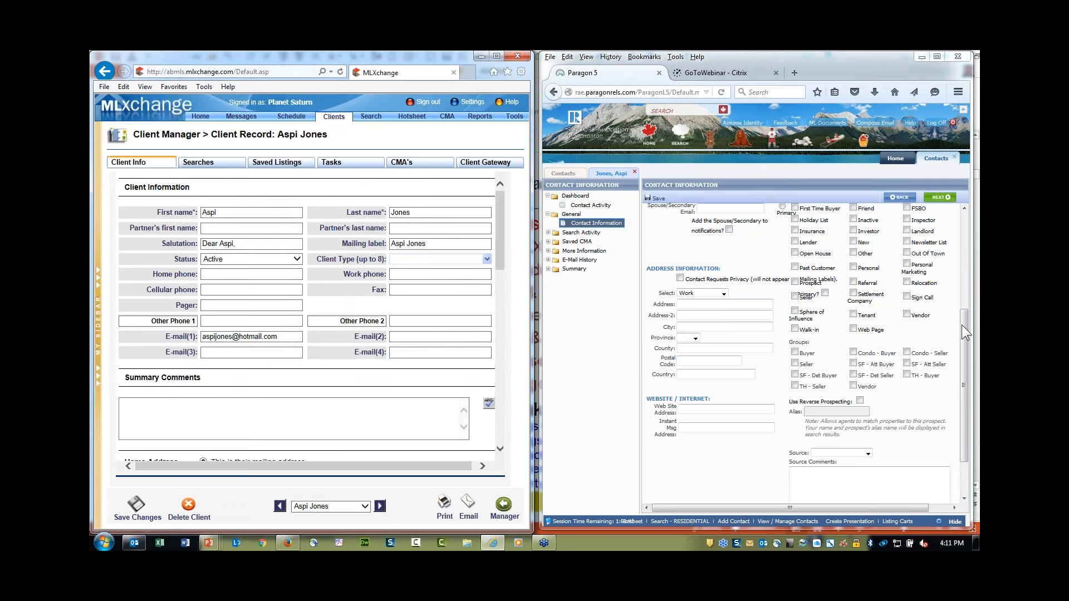
{"action": "left_click_drag", "start_coordinate": [964, 325], "coordinate": [969, 287]}
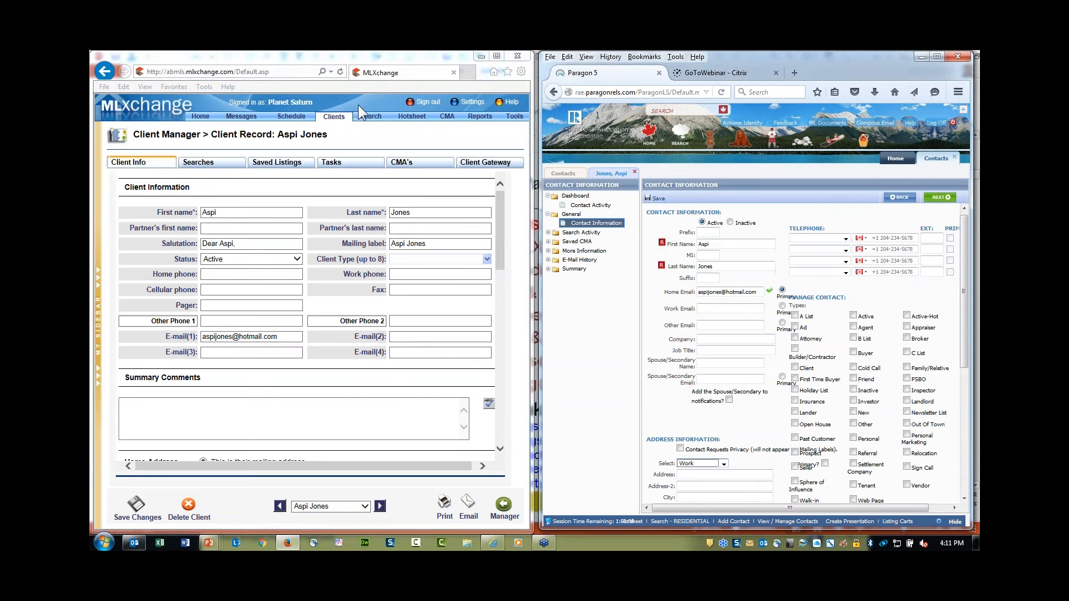
Step: In MLXchange, open the Saved Search Manager from the residential search form and restore the window to half the desktop
{"action": "left_click", "coordinate": [367, 117]}
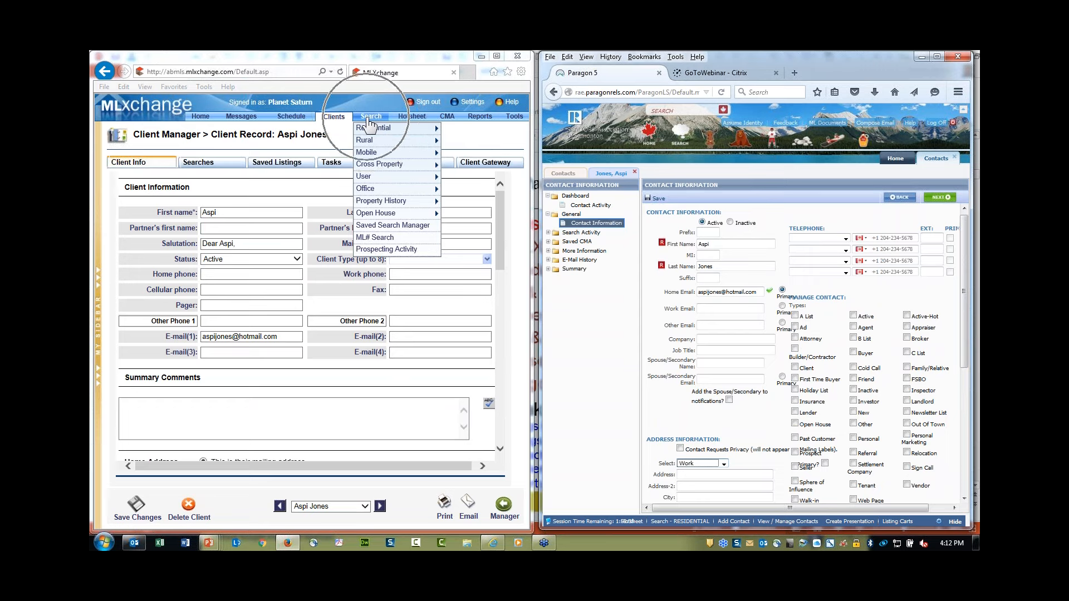
{"action": "left_click", "coordinate": [368, 118]}
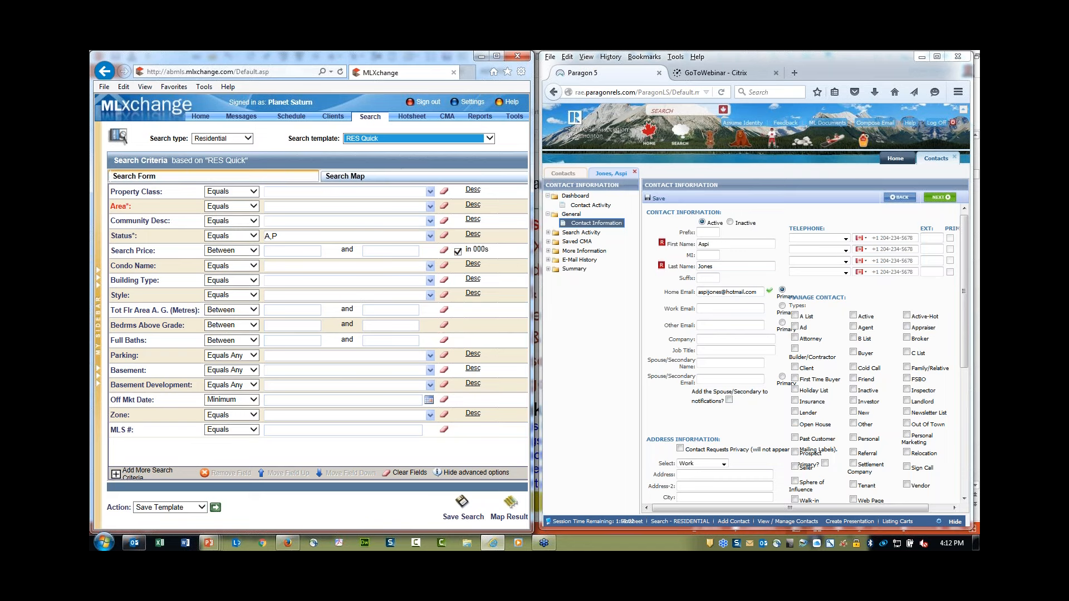
{"action": "left_click_drag", "start_coordinate": [534, 393], "coordinate": [622, 393]}
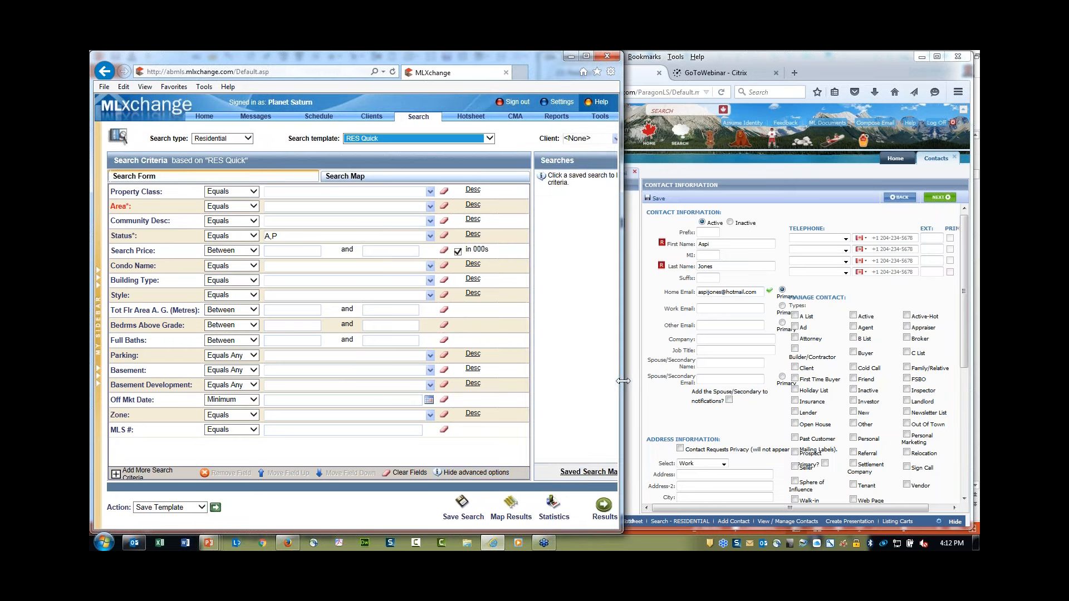
{"action": "left_click", "coordinate": [572, 472]}
{"action": "left_click", "coordinate": [567, 473]}
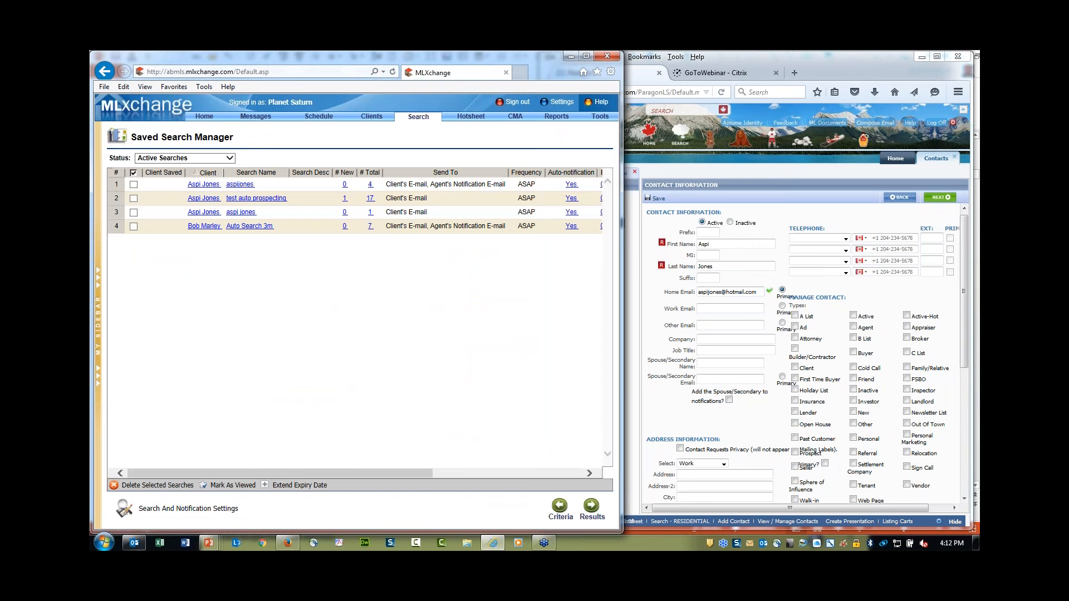
{"action": "left_click_drag", "start_coordinate": [624, 286], "coordinate": [536, 313]}
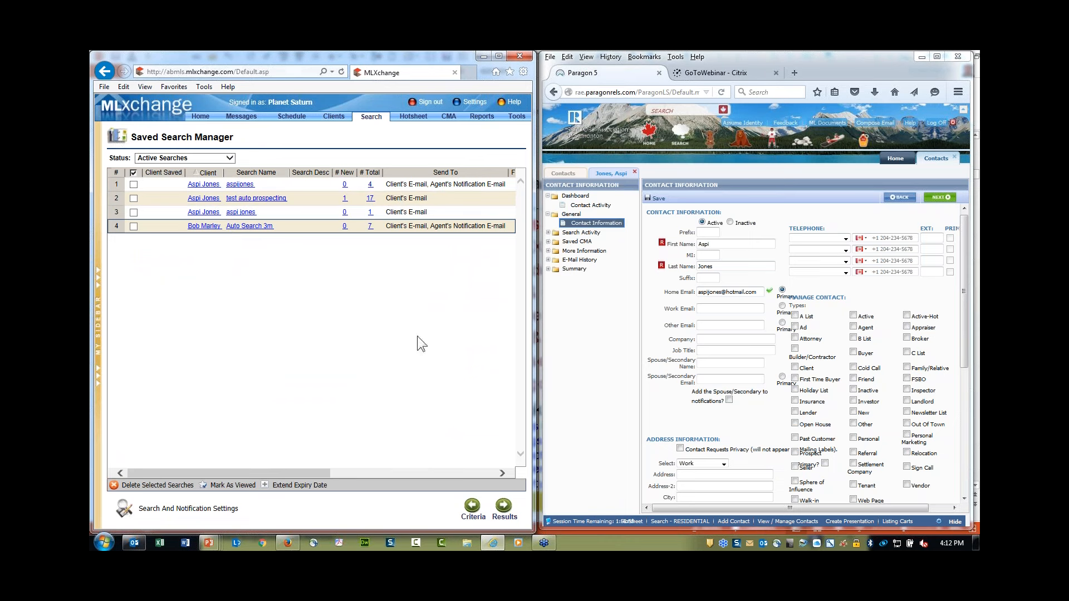
Step: Advance the Paragon contact to Add Saved Search without saving changes, and load the client's first saved search criteria in MLXchange
{"action": "left_click", "coordinate": [939, 203]}
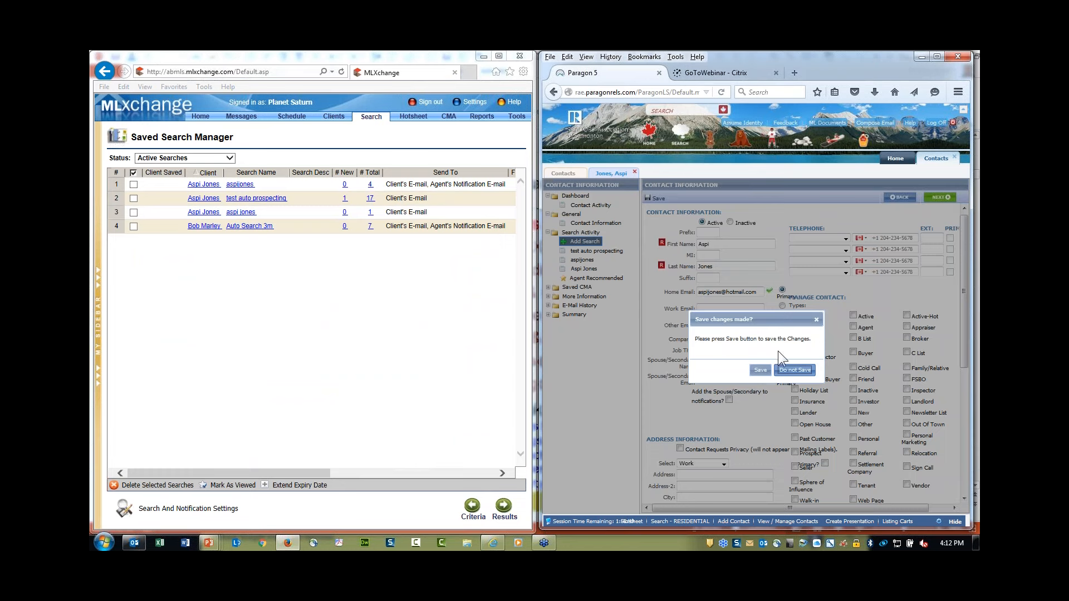
{"action": "left_click", "coordinate": [795, 370]}
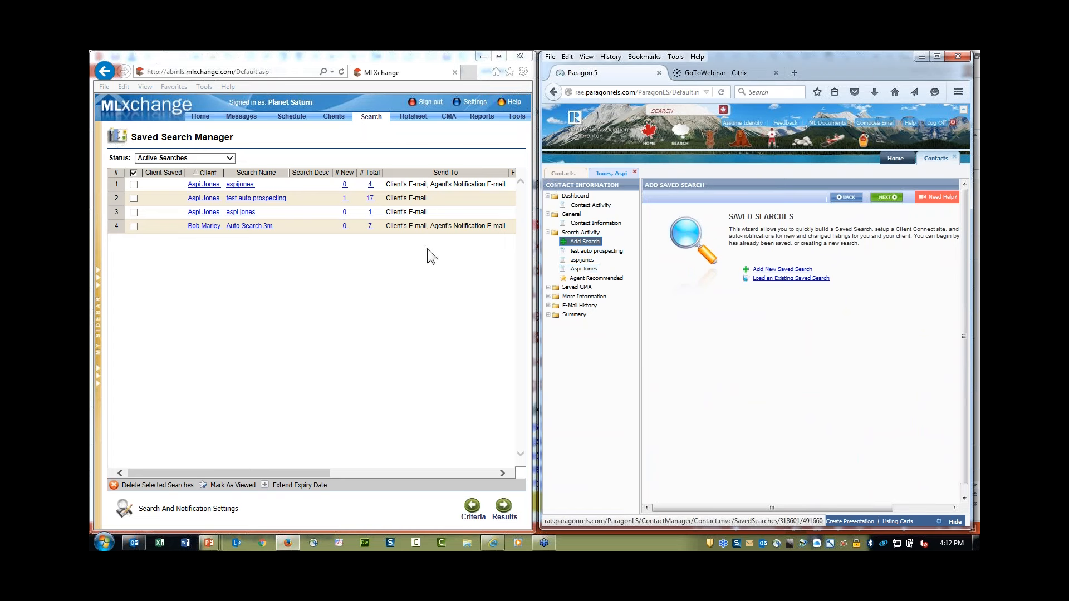
{"action": "left_click", "coordinate": [237, 187]}
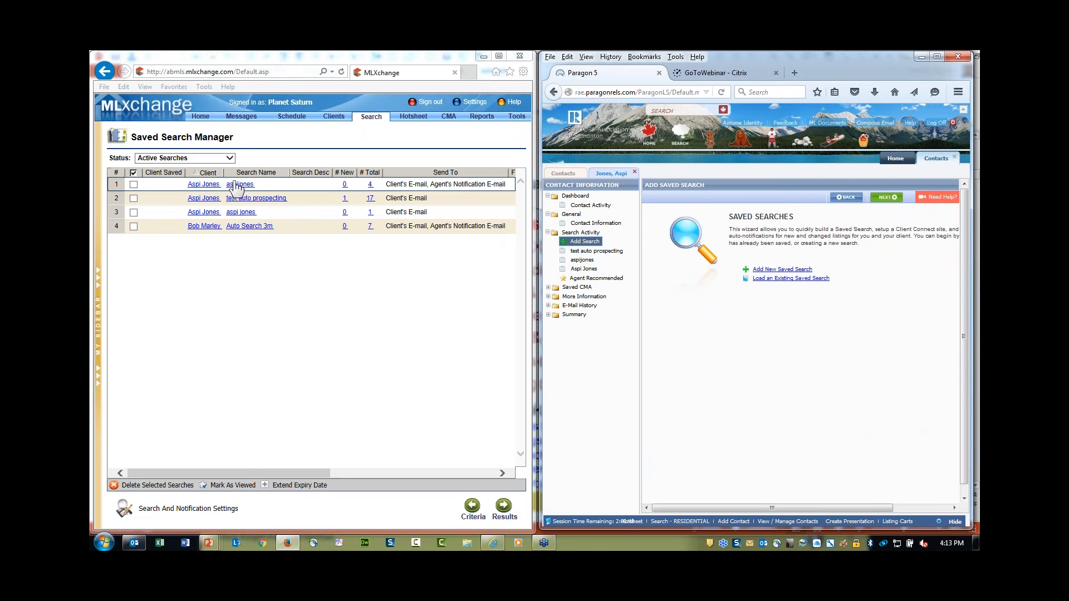
{"action": "left_click", "coordinate": [235, 190]}
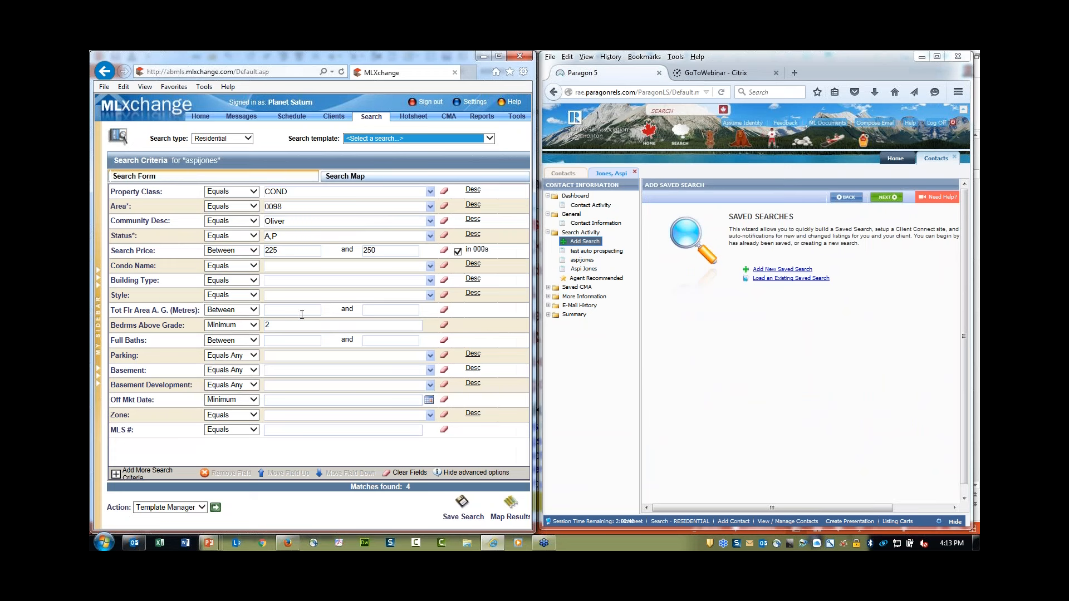
Step: In Paragon, open the contact's saved search matching the one loaded in MLXchange and bring its full criteria summary into view
{"action": "left_click", "coordinate": [582, 262]}
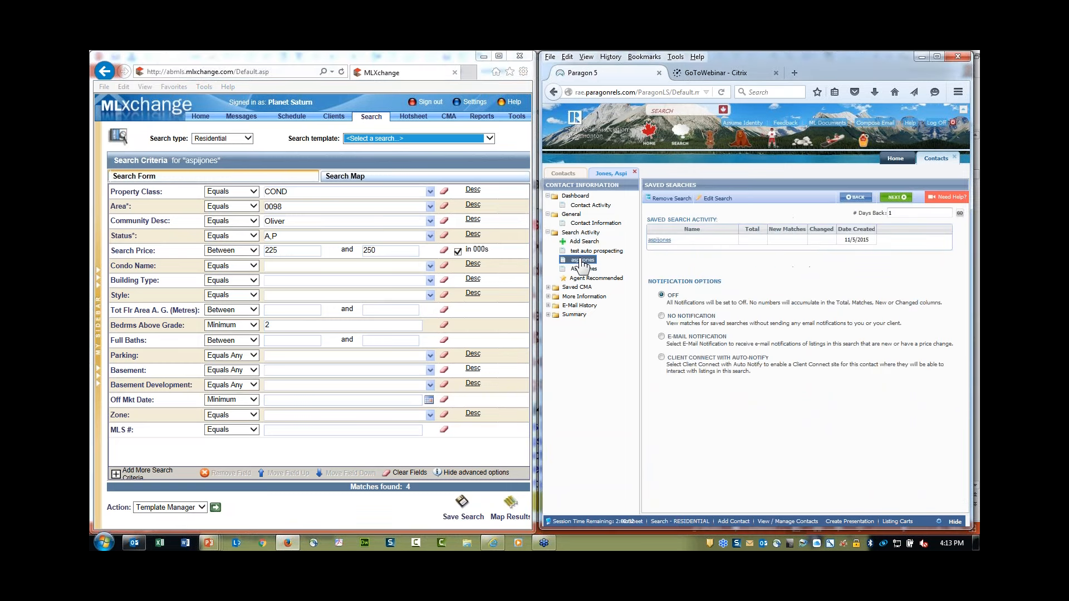
{"action": "left_click", "coordinate": [660, 241]}
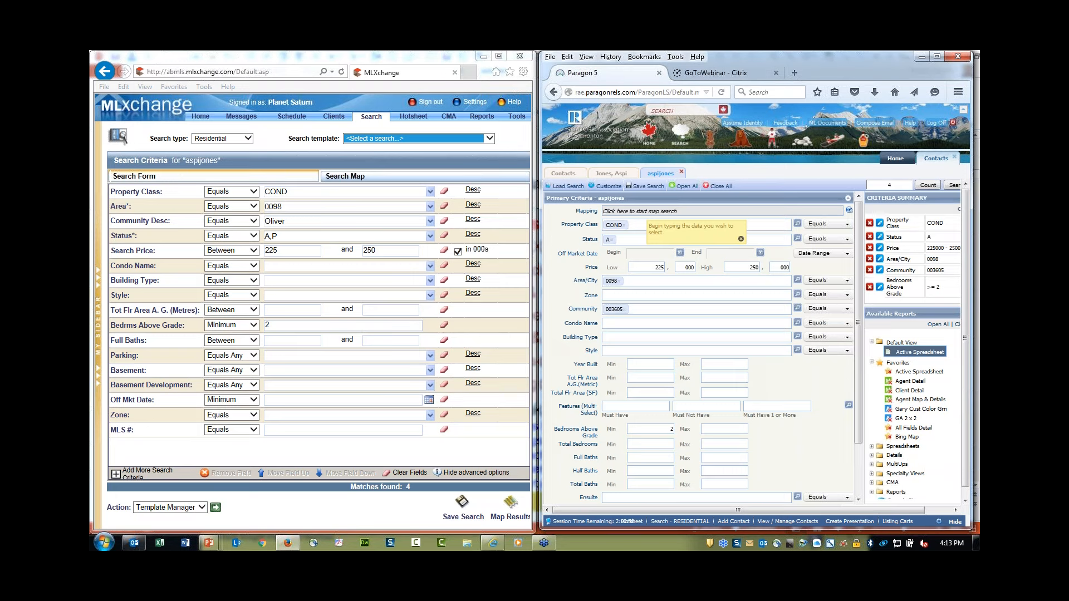
{"action": "left_click", "coordinate": [916, 509]}
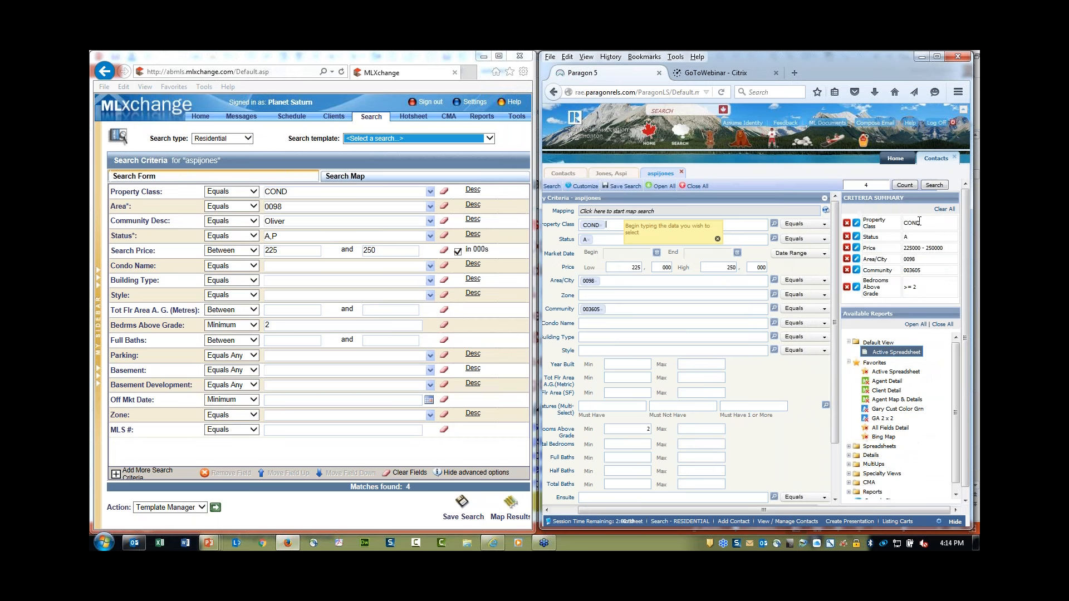
Step: Compare the property class, area and community criteria of the saved search in MLXchange and Paragon
{"action": "key", "text": "ctrl"}
{"action": "key", "text": "ctrl"}
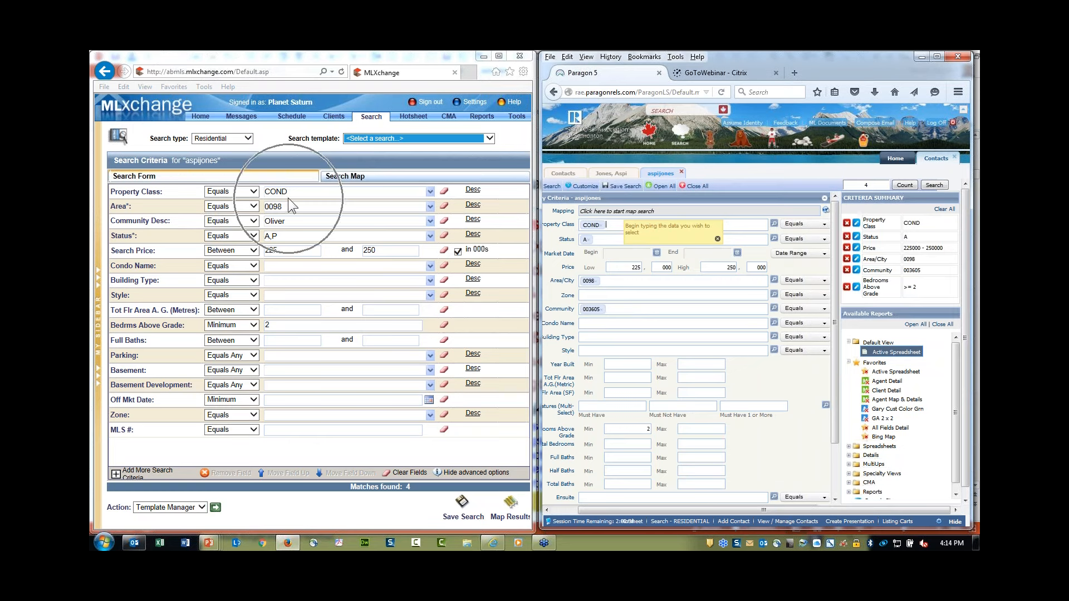
{"action": "key", "text": "ctrl"}
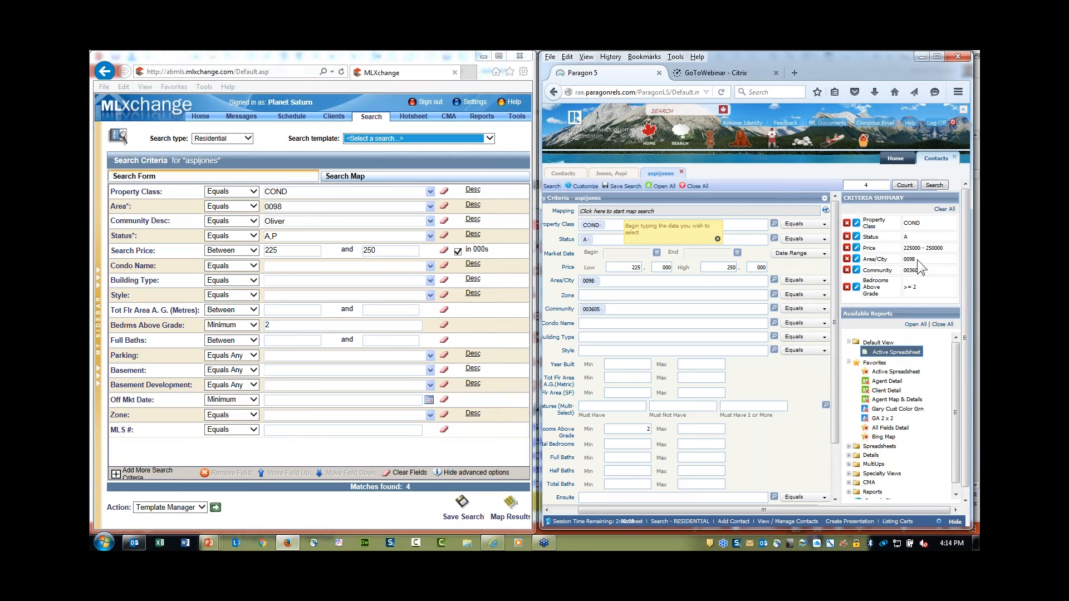
{"action": "double_click", "coordinate": [908, 259]}
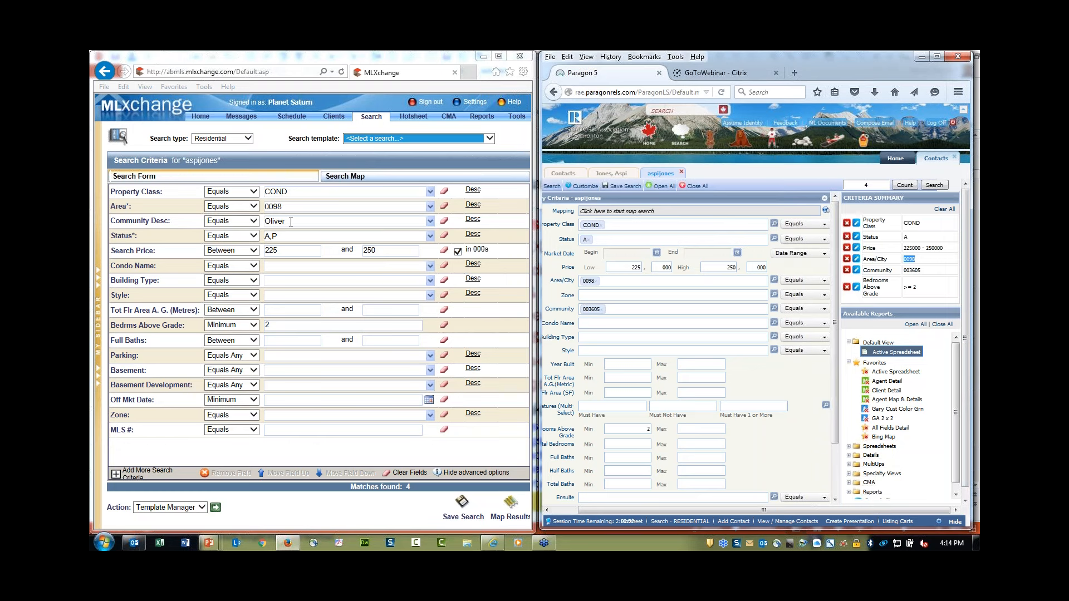
{"action": "left_click", "coordinate": [467, 248]}
{"action": "double_click", "coordinate": [275, 221]}
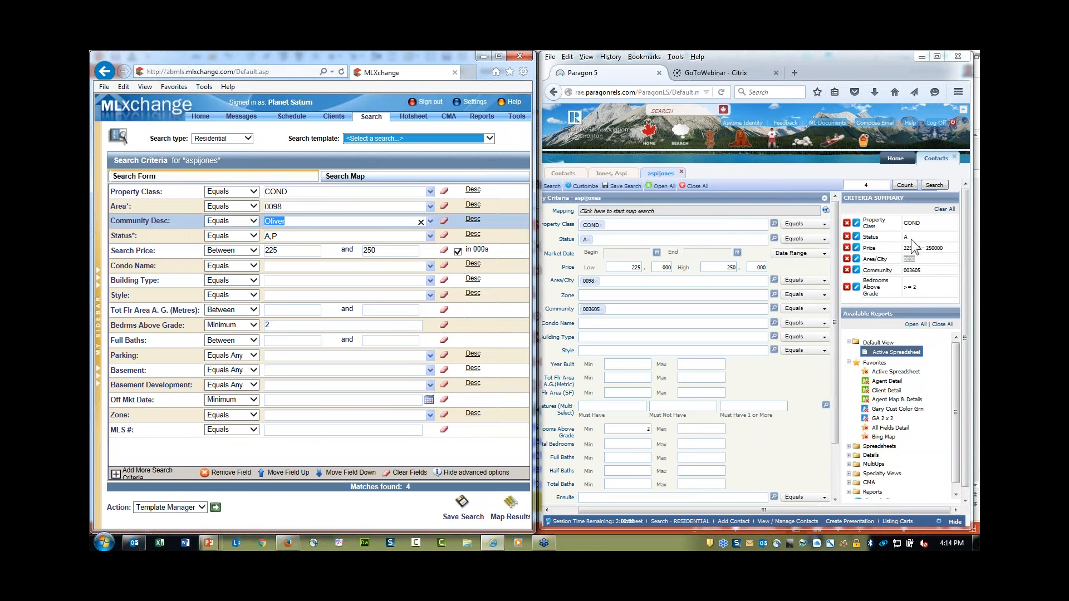
Step: Add the P - PENDING status to the saved search criteria in Paragon
{"action": "left_click", "coordinate": [608, 242]}
{"action": "type", "text": "p"}
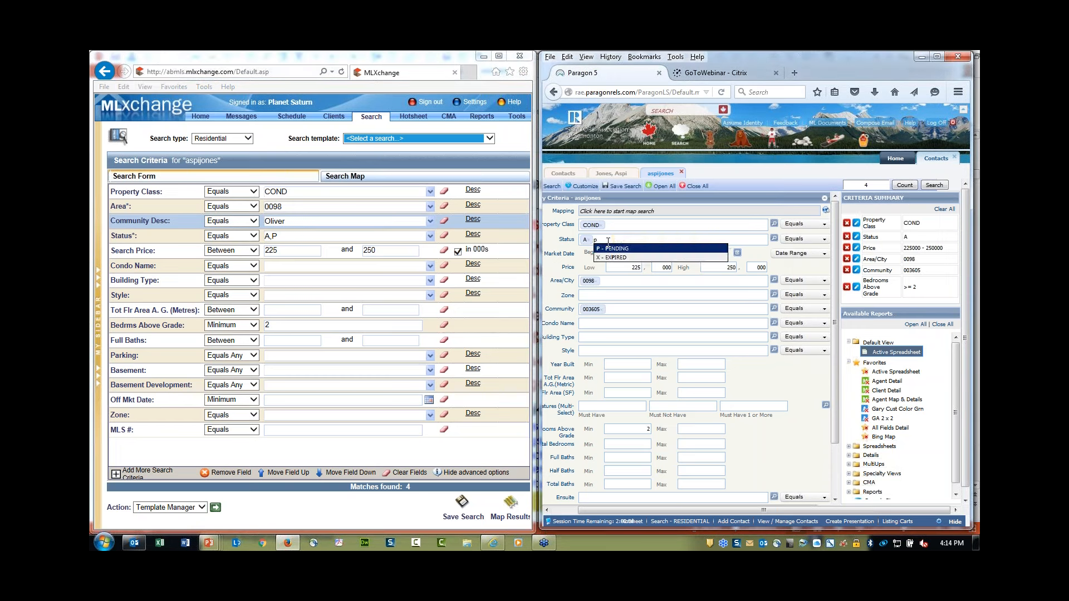
{"action": "key", "text": "Return"}
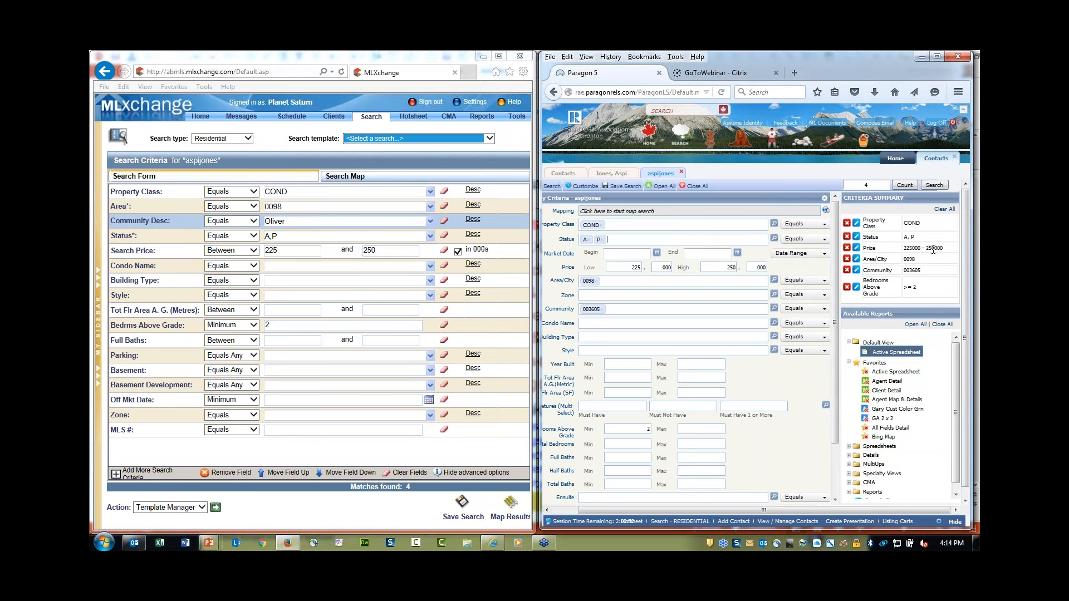
Step: Compare the search price range and remaining criteria between MLXchange and Paragon
{"action": "left_click", "coordinate": [283, 254]}
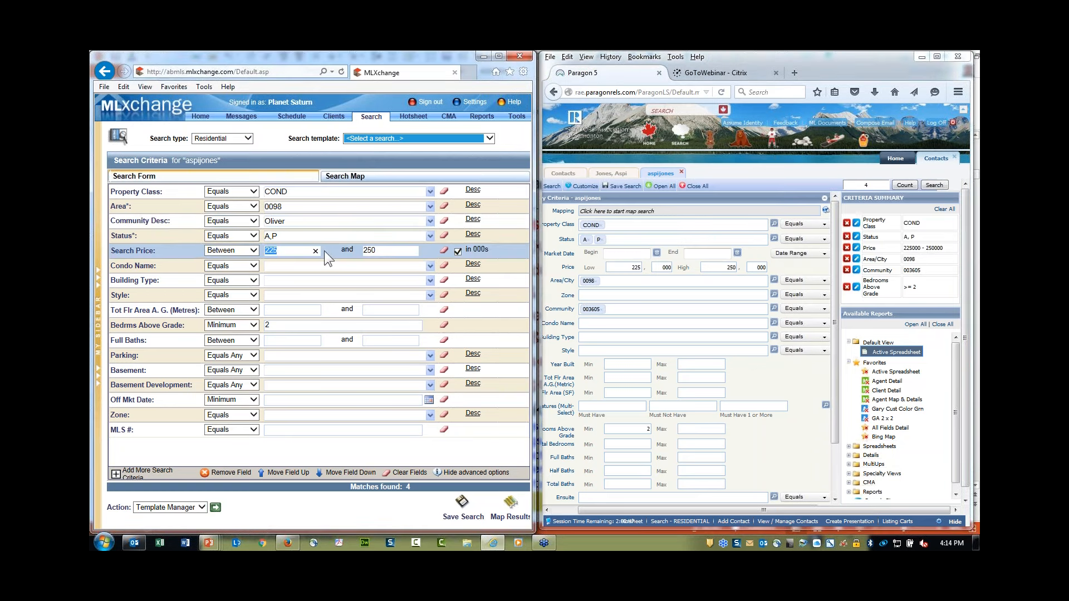
{"action": "double_click", "coordinate": [363, 251]}
{"action": "key", "text": "ctrl"}
{"action": "key", "text": "ctrl"}
{"action": "key", "text": "ctrl"}
{"action": "key", "text": "ctrl"}
{"action": "key", "text": "ctrl"}
Step: Return to the Paragon contact's saved search and set its notification option to Client Connect with Auto-Notify
{"action": "left_click", "coordinate": [611, 177]}
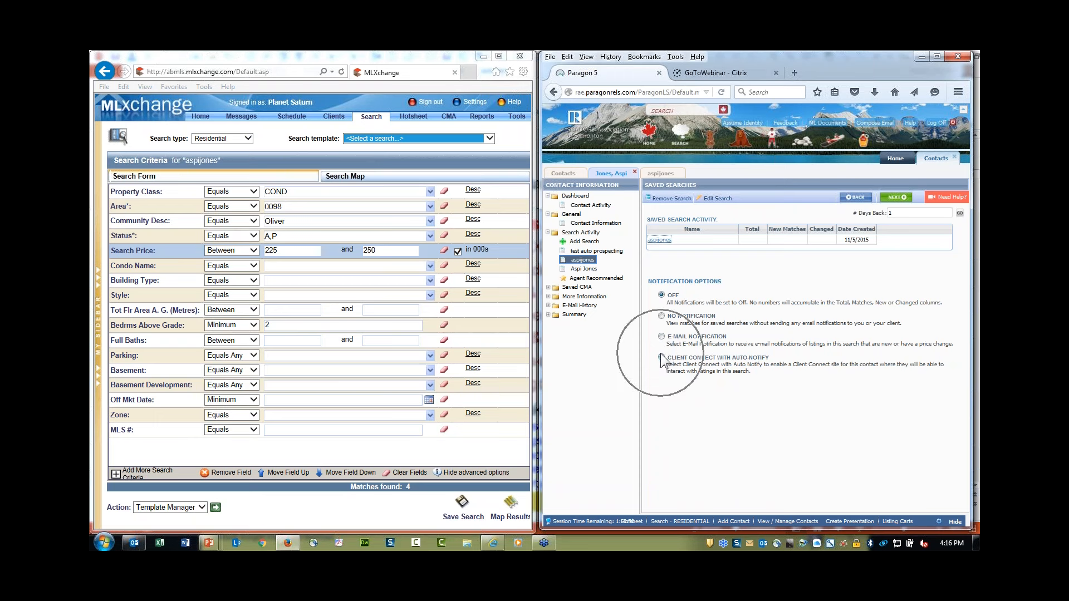
{"action": "left_click", "coordinate": [661, 357]}
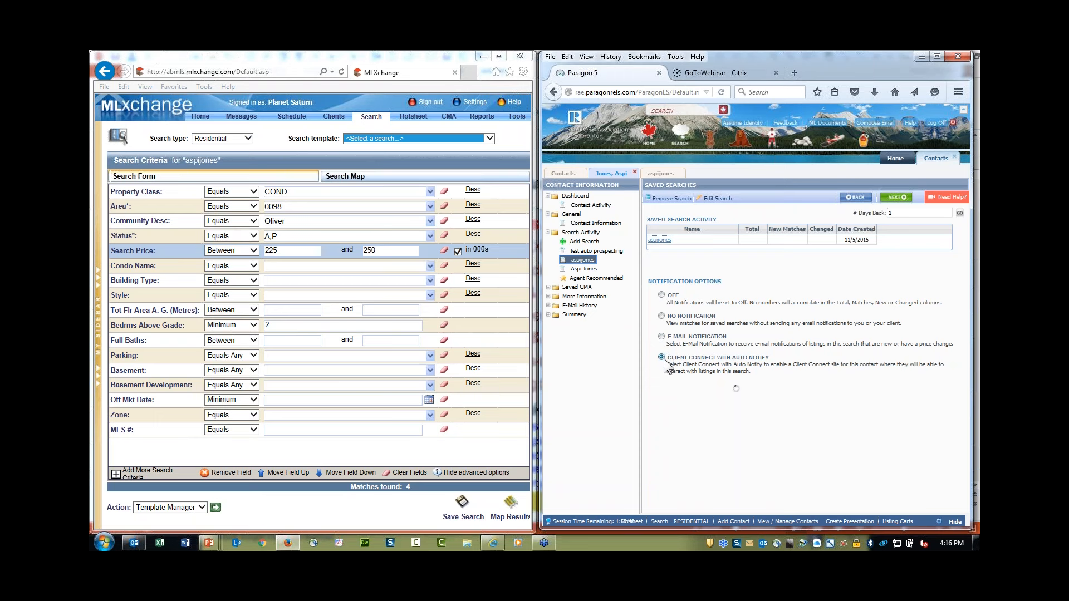
{"action": "key", "text": "ctrl"}
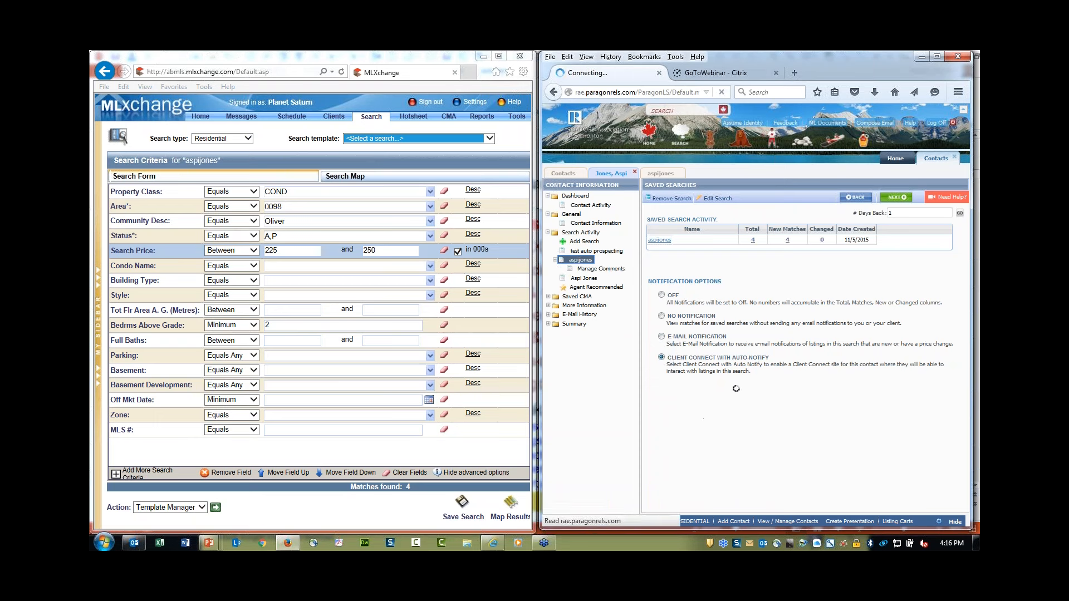
{"action": "key", "text": "ctrl"}
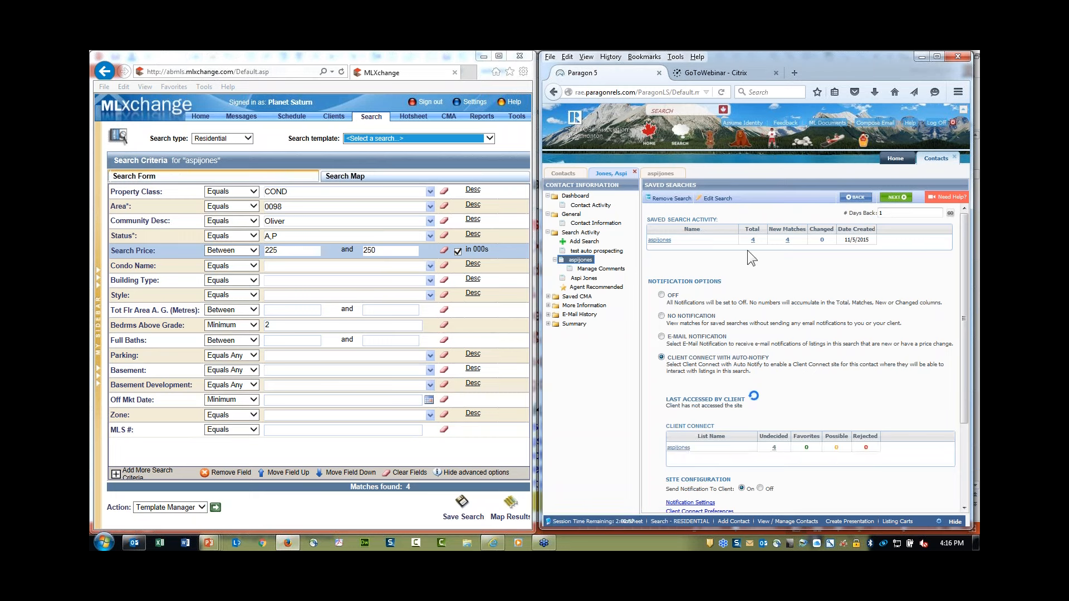
Step: In the Client Connect notification settings, set client scheduling to Recurring and open its time frame
{"action": "scroll", "coordinate": [747, 313], "scroll_direction": "down", "scroll_amount": 4}
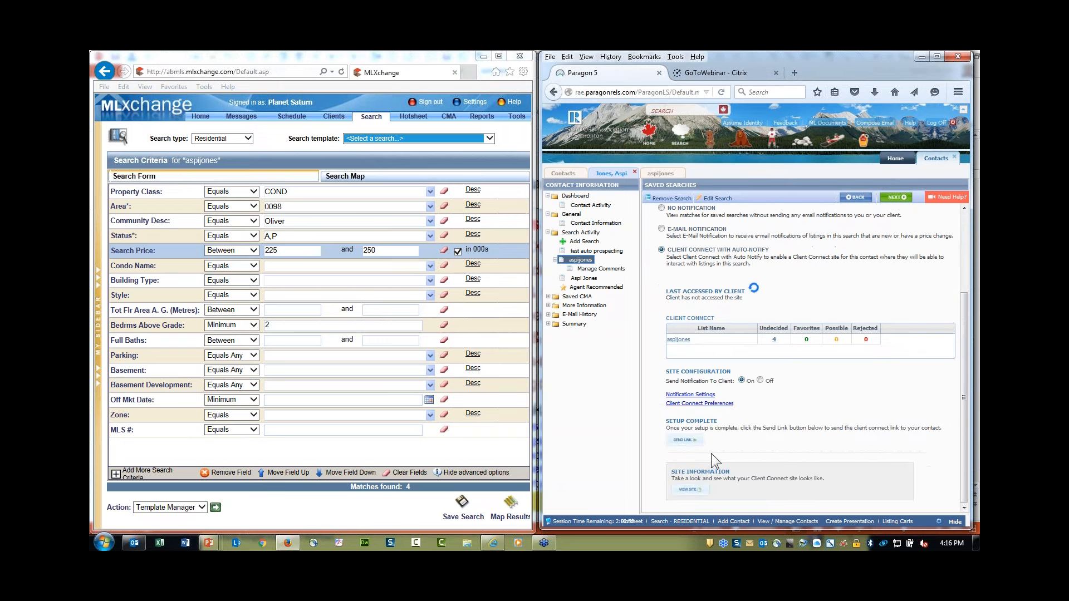
{"action": "key", "text": "ctrl"}
{"action": "key", "text": "ctrl"}
{"action": "left_click", "coordinate": [689, 396]}
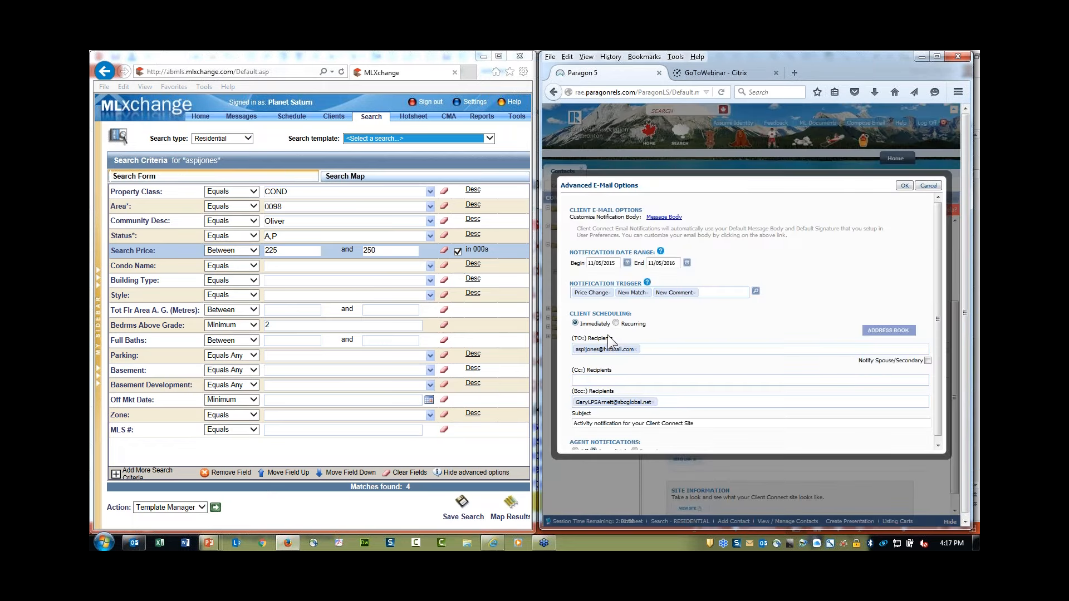
{"action": "key", "text": "ctrl"}
{"action": "key", "text": "ctrl"}
{"action": "left_click", "coordinate": [616, 323]}
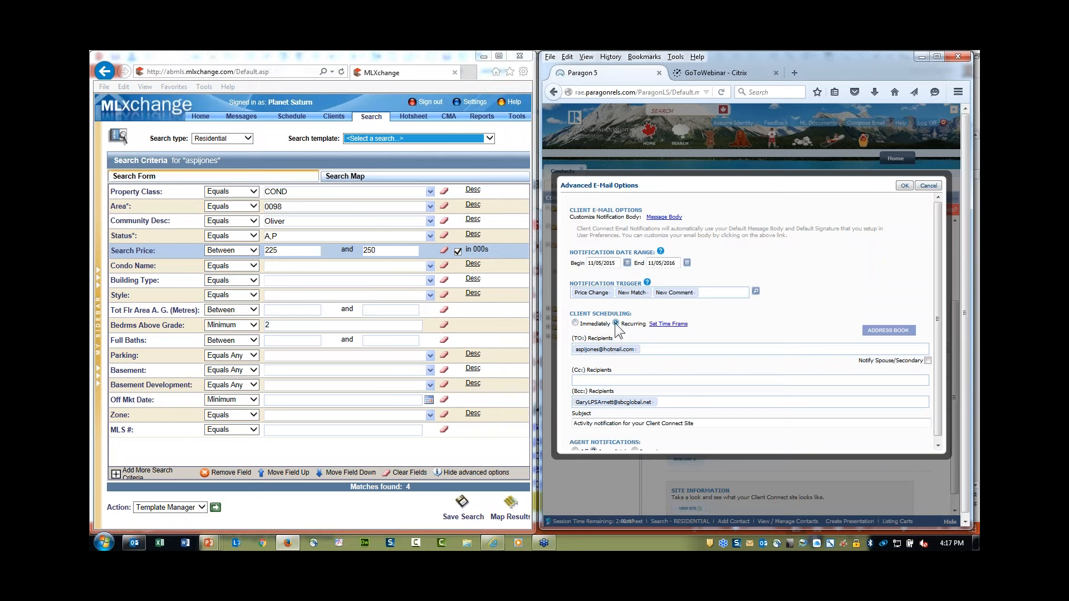
{"action": "left_click", "coordinate": [668, 324]}
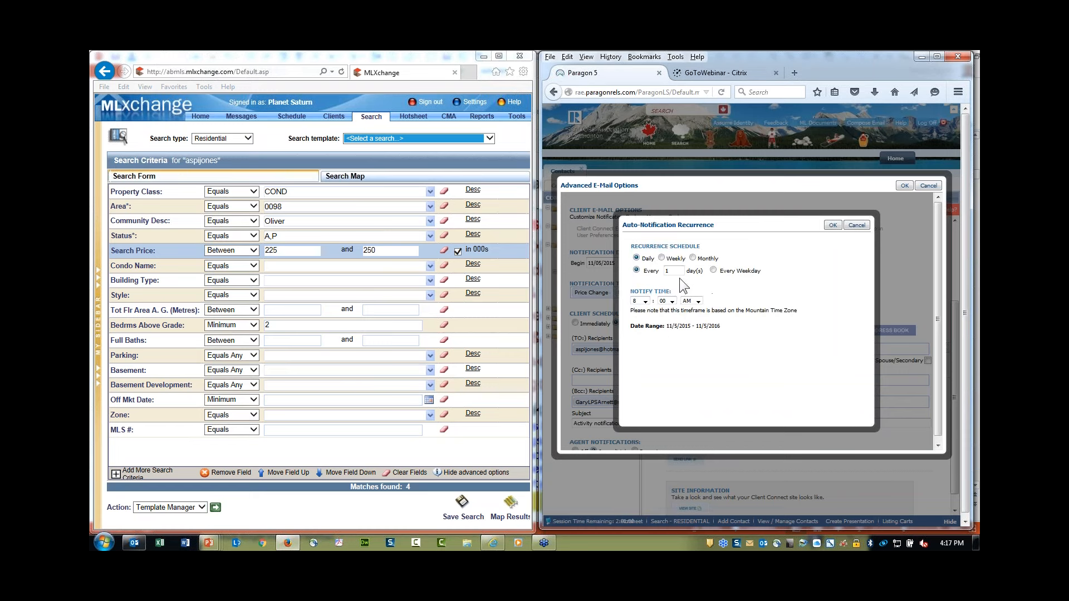
Step: Check the Weekly recurrence options and set the client schedule to Monthly on day 15 of every month
{"action": "key", "text": "ctrl"}
{"action": "left_click", "coordinate": [661, 257]}
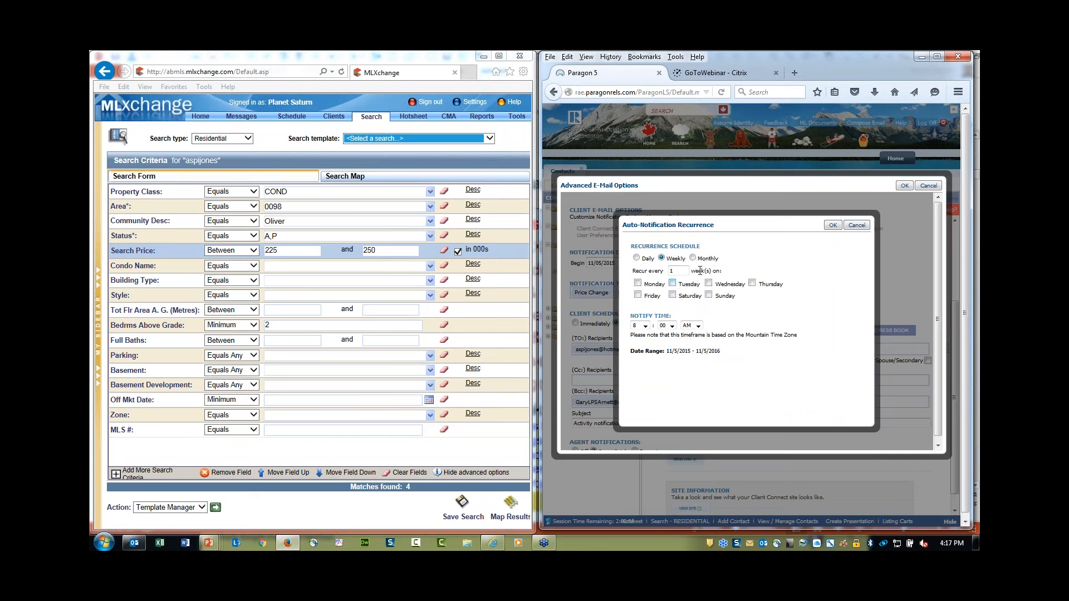
{"action": "left_click", "coordinate": [691, 257]}
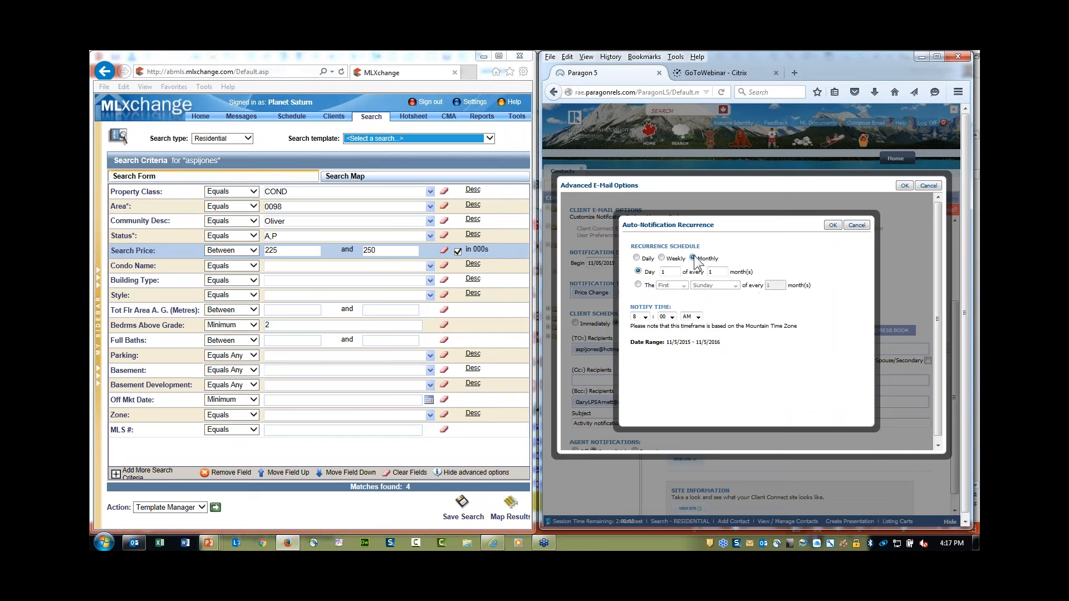
{"action": "double_click", "coordinate": [663, 272]}
{"action": "type", "text": "15"}
{"action": "key", "text": "Tab"}
Step: Change the monthly client recurrence to the First Sunday of every 1 month and accept the schedule
{"action": "left_click", "coordinate": [638, 285]}
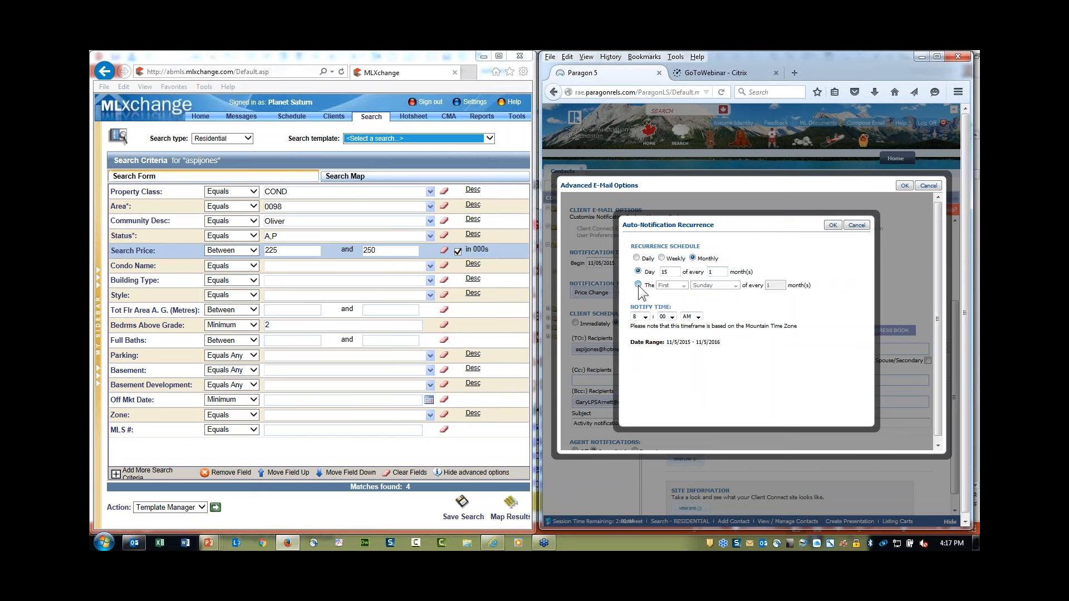
{"action": "left_click", "coordinate": [685, 286]}
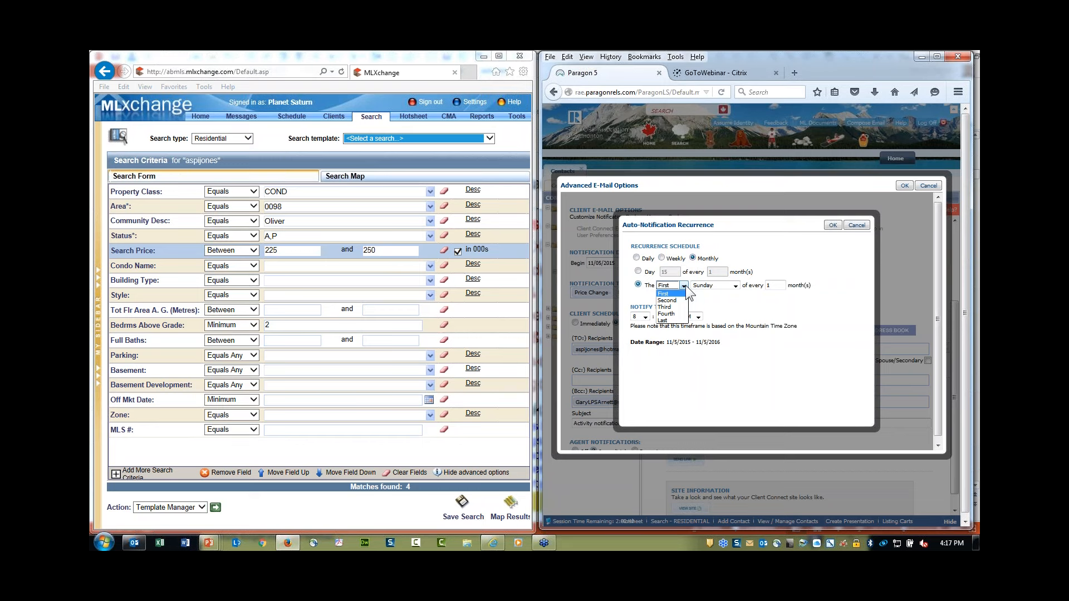
{"action": "left_click", "coordinate": [686, 285]}
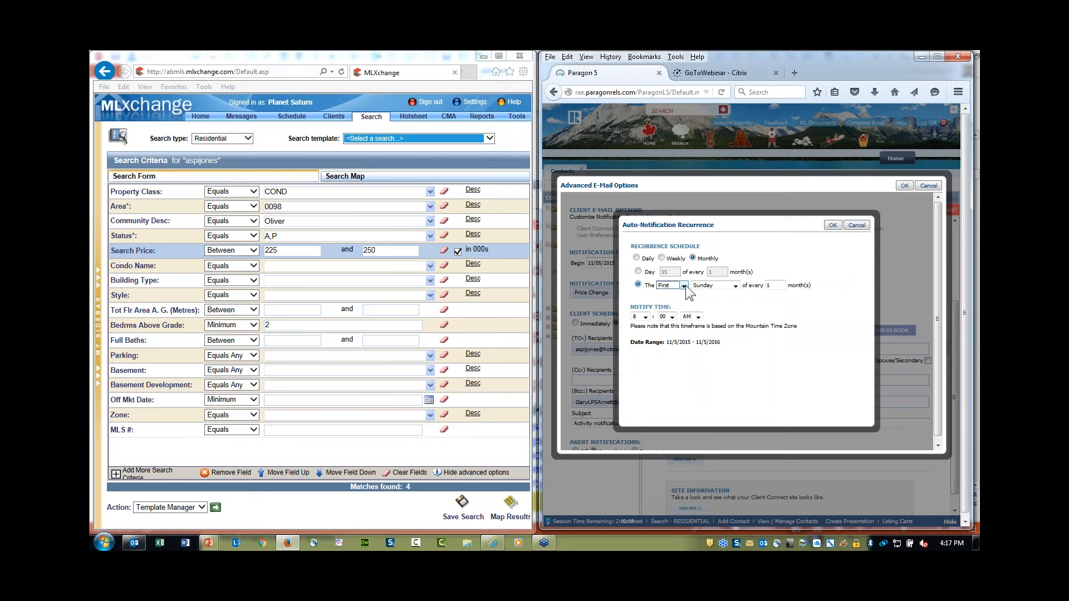
{"action": "left_click", "coordinate": [735, 286]}
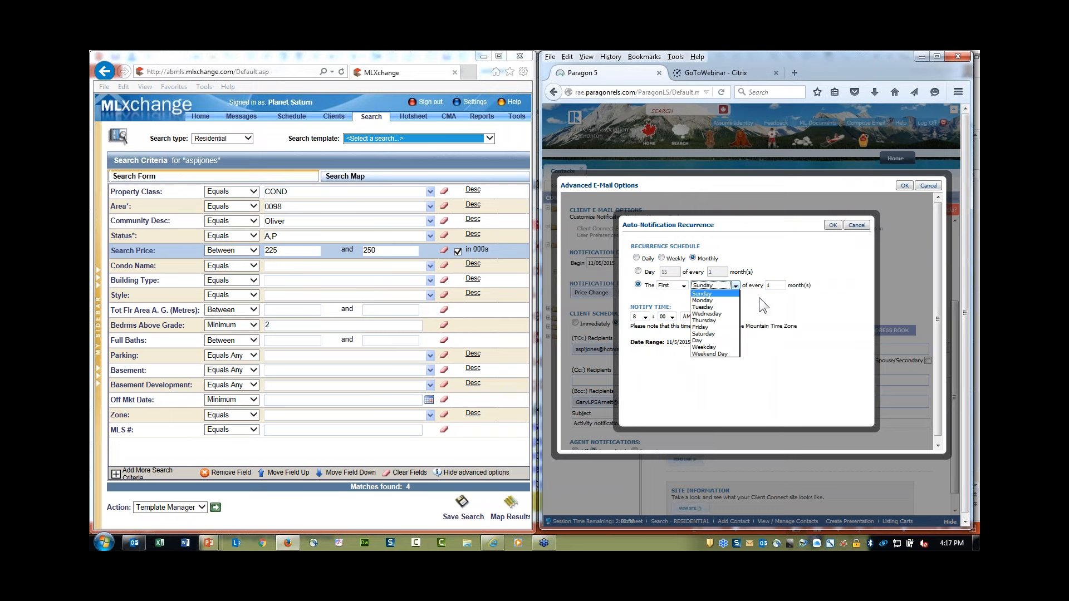
{"action": "left_click", "coordinate": [759, 298]}
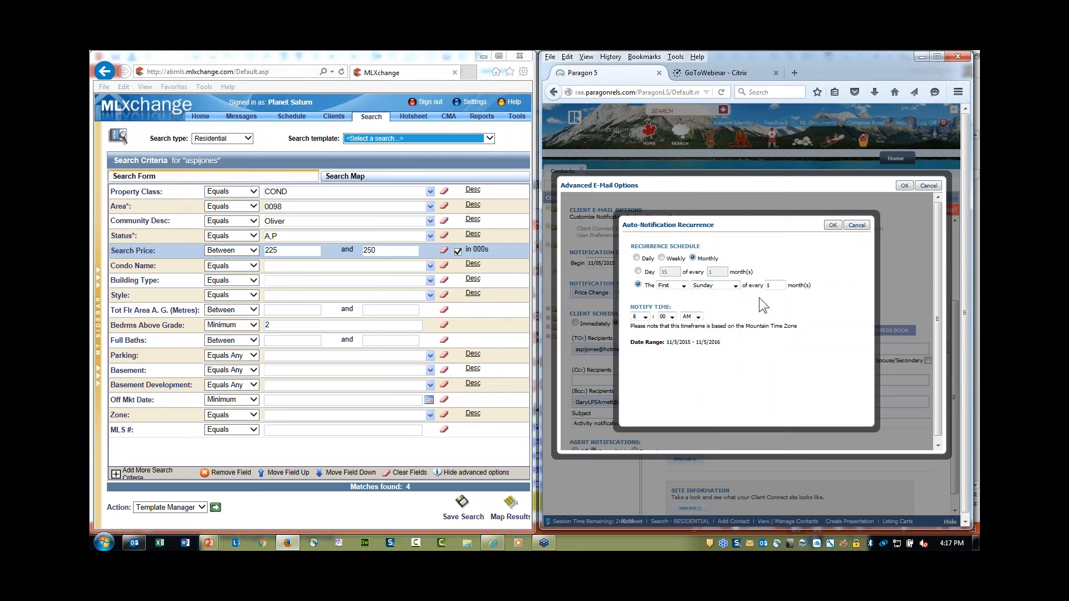
{"action": "left_click", "coordinate": [832, 225]}
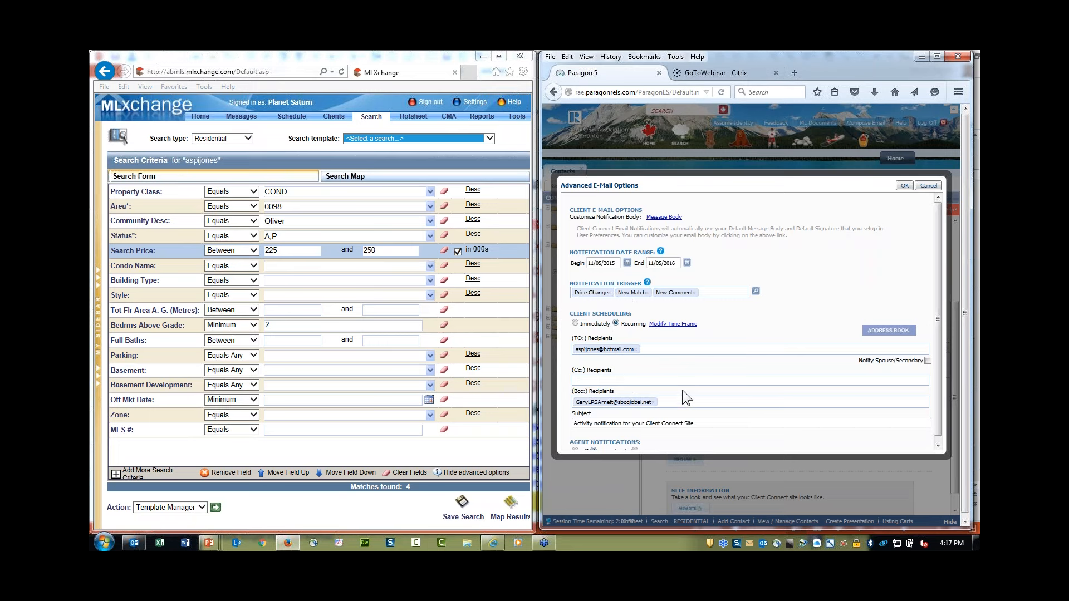
Step: Set agent notifications to Recurring, every 1 day at 8:00 AM, and save the advanced e-mail options
{"action": "scroll", "coordinate": [607, 402], "scroll_direction": "down", "scroll_amount": 1}
{"action": "scroll", "coordinate": [607, 401], "scroll_direction": "down", "scroll_amount": 1}
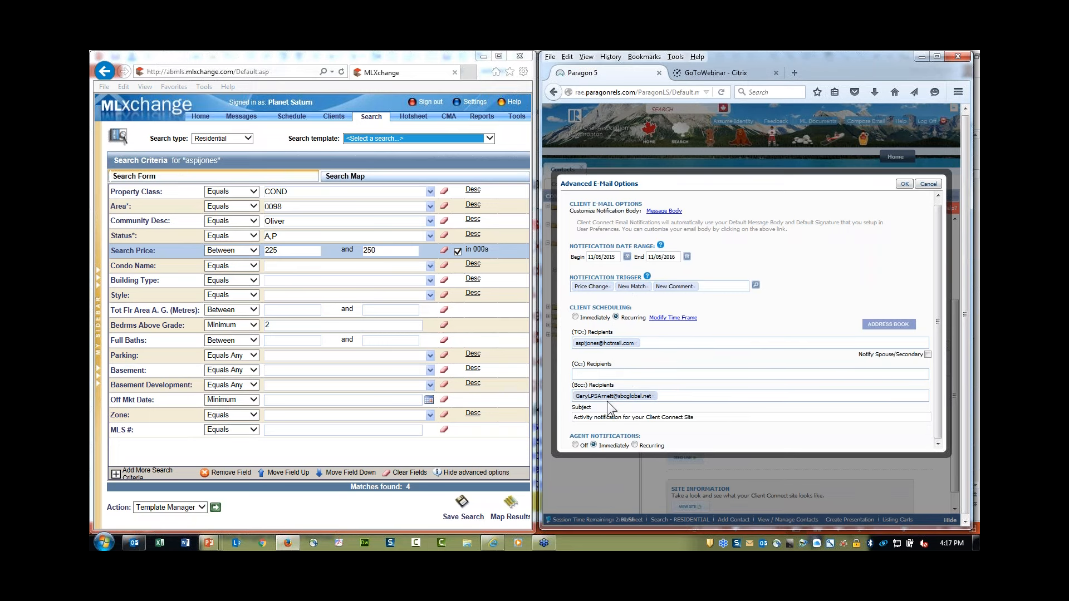
{"action": "left_click", "coordinate": [596, 445]}
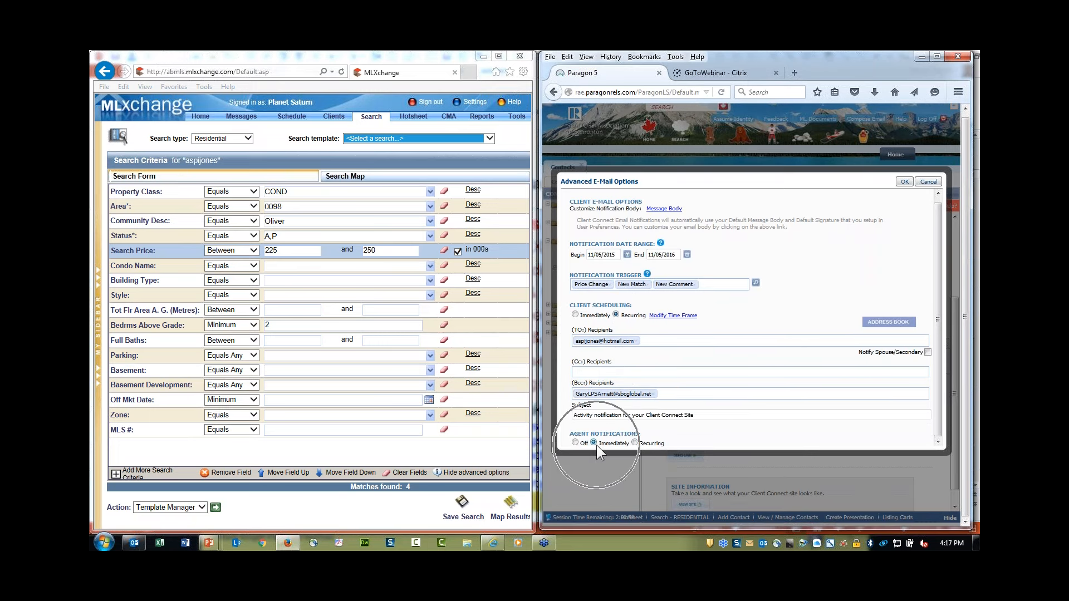
{"action": "left_click", "coordinate": [634, 443]}
{"action": "left_click", "coordinate": [676, 444]}
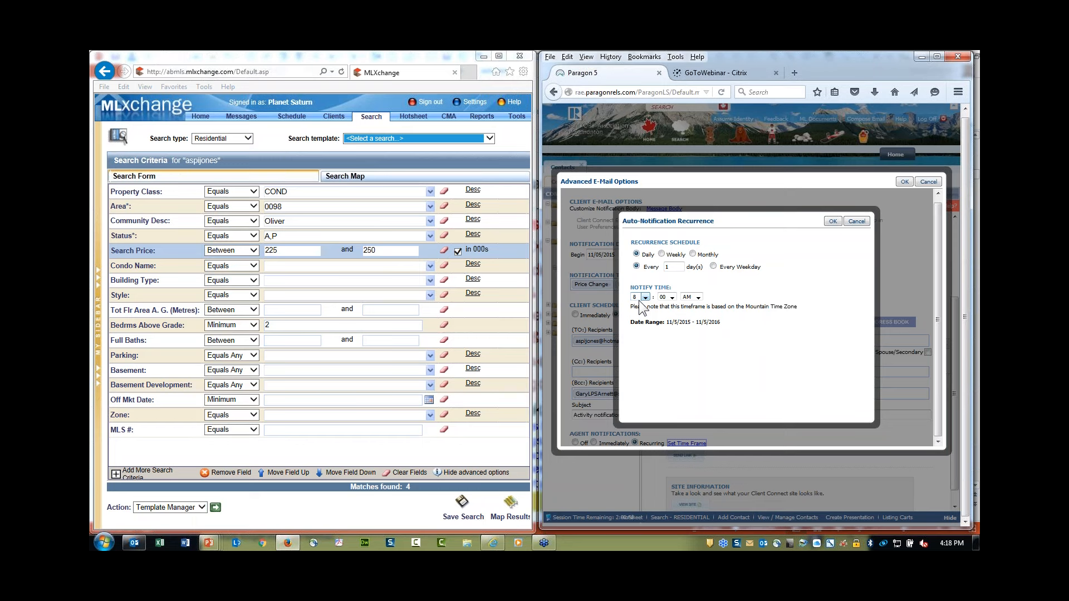
{"action": "left_click", "coordinate": [831, 222]}
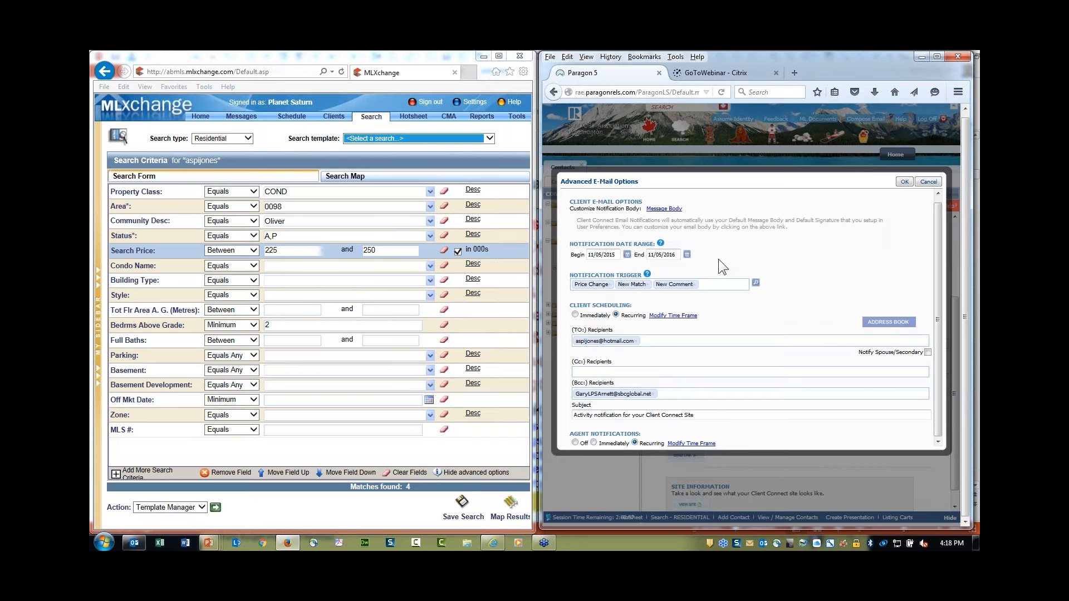
{"action": "left_click", "coordinate": [905, 182]}
Step: Open the e-mail that sends the Client Connect link to the contact and review its welcome message
{"action": "scroll", "coordinate": [758, 376], "scroll_direction": "down", "scroll_amount": 1}
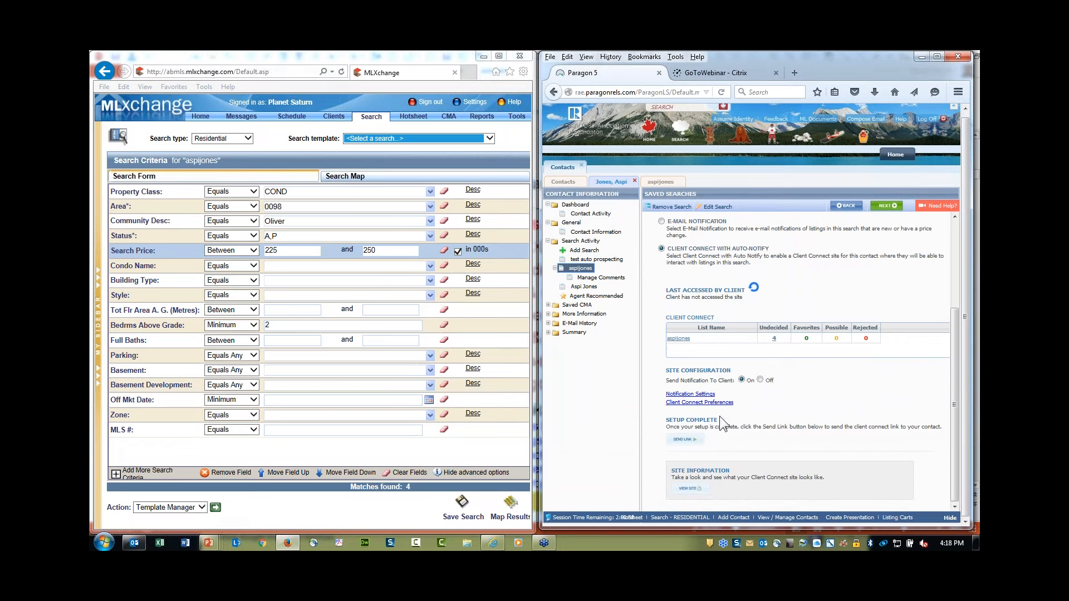
{"action": "left_click", "coordinate": [691, 440]}
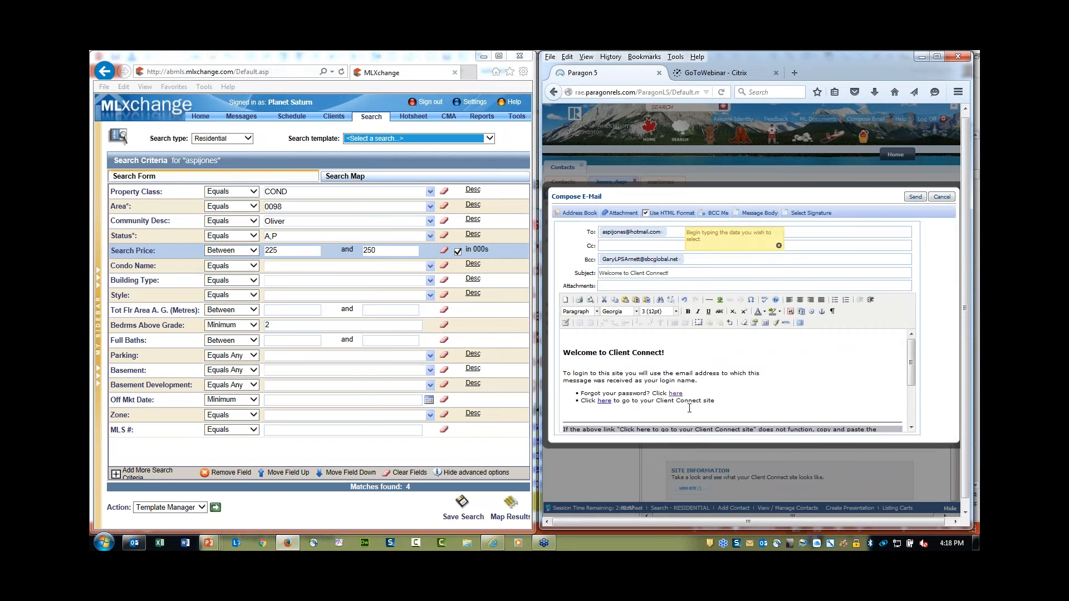
{"action": "key", "text": "ctrl"}
{"action": "key", "text": "ctrl"}
Step: In MLXchange, deactivate the loaded saved search and save the changes to the current search
{"action": "left_click", "coordinate": [457, 517]}
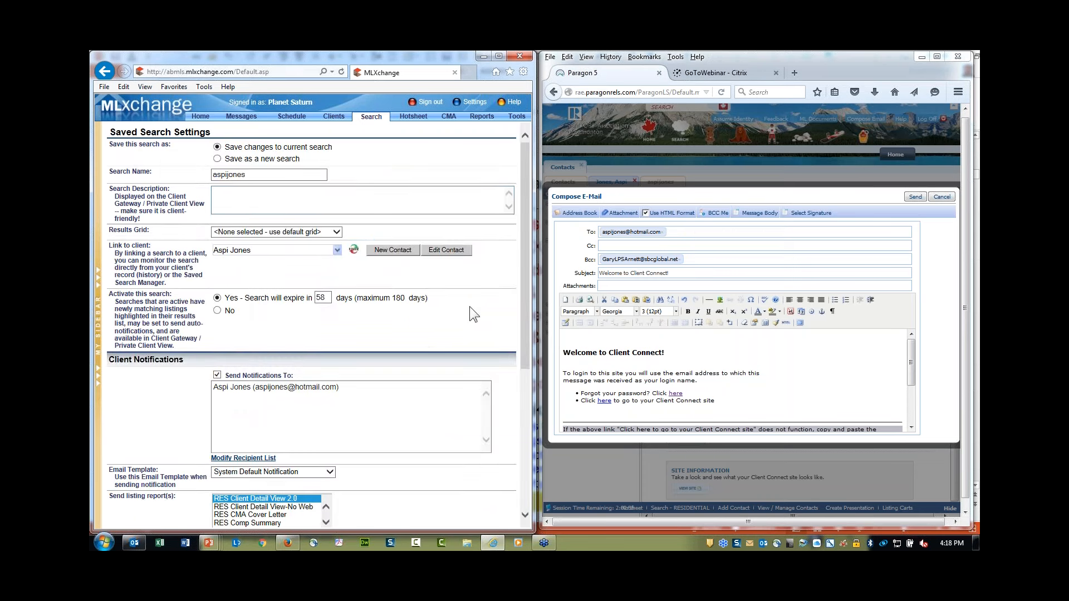
{"action": "left_click", "coordinate": [218, 311]}
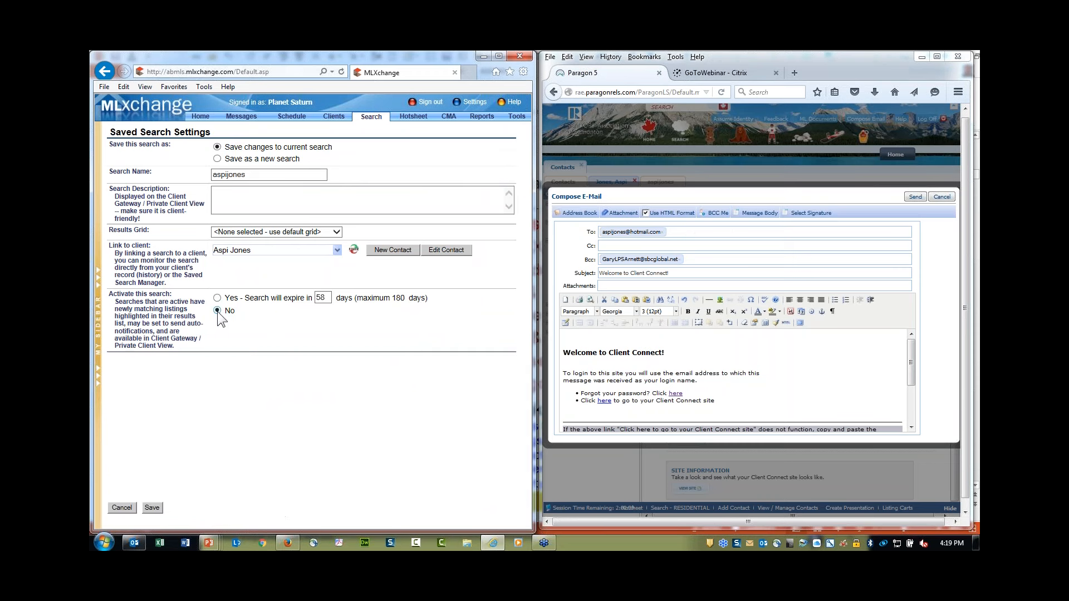
{"action": "left_click", "coordinate": [152, 509]}
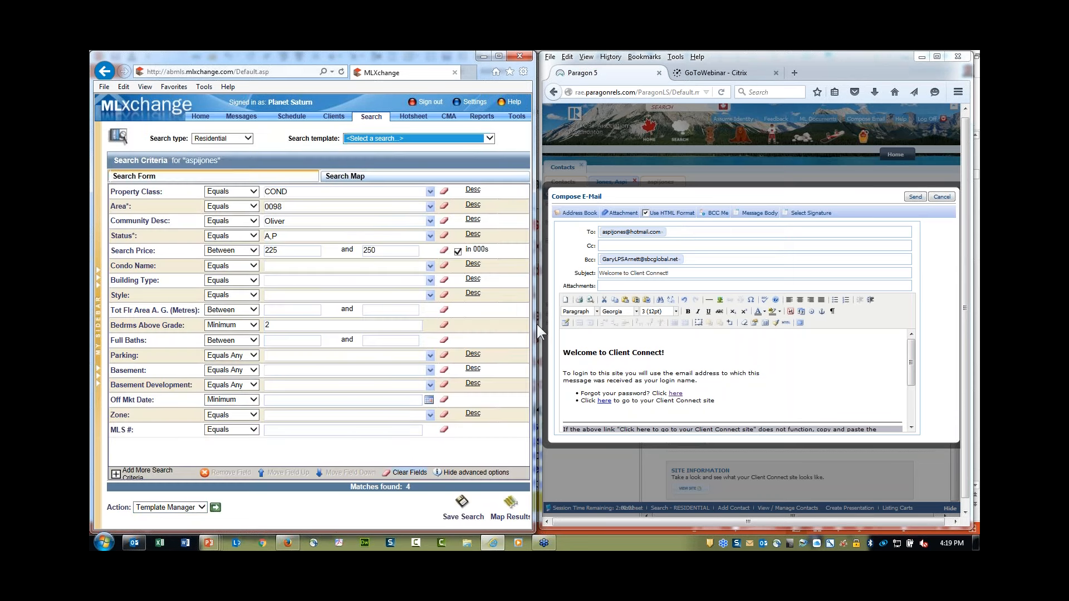
Step: Widen the MLXchange window, open the Saved Search Manager to review the active searches, and narrow the window to half the screen again
{"action": "left_click_drag", "start_coordinate": [535, 325], "coordinate": [632, 324]}
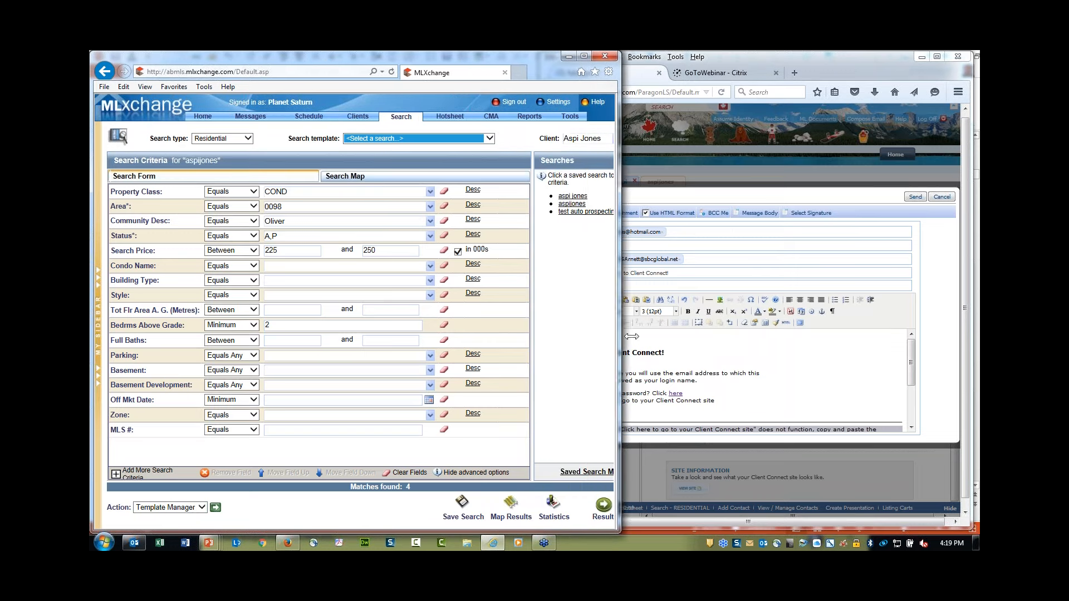
{"action": "left_click", "coordinate": [579, 473]}
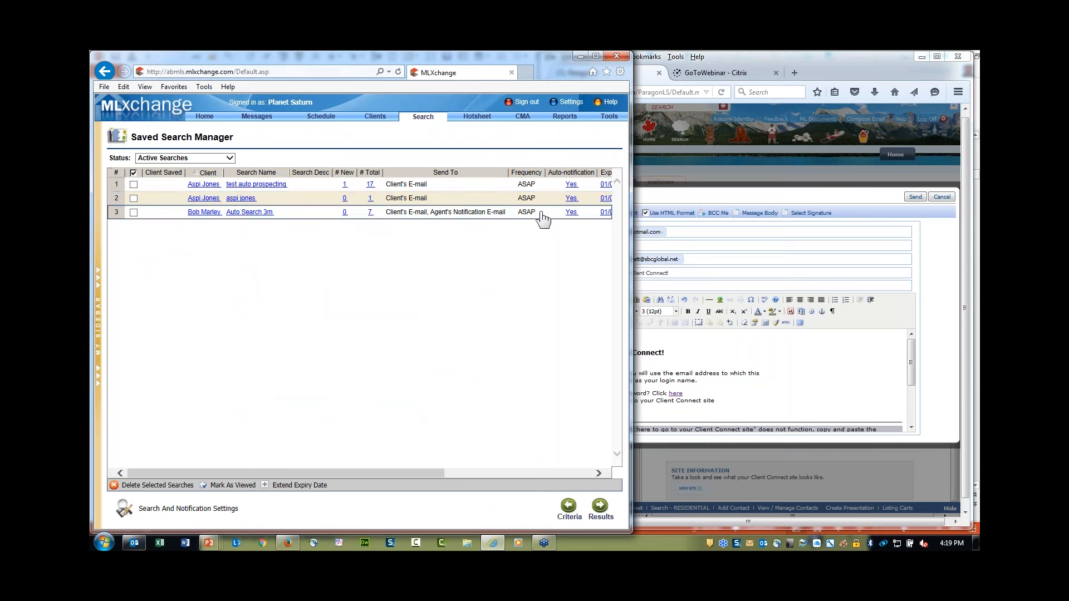
{"action": "left_click_drag", "start_coordinate": [632, 236], "coordinate": [531, 256]}
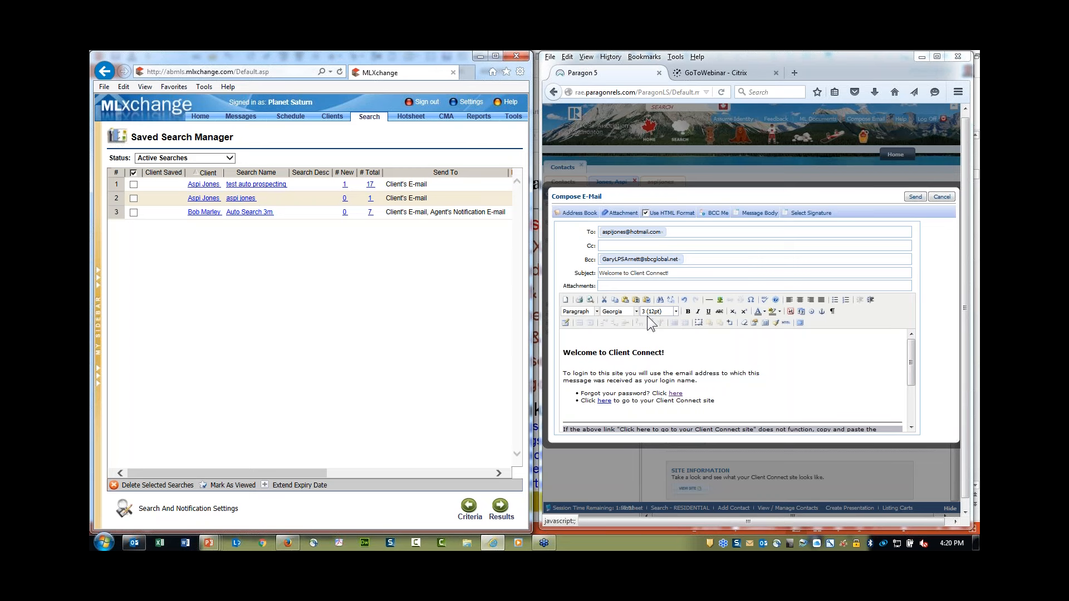
Step: In Paragon, cancel the welcome e-mail, close the configured search's criteria and collapse its entry under the contact's Search Activity
{"action": "left_click", "coordinate": [941, 198]}
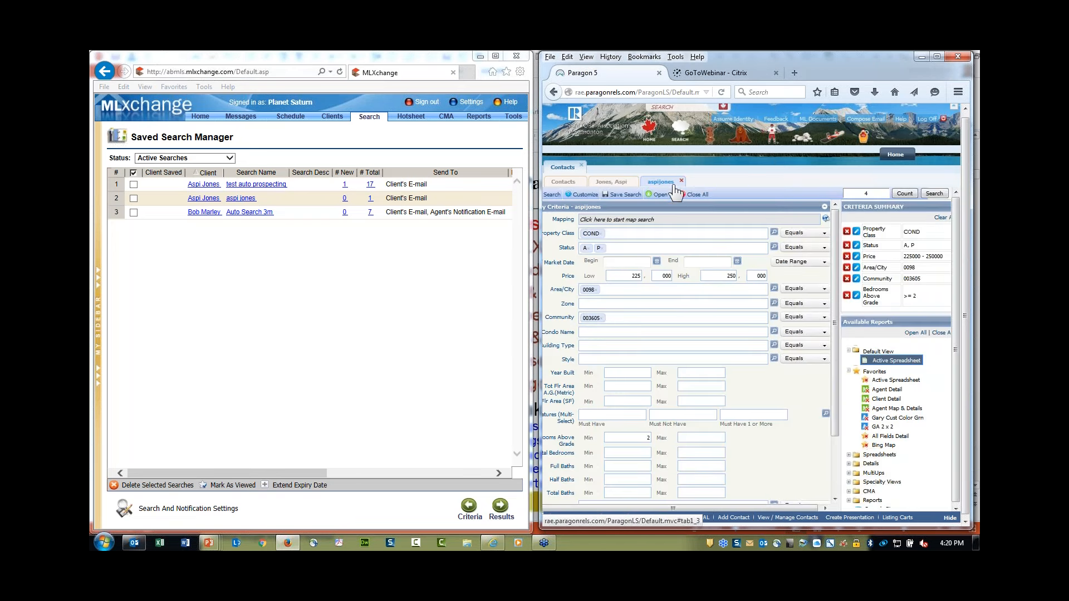
{"action": "left_click", "coordinate": [681, 182]}
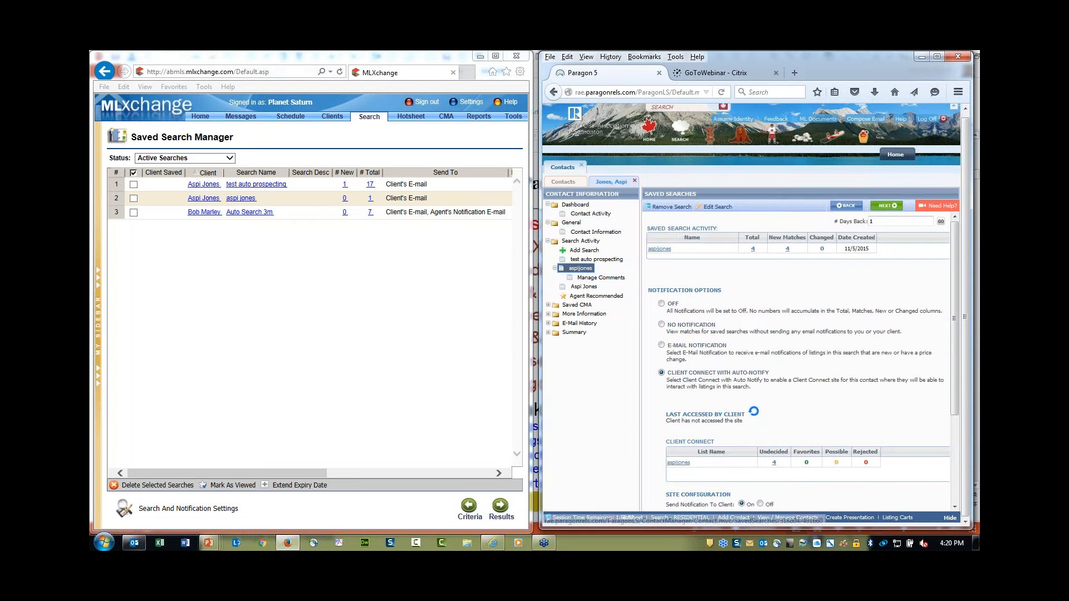
{"action": "left_click", "coordinate": [554, 268]}
{"action": "left_click", "coordinate": [662, 372]}
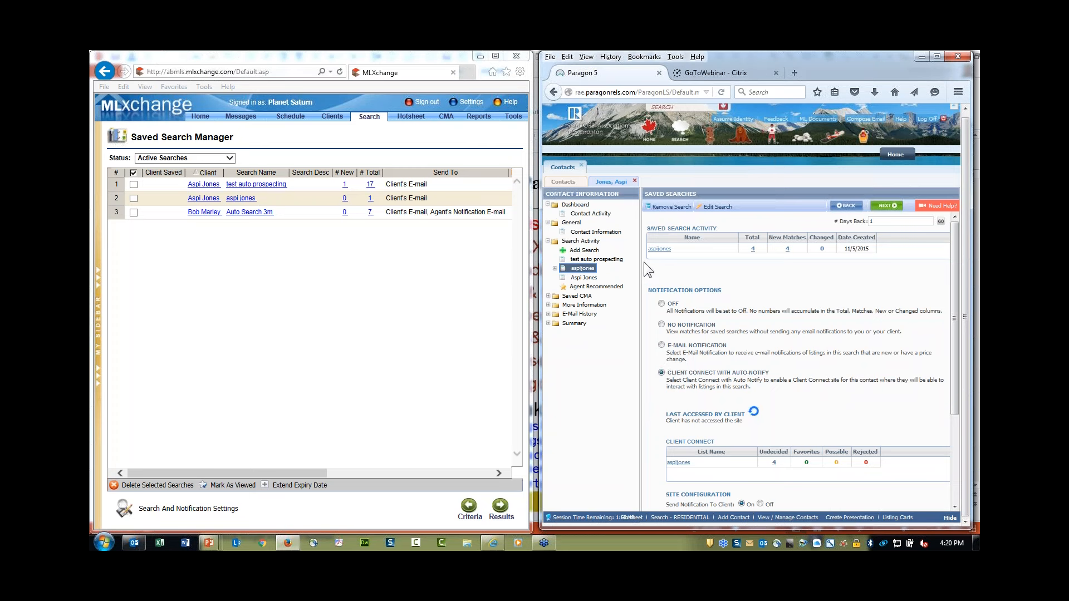
Step: Select the contact's last saved search under Search Activity, open its criteria, and adjust the window's size to show them
{"action": "key", "text": "ctrl"}
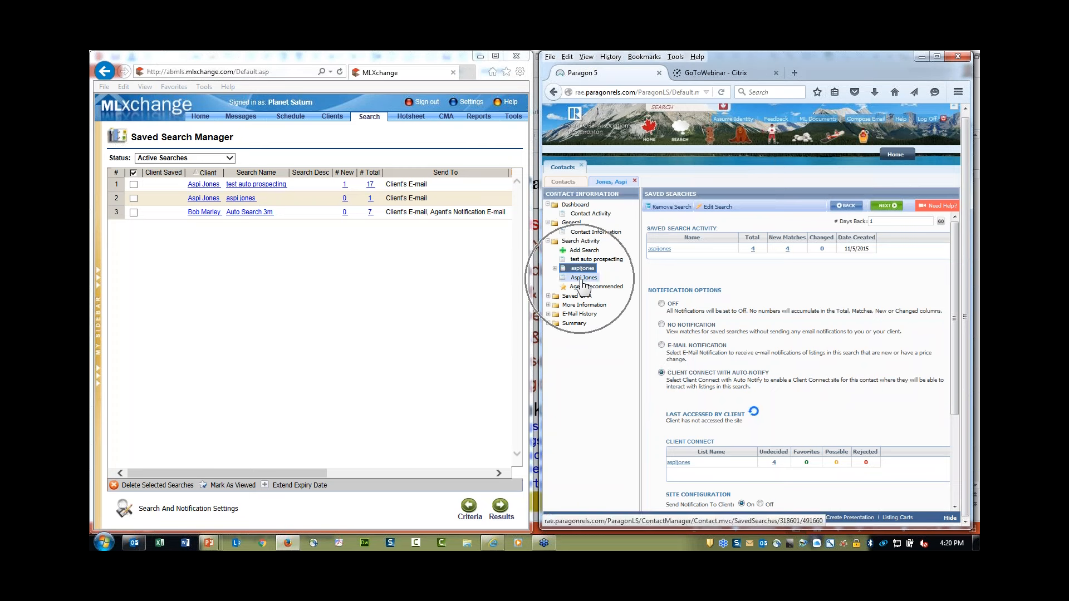
{"action": "left_click", "coordinate": [583, 278]}
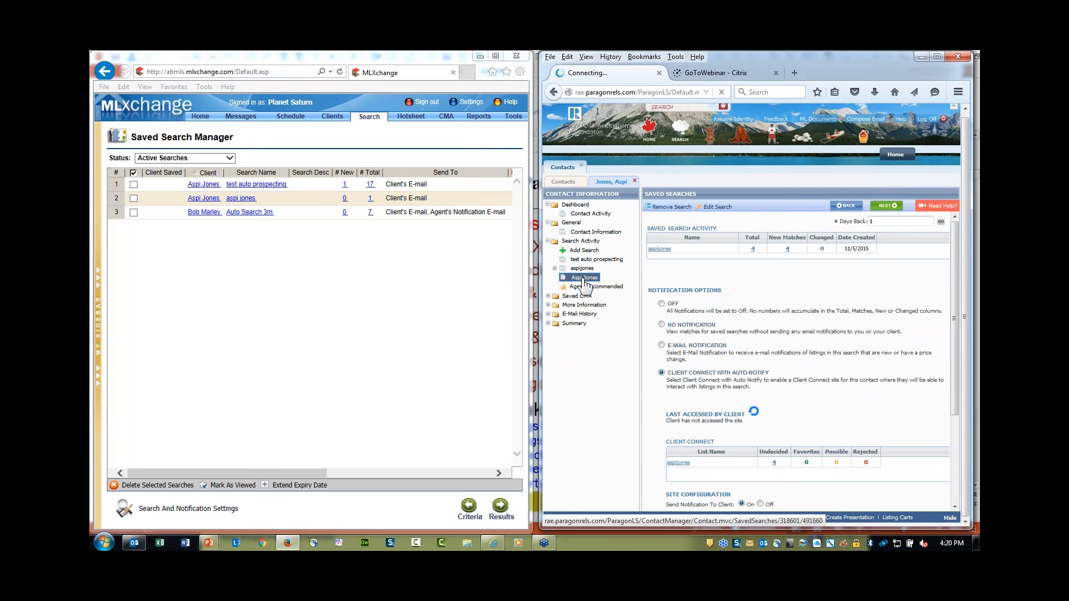
{"action": "left_click", "coordinate": [657, 249]}
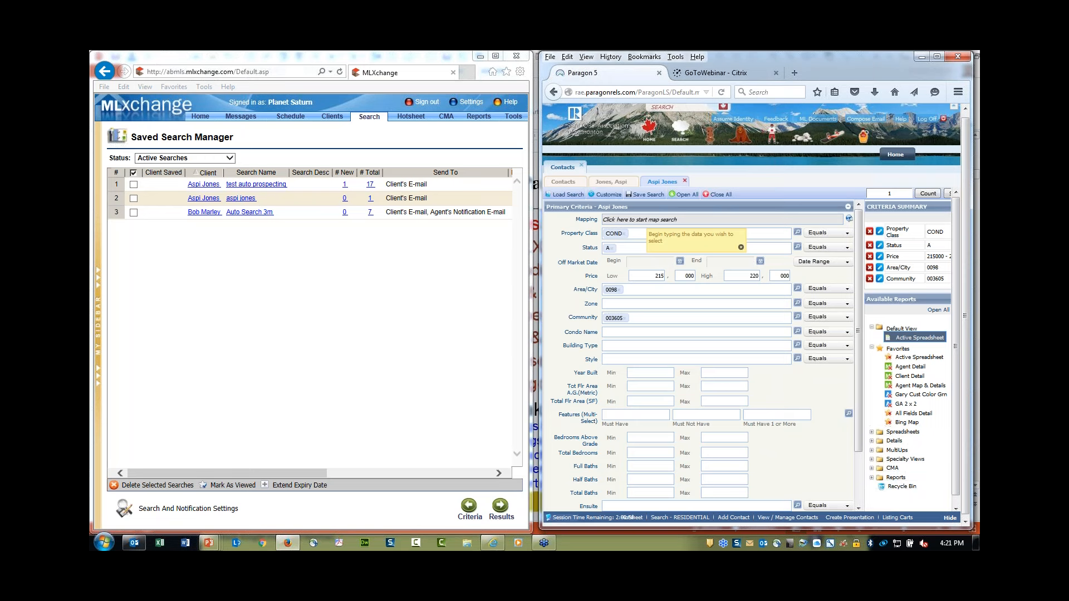
{"action": "left_click_drag", "start_coordinate": [707, 534], "coordinate": [707, 542]}
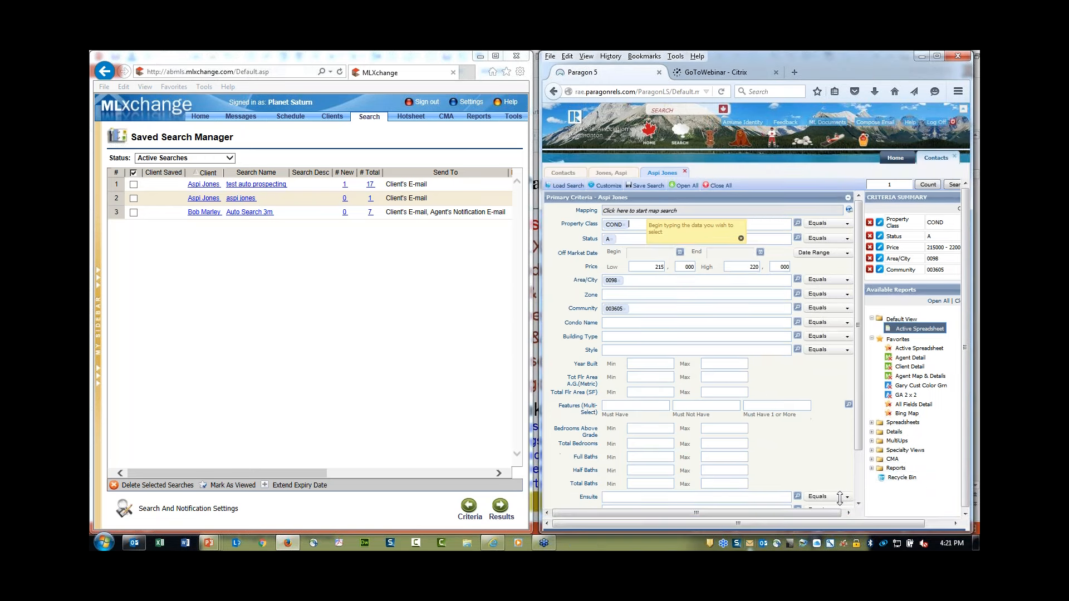
{"action": "left_click_drag", "start_coordinate": [955, 478], "coordinate": [965, 533]}
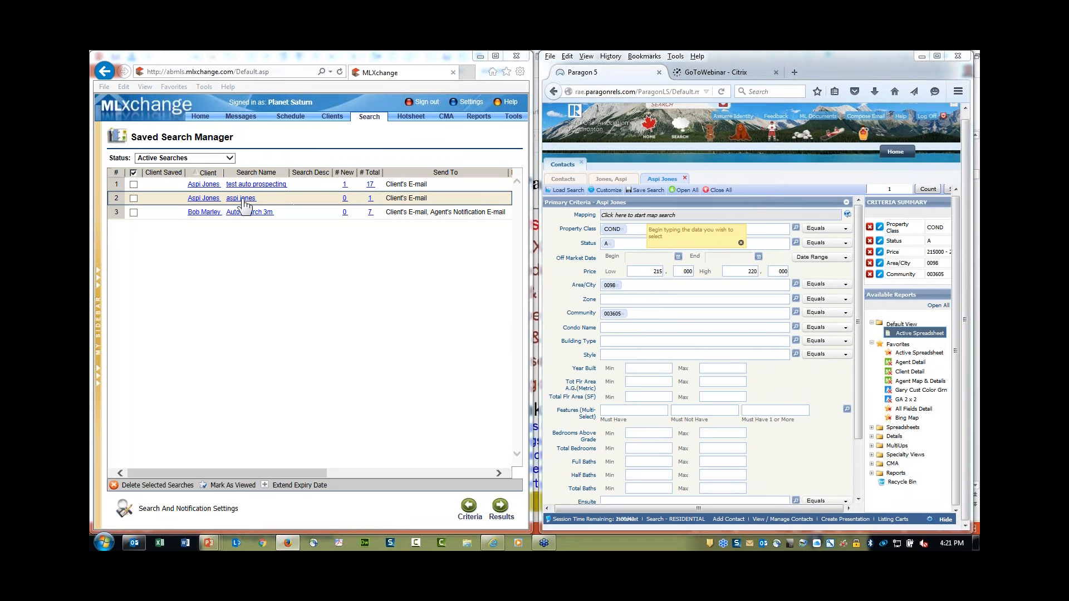
Step: In MLXchange, load the same client's matching saved search and compare its criteria with the ones in Paragon
{"action": "left_click", "coordinate": [244, 205]}
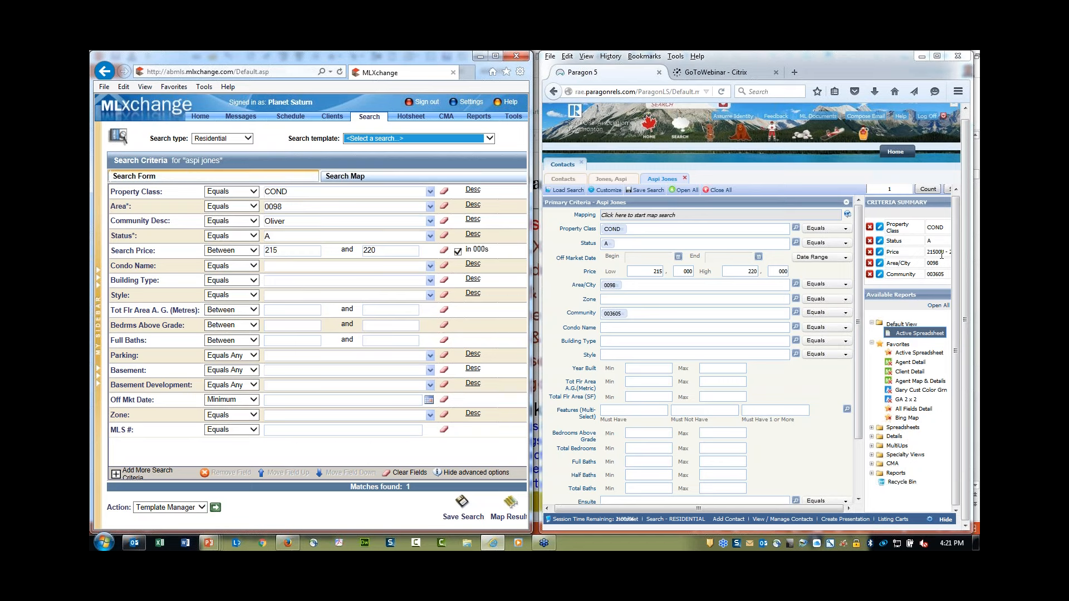
{"action": "key", "text": "ctrl"}
{"action": "key", "text": "ctrl"}
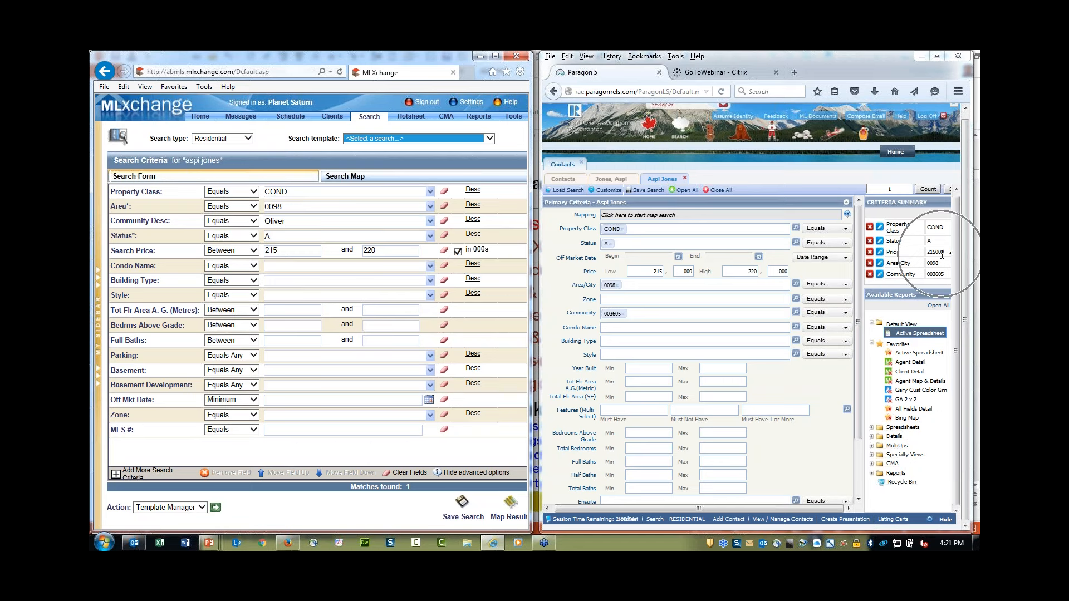
Step: Return to the contact in Paragon, enable Client Connect with Auto-Notify for the selected saved search, and go to its Send Link option
{"action": "left_click", "coordinate": [610, 181]}
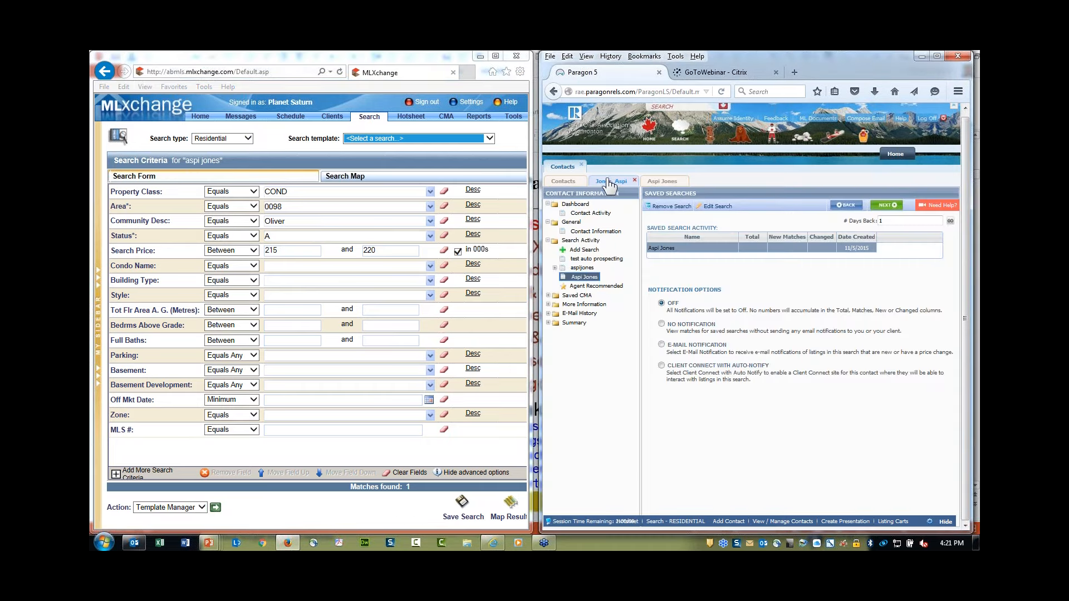
{"action": "left_click", "coordinate": [662, 366]}
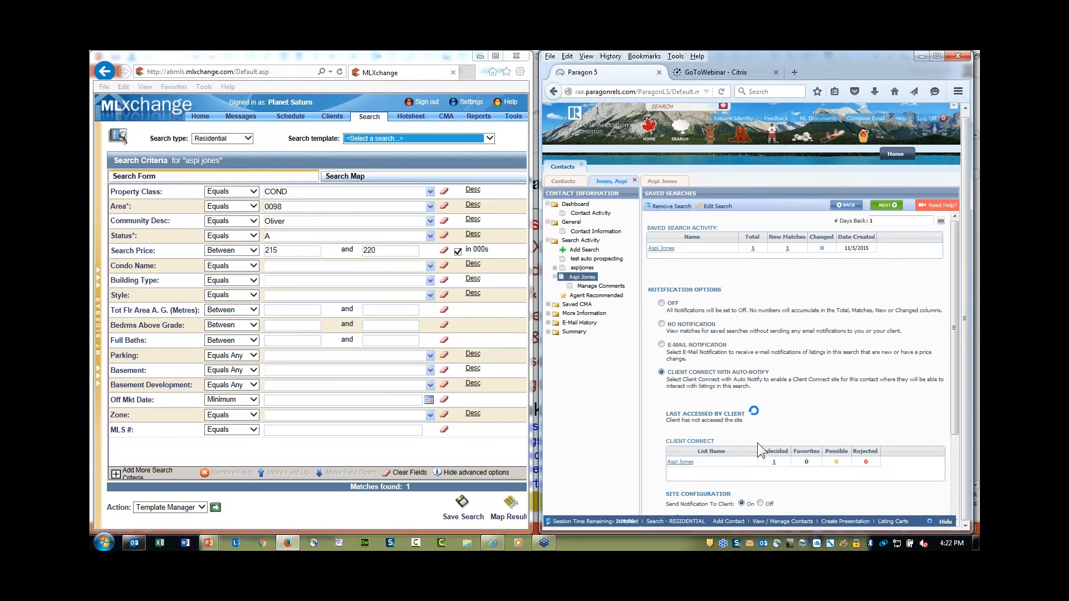
{"action": "scroll", "coordinate": [750, 442], "scroll_direction": "down", "scroll_amount": 3}
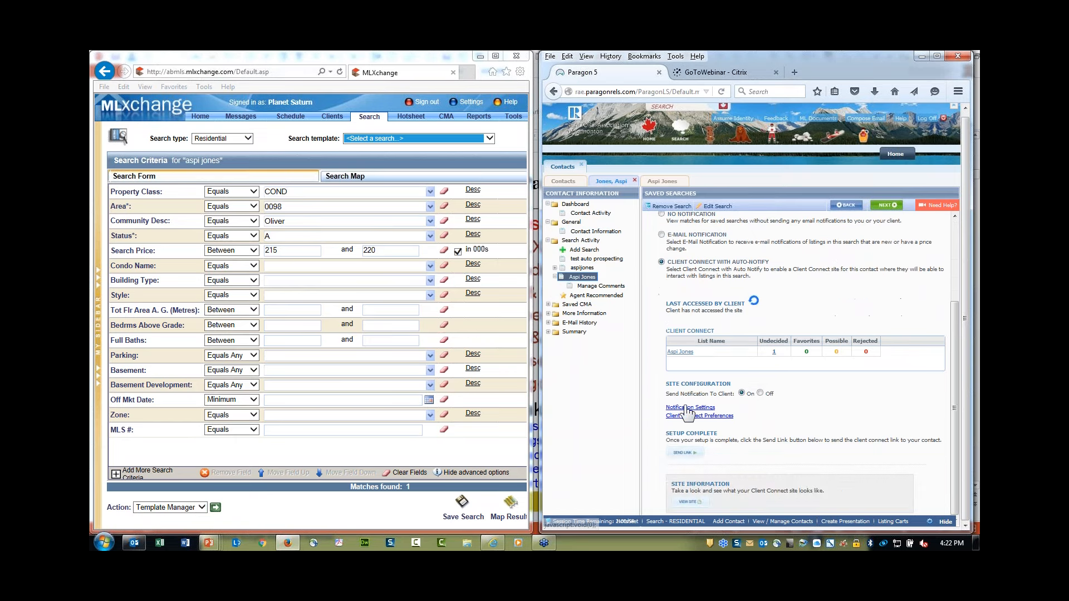
{"action": "left_click", "coordinate": [686, 453]}
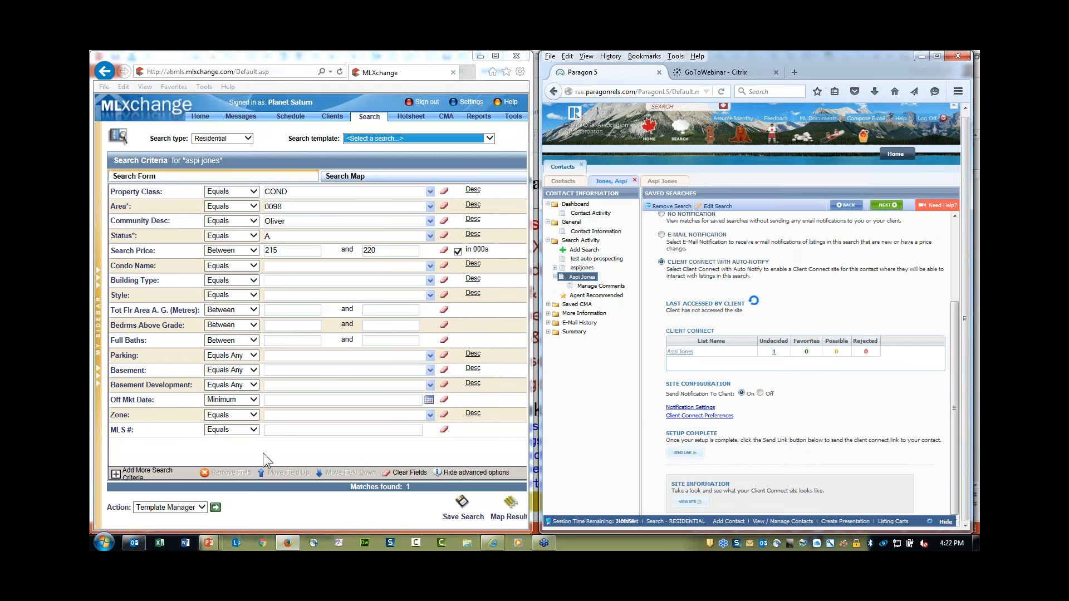
Step: In MLXchange, set the loaded search's activation to No and save the changes to the current search
{"action": "left_click", "coordinate": [462, 517]}
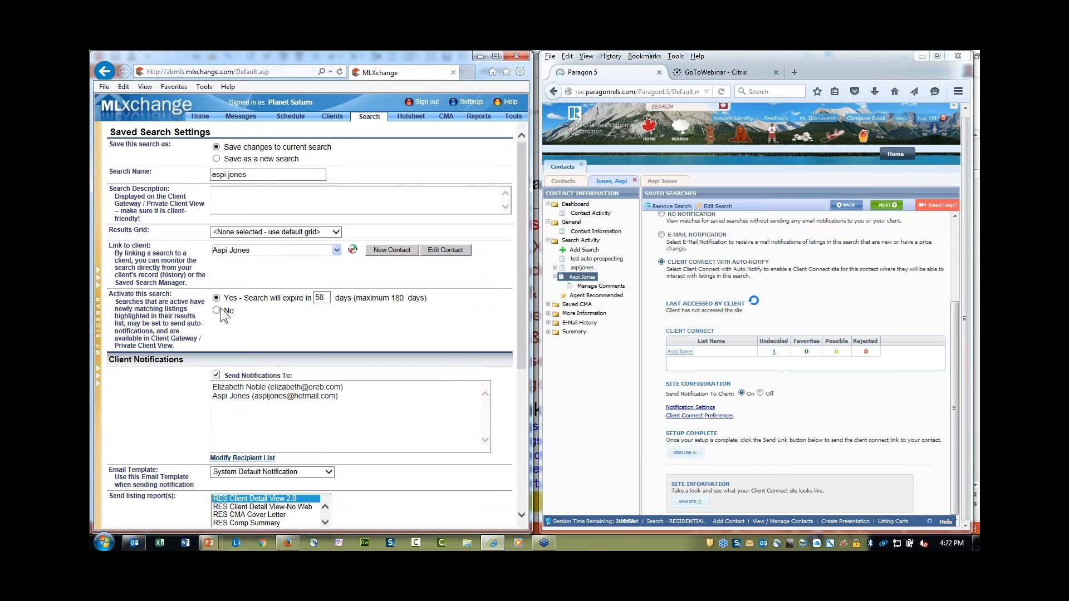
{"action": "left_click", "coordinate": [217, 310]}
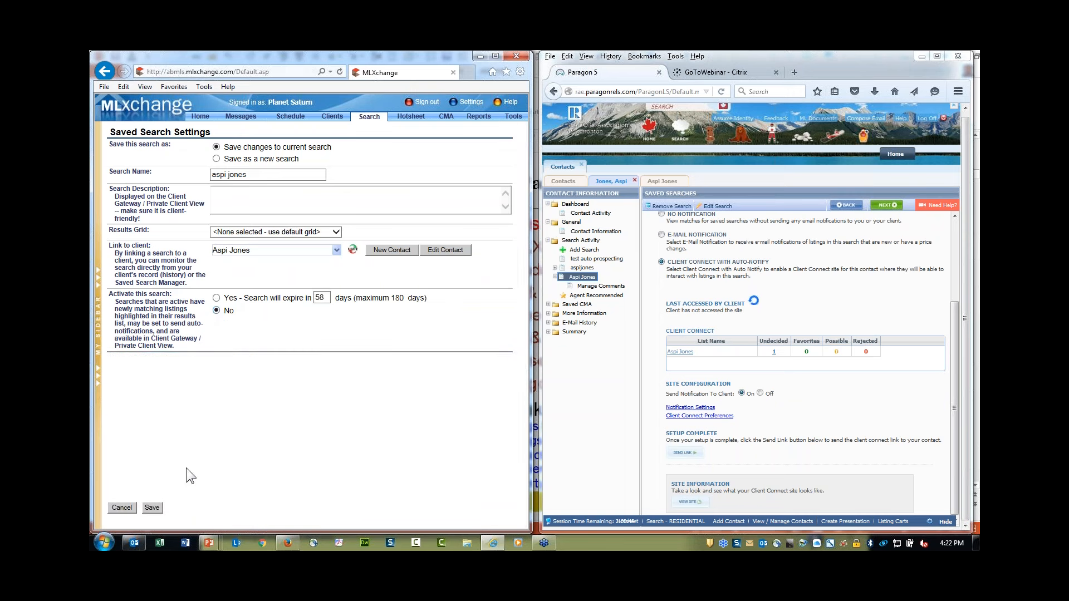
{"action": "left_click", "coordinate": [153, 509]}
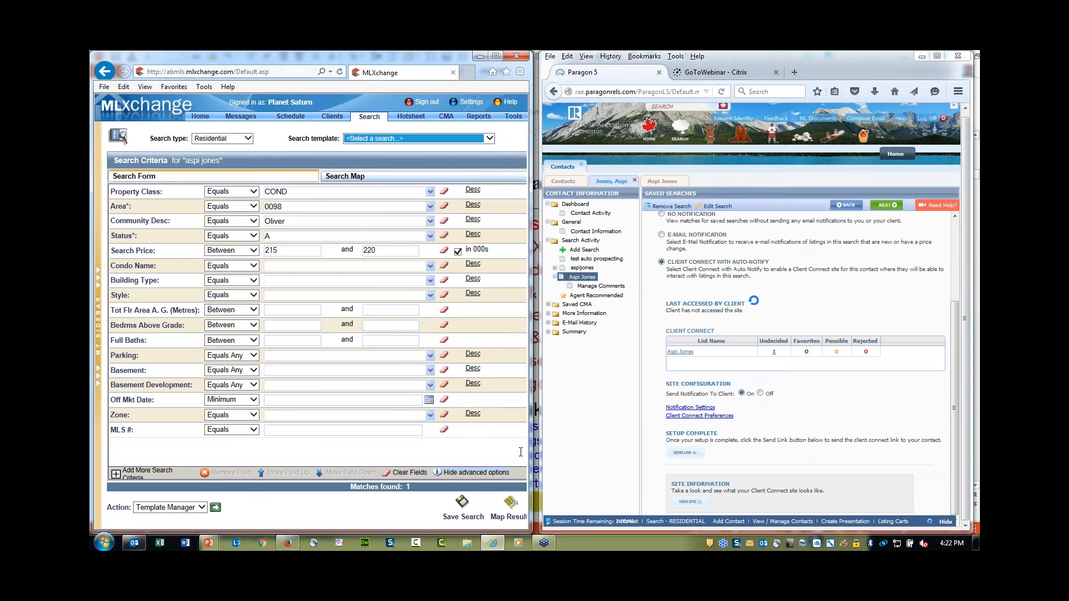
Step: Widen the MLXchange window to reopen the Saved Search Manager, restore the window width, and check which searches are still active
{"action": "left_click_drag", "start_coordinate": [532, 445], "coordinate": [597, 438]}
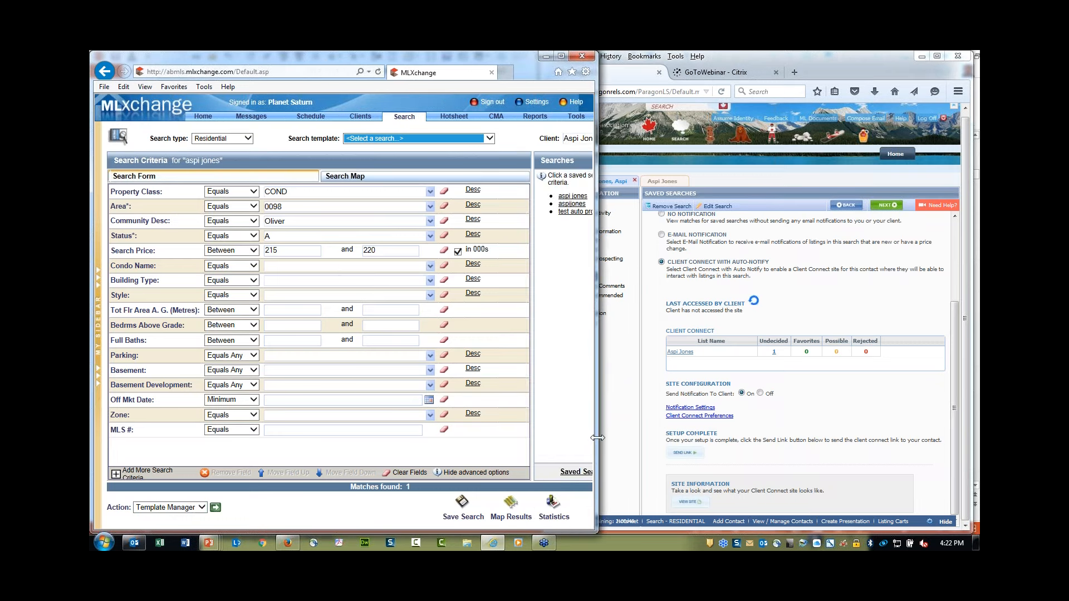
{"action": "left_click", "coordinate": [577, 471]}
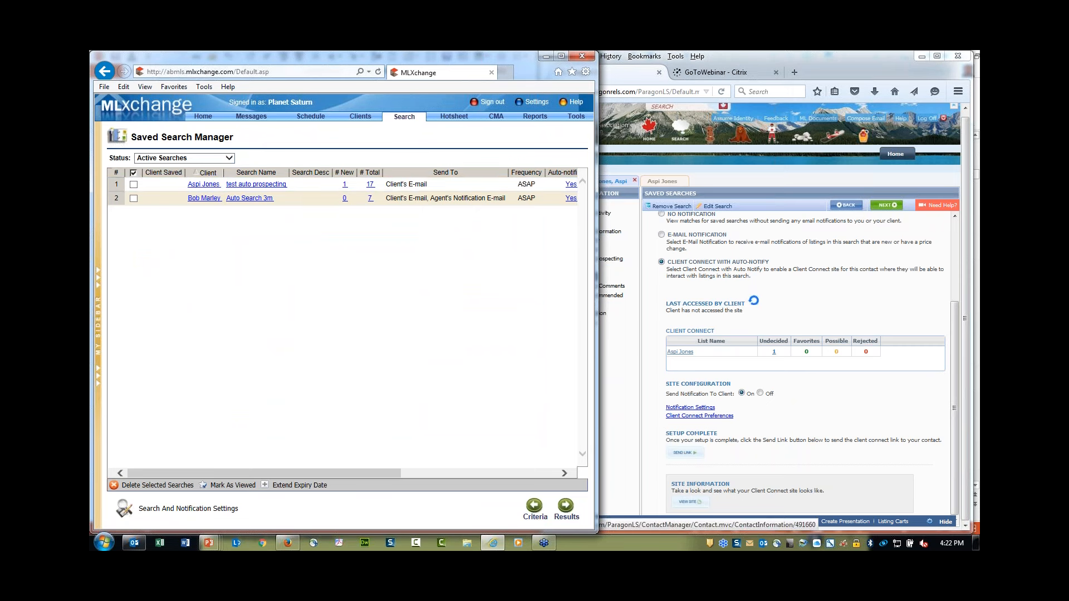
{"action": "left_click_drag", "start_coordinate": [597, 228], "coordinate": [535, 239]}
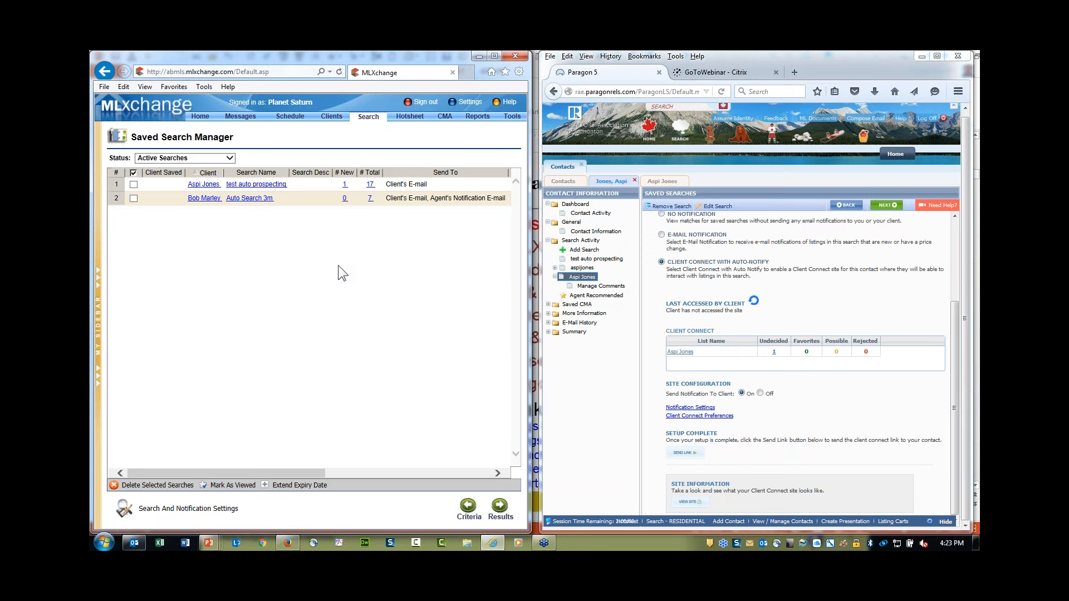
{"action": "left_click", "coordinate": [250, 201]}
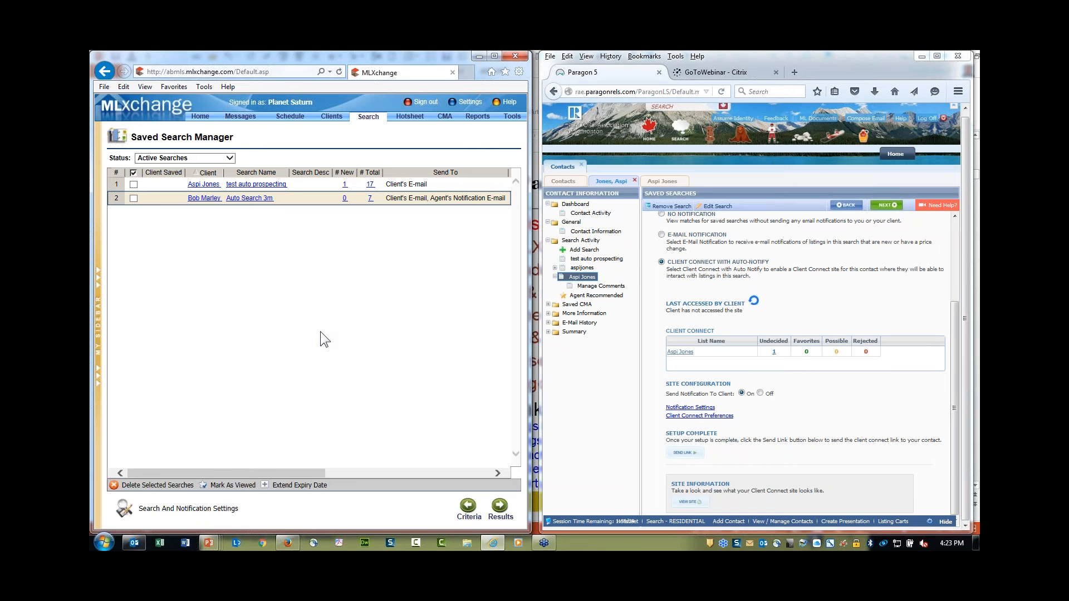
Step: Maximize the Paragon window, switch to MLXchange and maximize that window too
{"action": "left_click", "coordinate": [937, 55]}
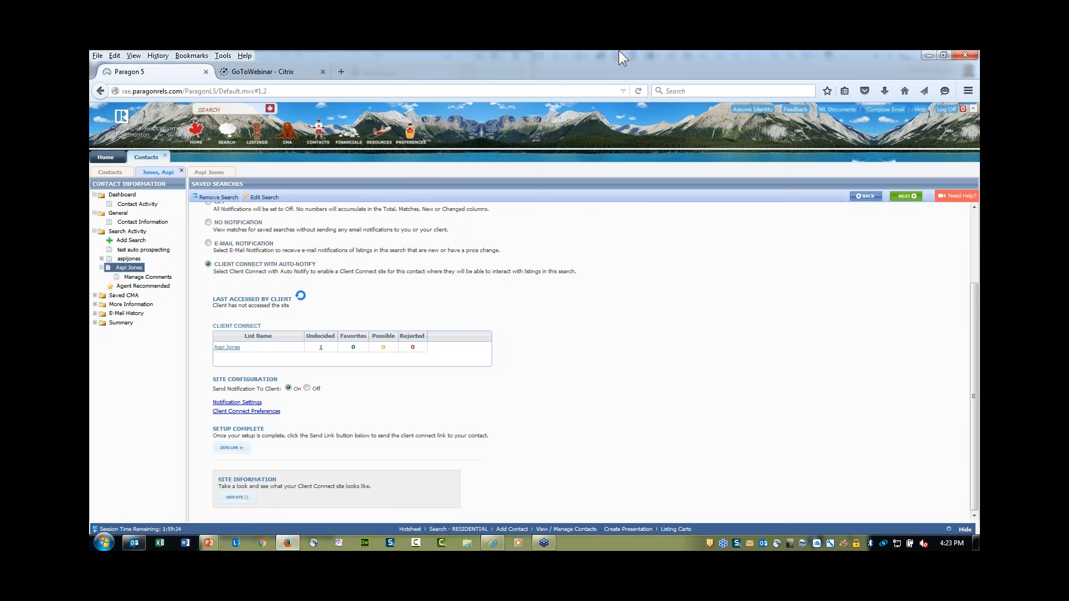
{"action": "key", "text": "alt+Tab"}
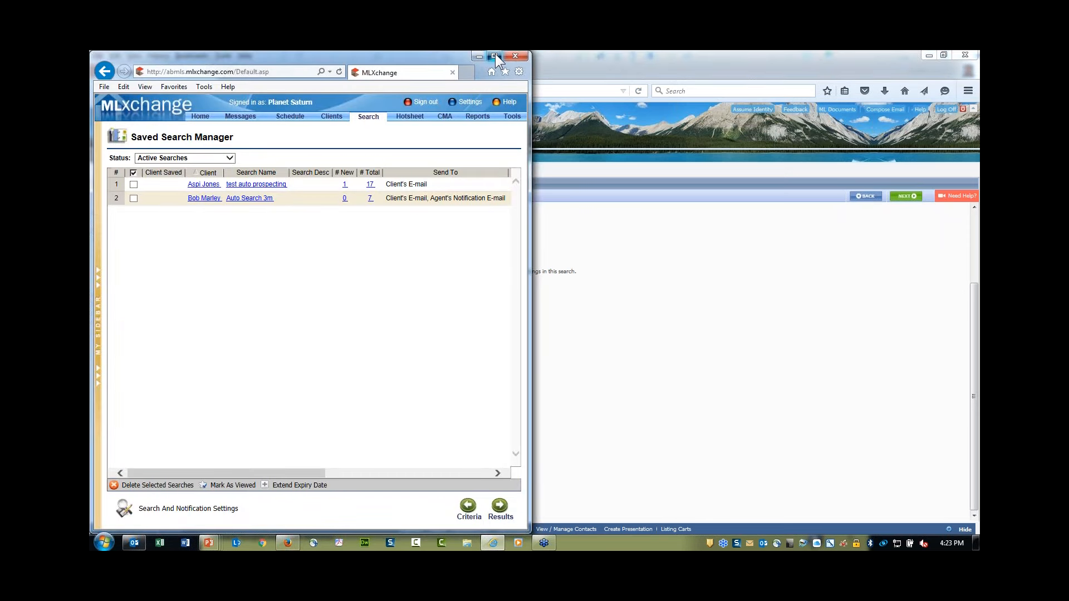
{"action": "left_click", "coordinate": [494, 56]}
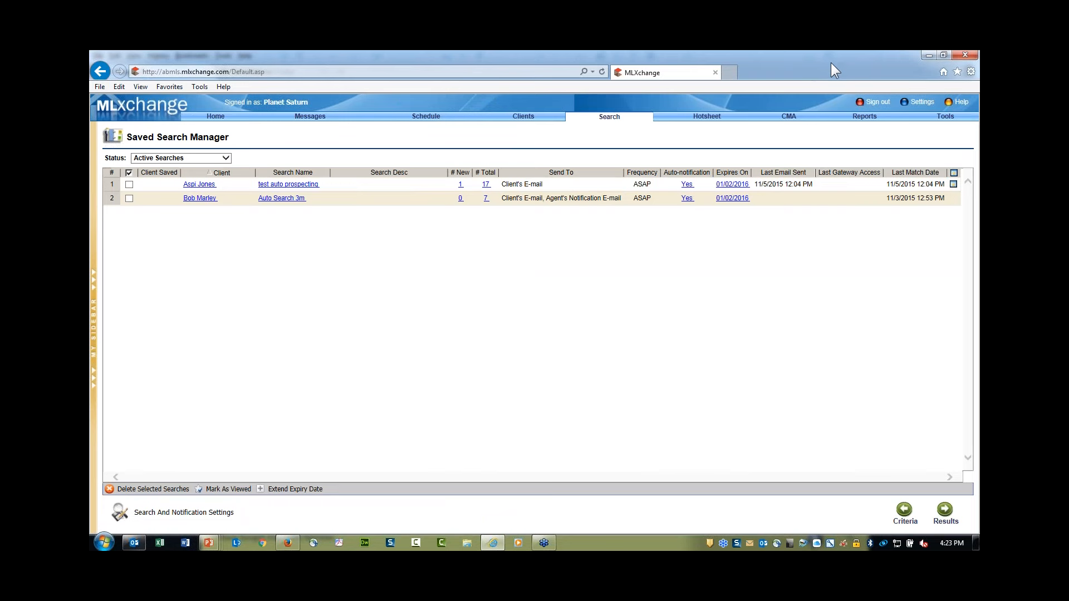
Step: Arrange the MLXchange and Paragon windows side by side, each filling half of the screen
{"action": "left_click_drag", "start_coordinate": [830, 61], "coordinate": [90, 69]}
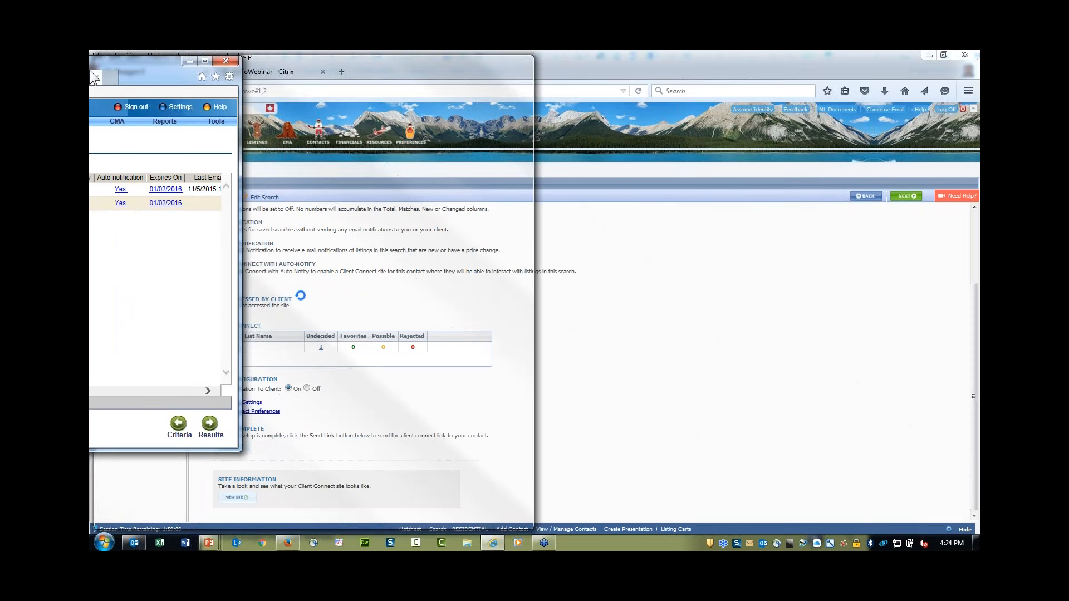
{"action": "left_click_drag", "start_coordinate": [89, 69], "coordinate": [89, 68]}
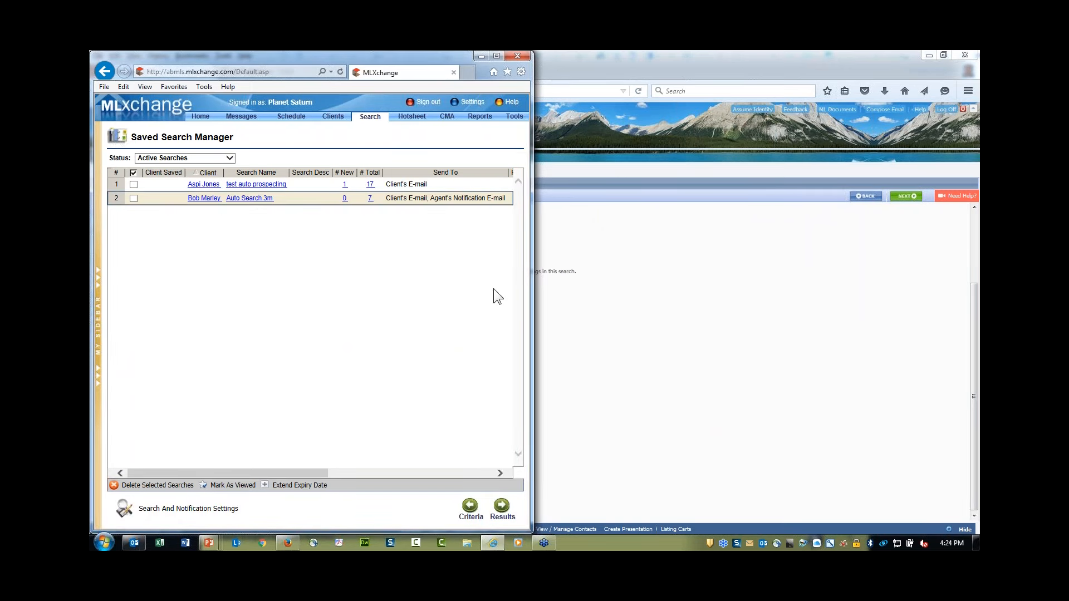
{"action": "left_click", "coordinate": [783, 65]}
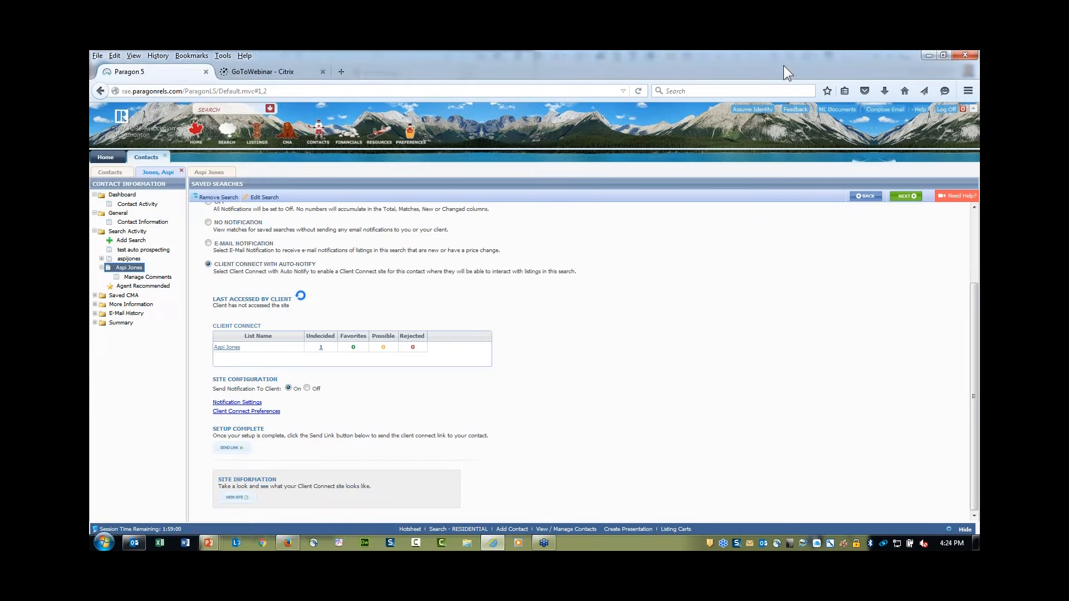
{"action": "left_click_drag", "start_coordinate": [783, 65], "coordinate": [89, 66]}
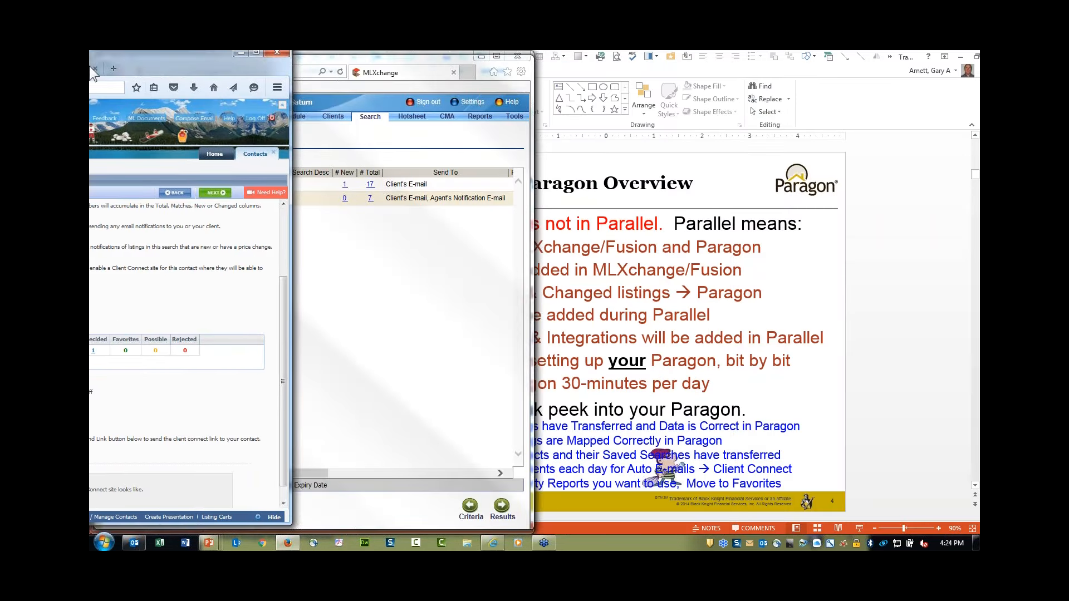
{"action": "left_click_drag", "start_coordinate": [89, 65], "coordinate": [89, 63]}
{"action": "left_click_drag", "start_coordinate": [283, 62], "coordinate": [728, 117]}
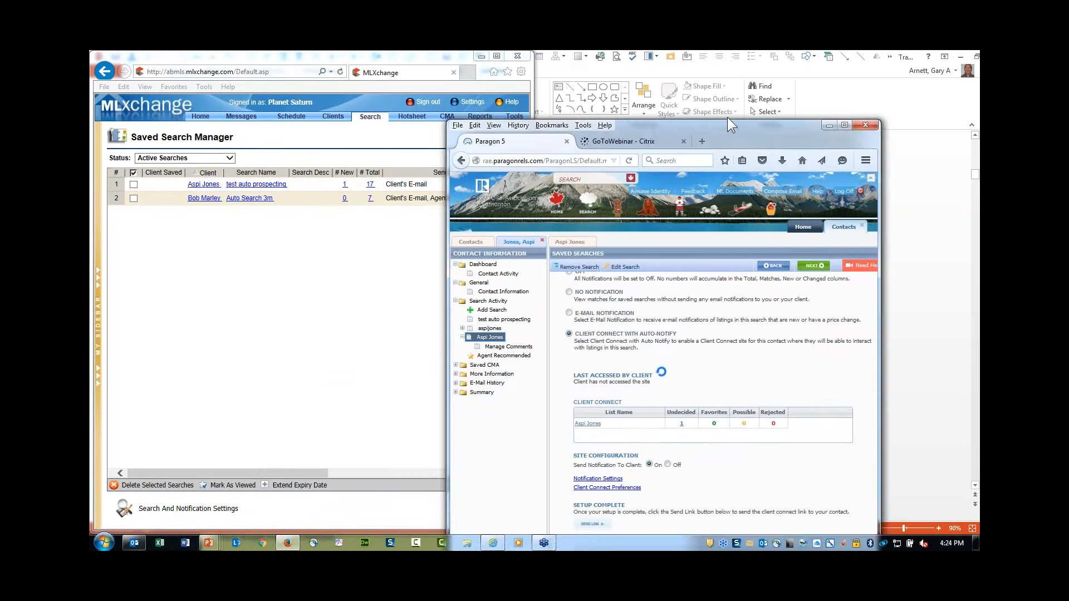
{"action": "key", "text": "super+Right"}
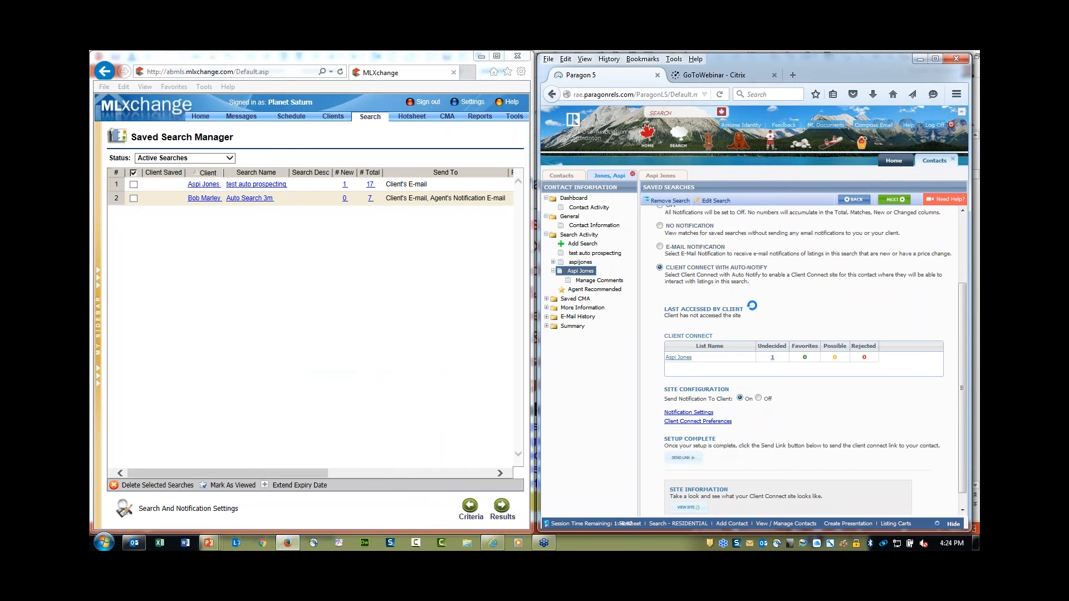
Step: In Paragon, look over the full contacts list and return to the open saved search's criteria
{"action": "left_click", "coordinate": [575, 177]}
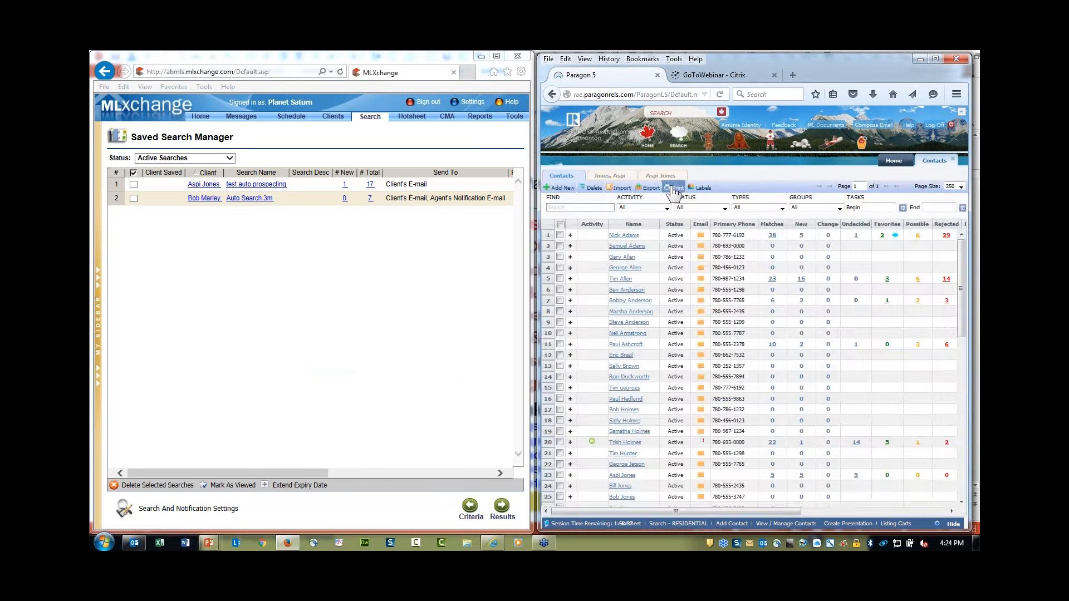
{"action": "left_click", "coordinate": [677, 177]}
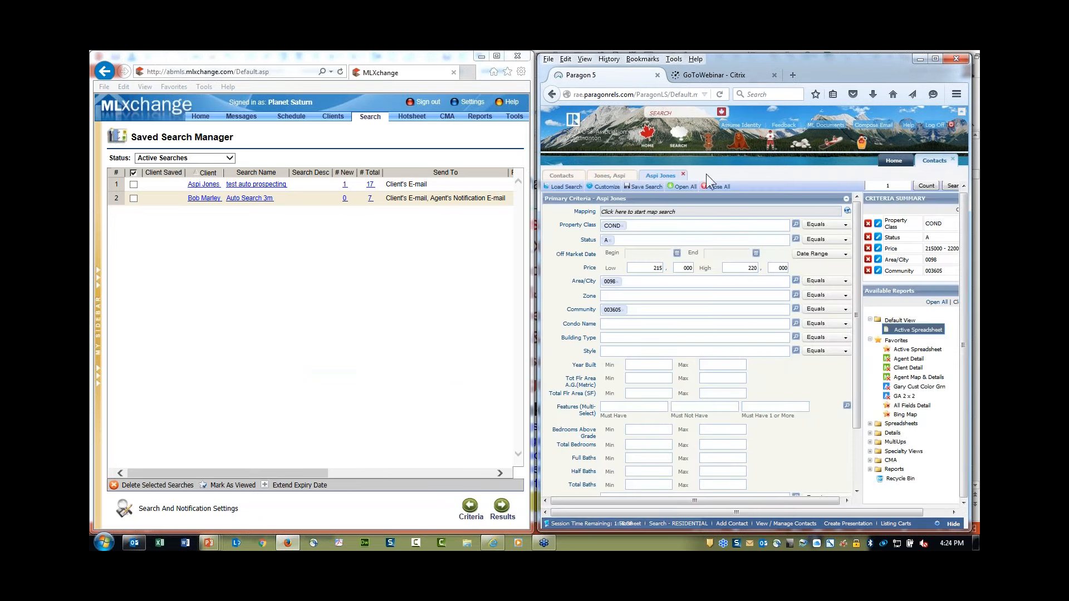
Step: Close the saved search and the client's record in Paragon, and return MLXchange to its home page
{"action": "left_click", "coordinate": [682, 174]}
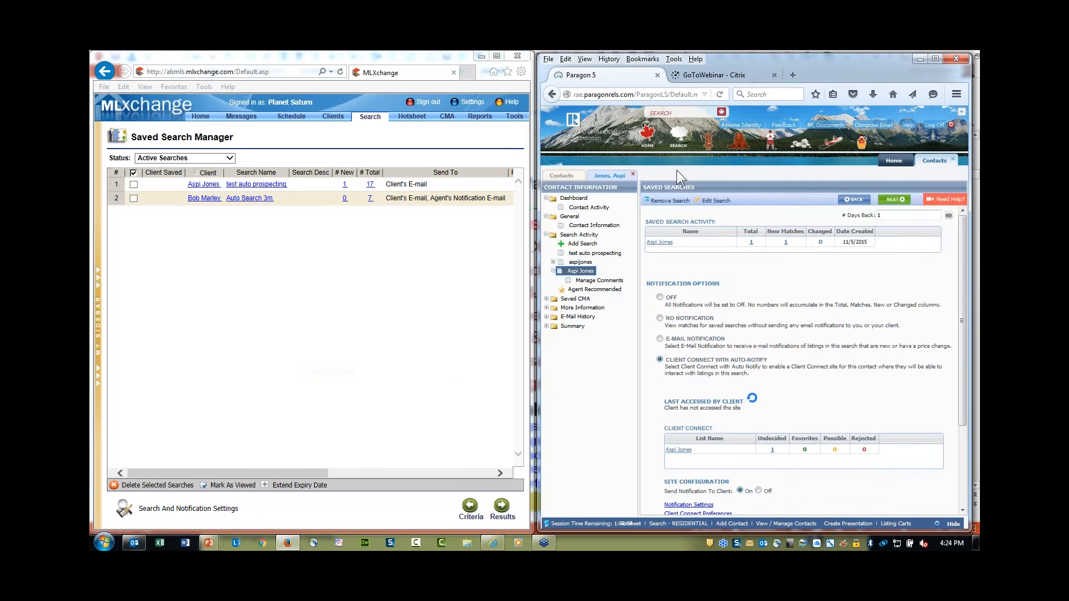
{"action": "left_click", "coordinate": [632, 174]}
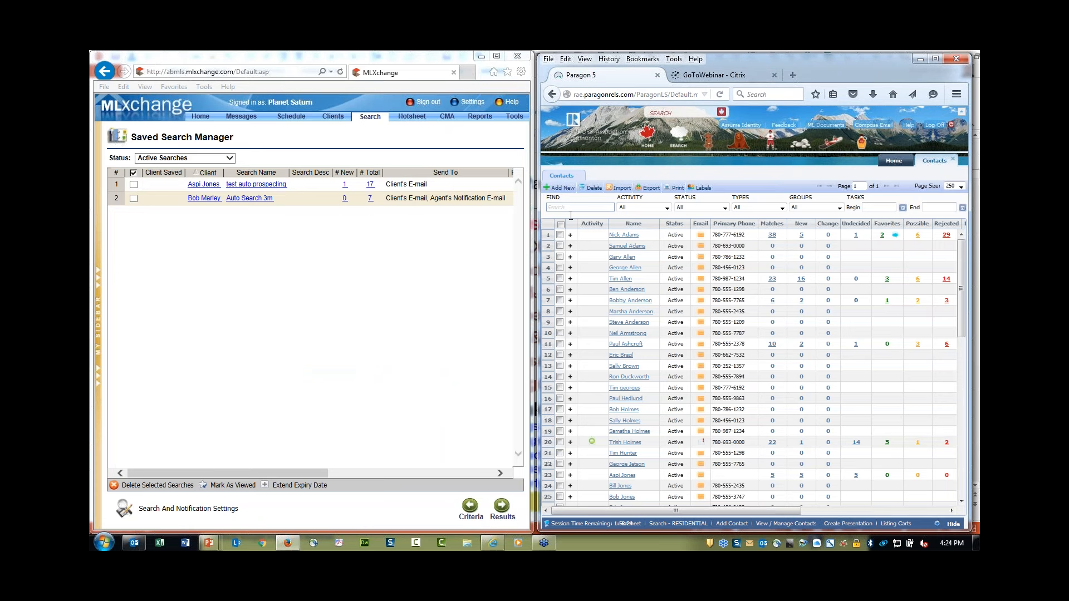
{"action": "left_click", "coordinate": [201, 119]}
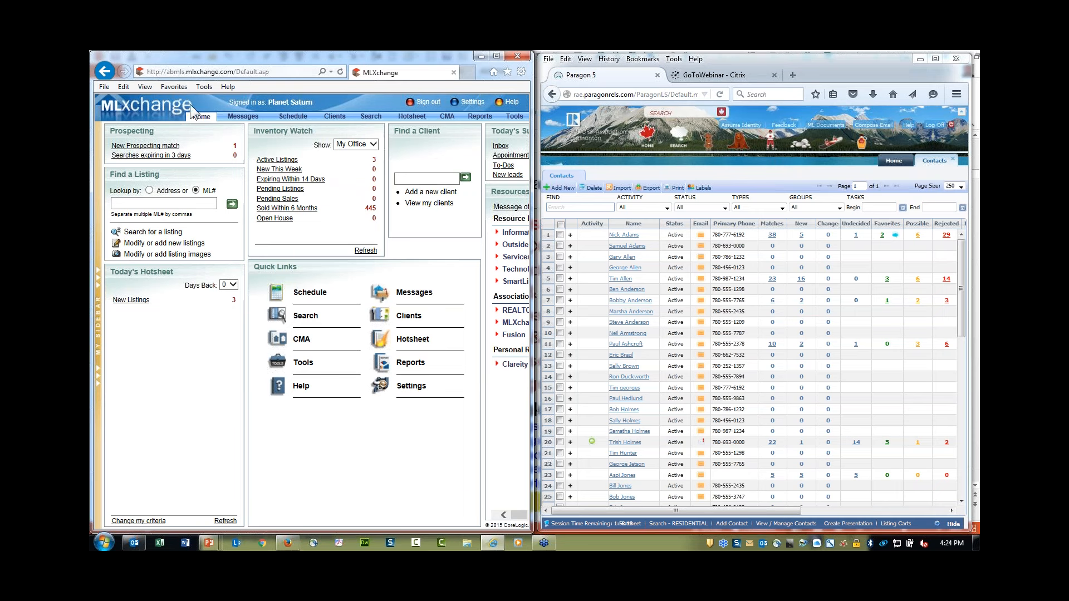
{"action": "left_click", "coordinate": [563, 176]}
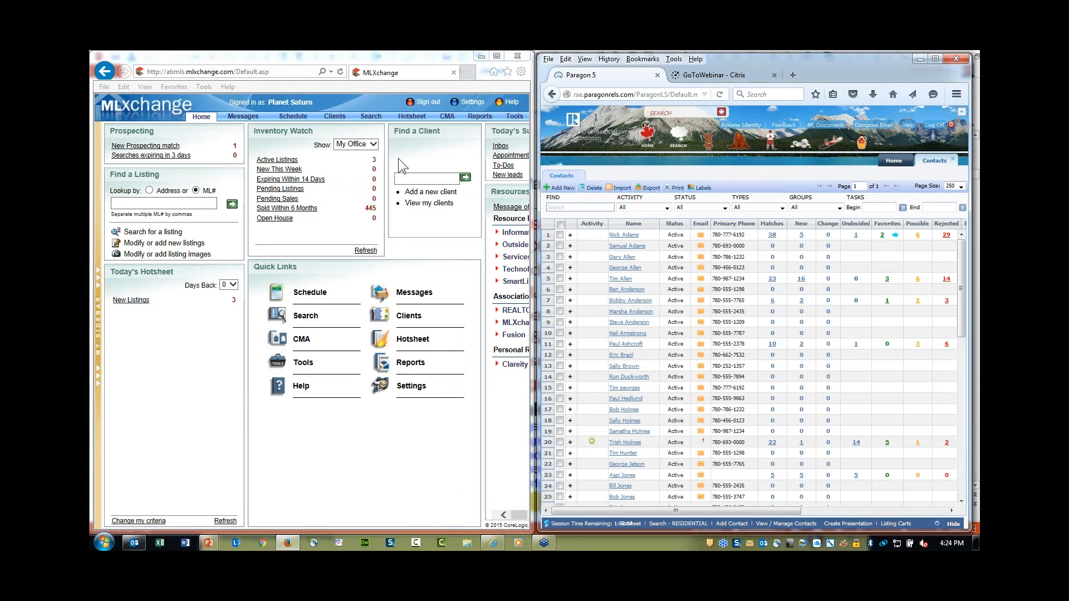
Step: Open the client's record from the Client Manager in MLXchange
{"action": "mouse_move", "coordinate": [342, 119]}
{"action": "key", "text": "ctrl"}
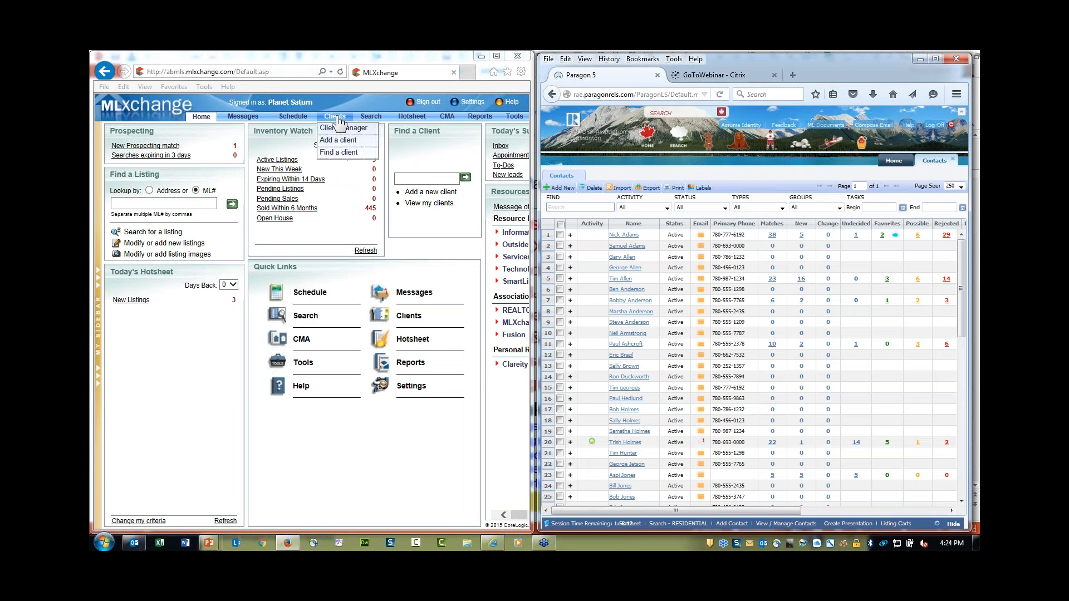
{"action": "left_click", "coordinate": [341, 122]}
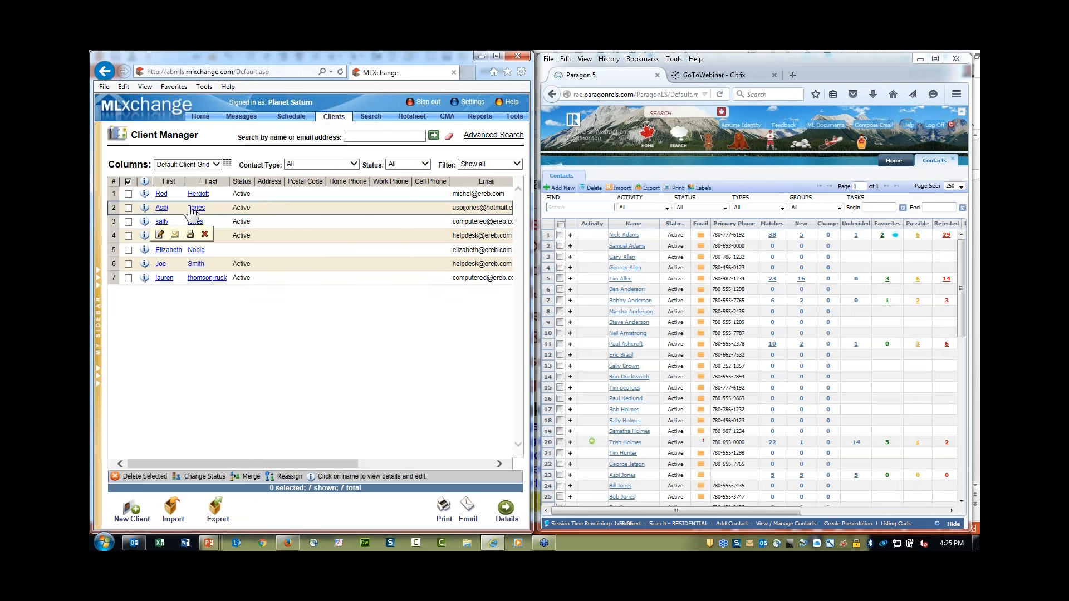
{"action": "left_click", "coordinate": [163, 211]}
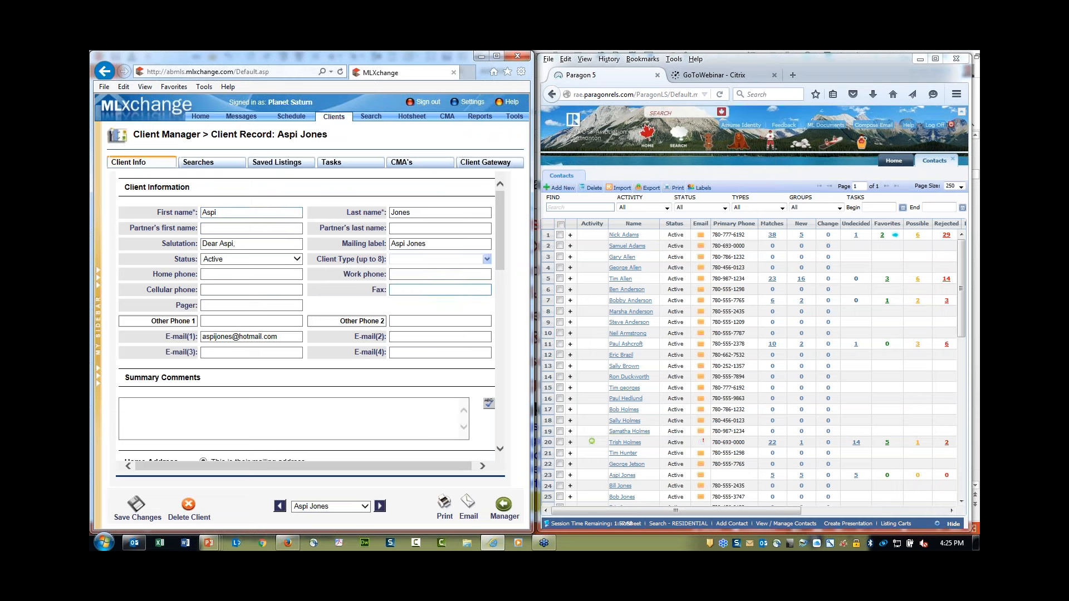
Step: In Paragon, find the matching contact by the client's first name and open the contact record
{"action": "left_click", "coordinate": [771, 140]}
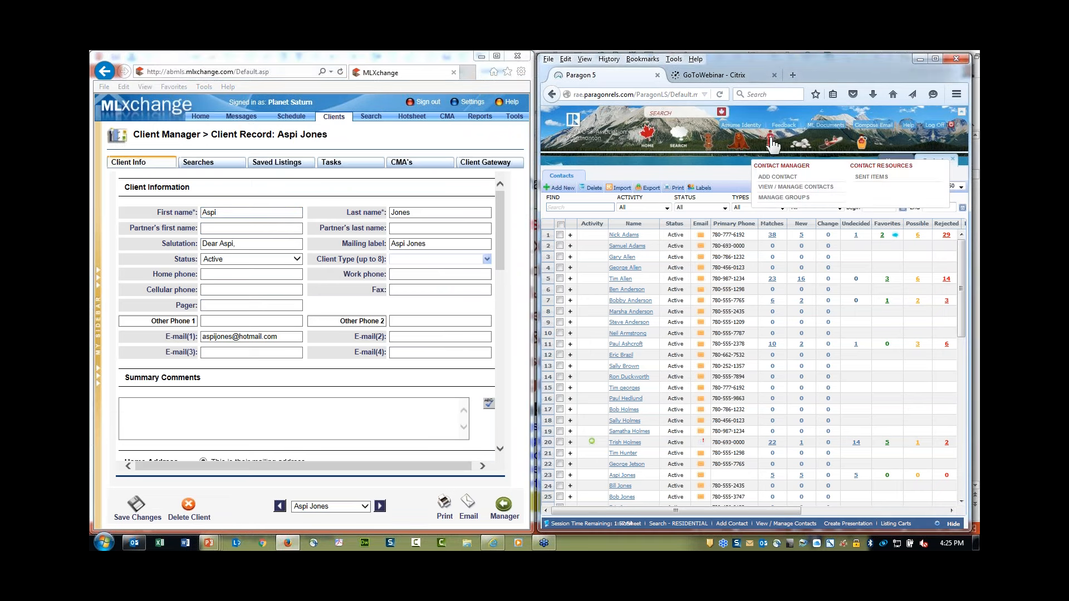
{"action": "left_click", "coordinate": [770, 189]}
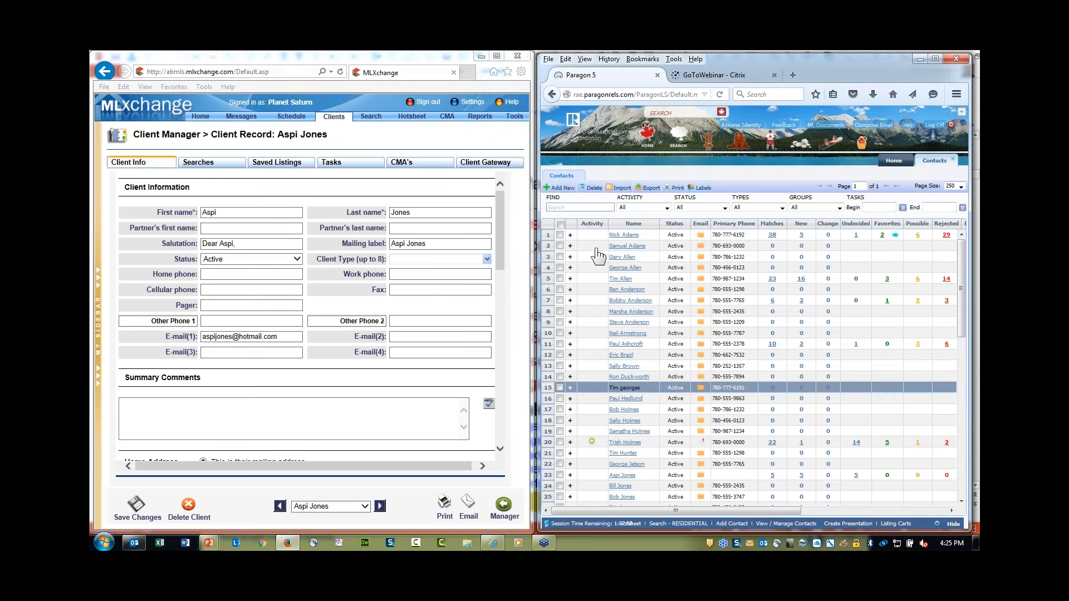
{"action": "left_click", "coordinate": [578, 208]}
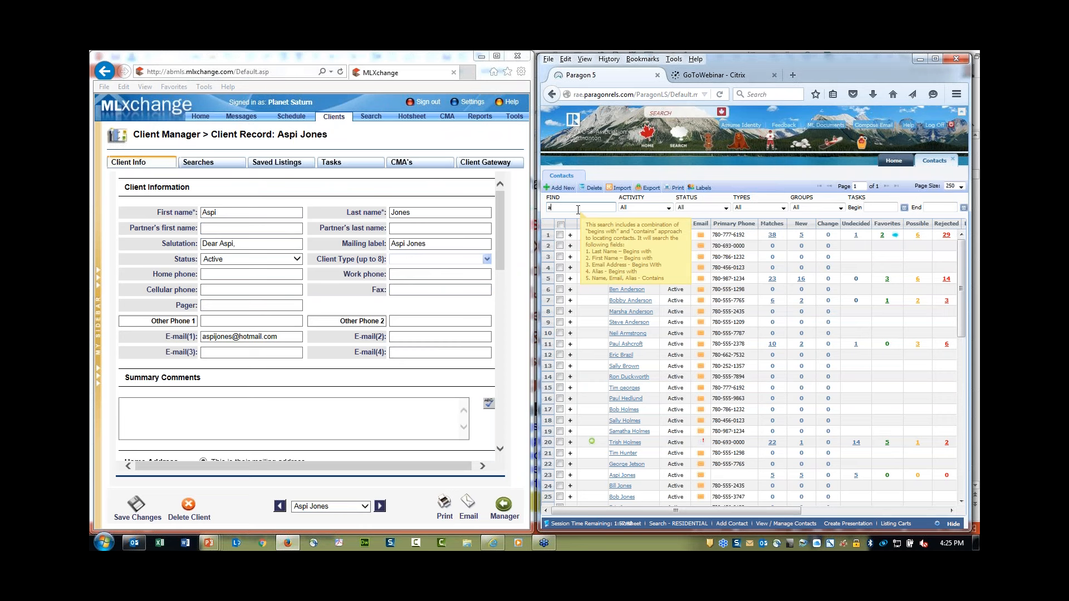
{"action": "type", "text": "aspi"}
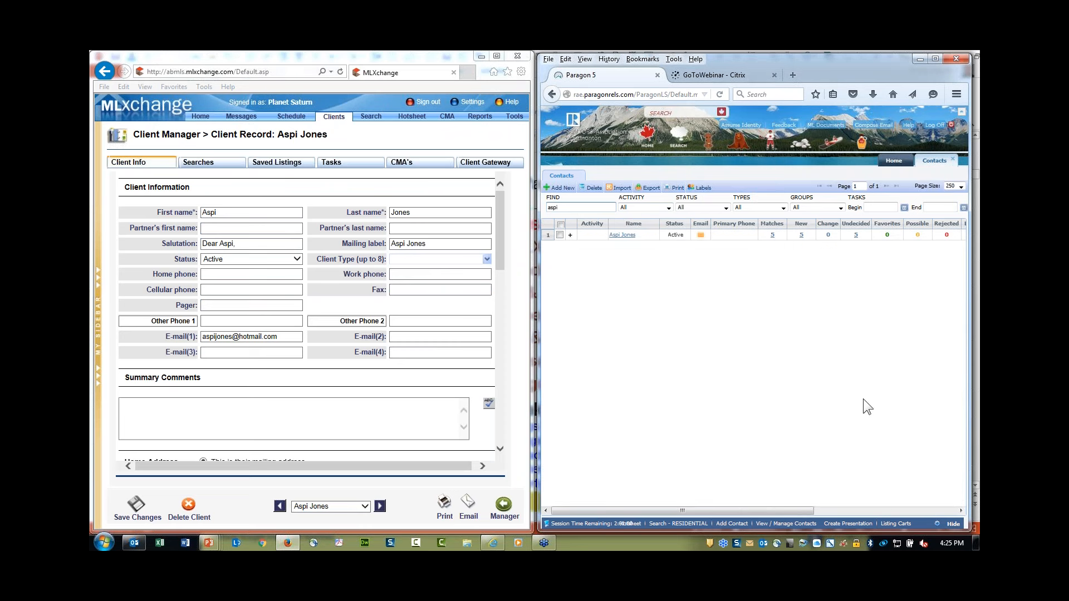
{"action": "left_click", "coordinate": [626, 237]}
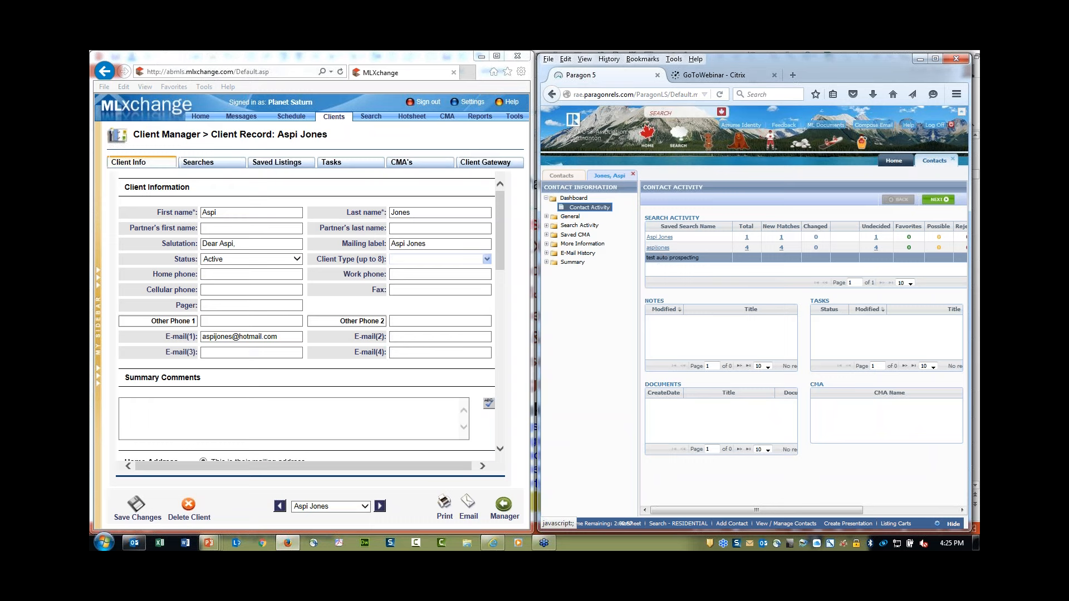
Step: Open the contact information in Paragon and compare its name, e-mail and telephone fields with the MLXchange client record
{"action": "left_click", "coordinate": [941, 202]}
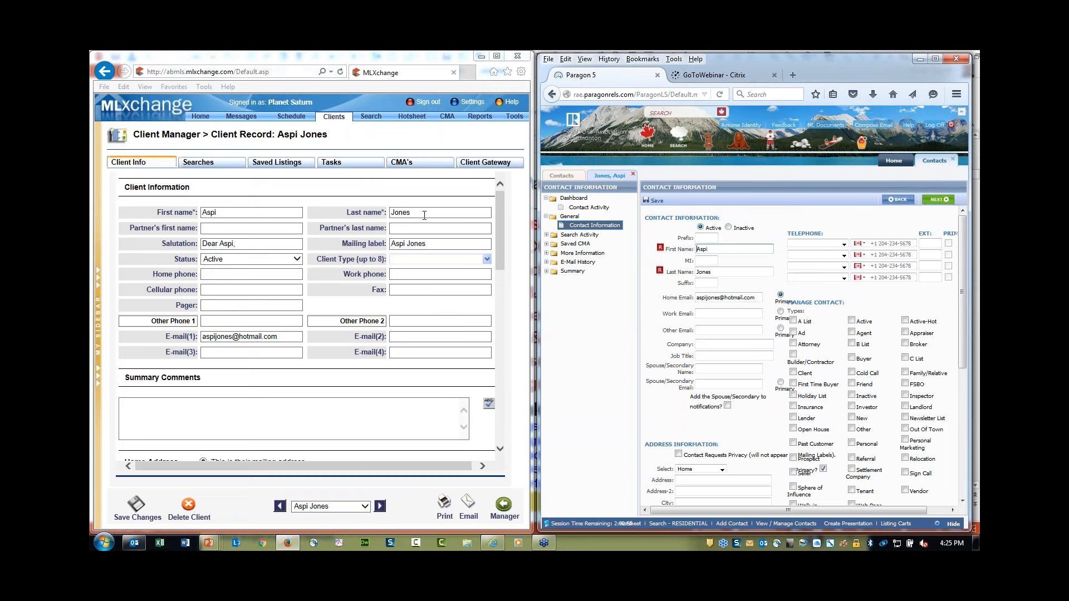
{"action": "left_click", "coordinate": [710, 249]}
{"action": "left_click", "coordinate": [241, 309]}
{"action": "key", "text": "ctrl"}
{"action": "key", "text": "ctrl"}
{"action": "left_click", "coordinate": [751, 299]}
{"action": "key", "text": "ctrl"}
{"action": "left_click_drag", "start_coordinate": [499, 233], "coordinate": [496, 260]}
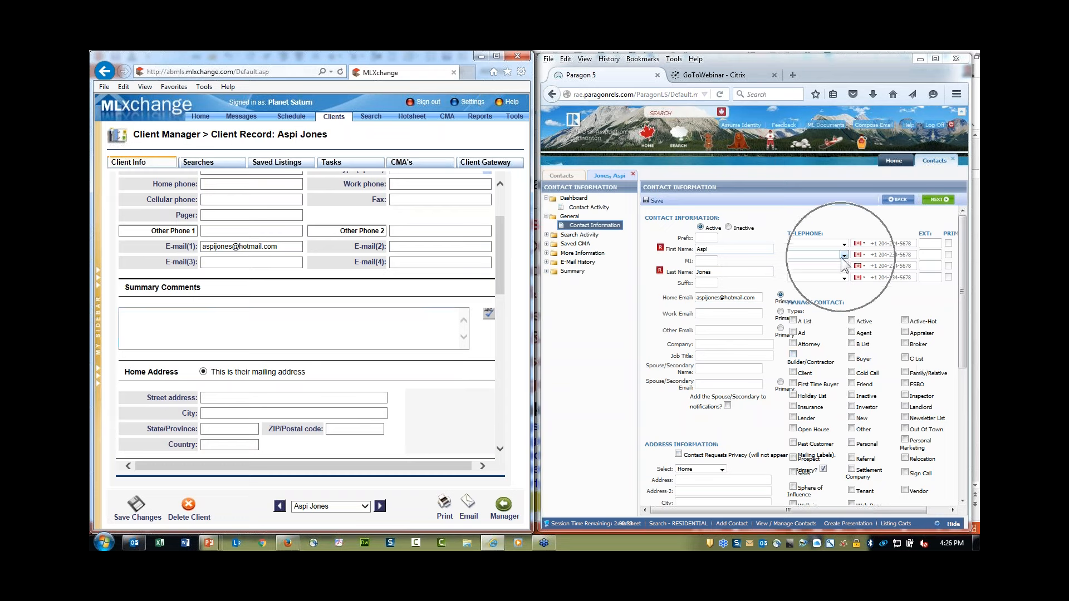
{"action": "key", "text": "ctrl"}
{"action": "key", "text": "ctrl"}
{"action": "key", "text": "ctrl"}
{"action": "key", "text": "ctrl"}
{"action": "key", "text": "ctrl"}
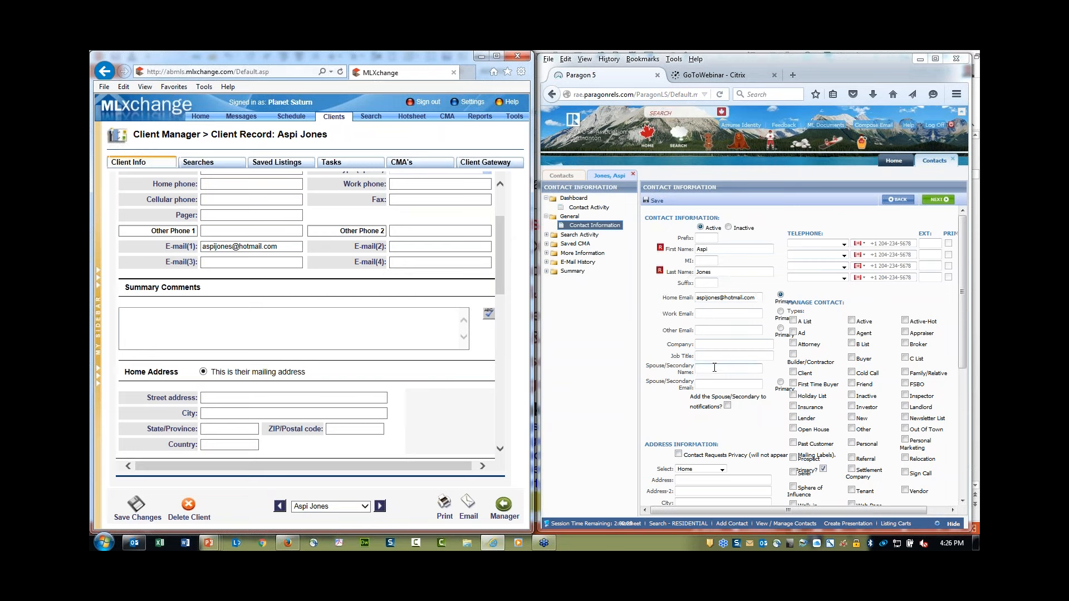
Step: Review the address information and the available address types for the contact in Paragon
{"action": "left_click_drag", "start_coordinate": [966, 311], "coordinate": [967, 352]}
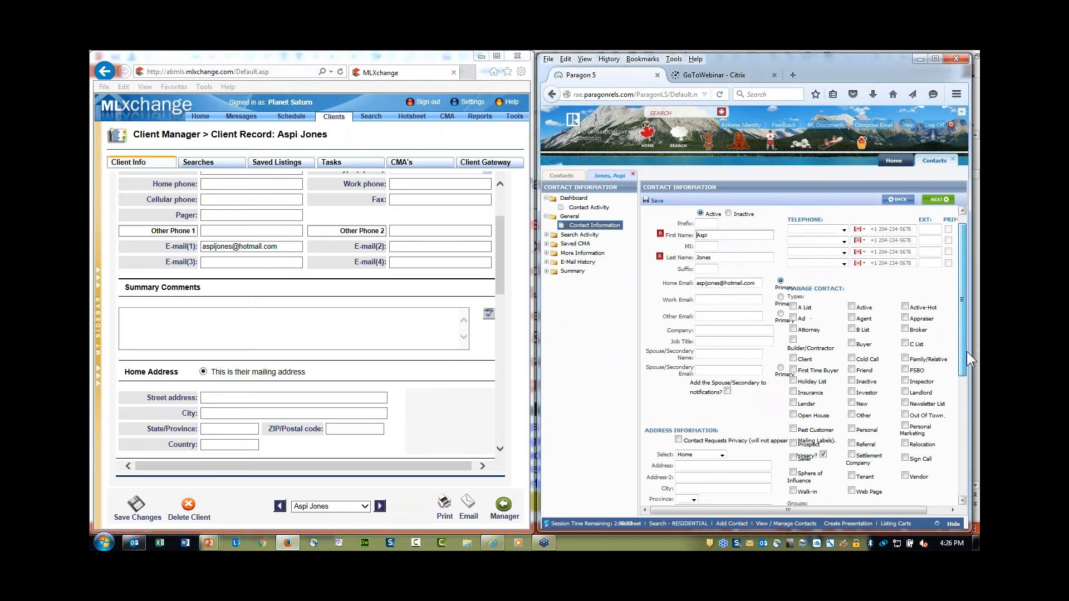
{"action": "scroll", "coordinate": [966, 351], "scroll_direction": "down", "scroll_amount": 5}
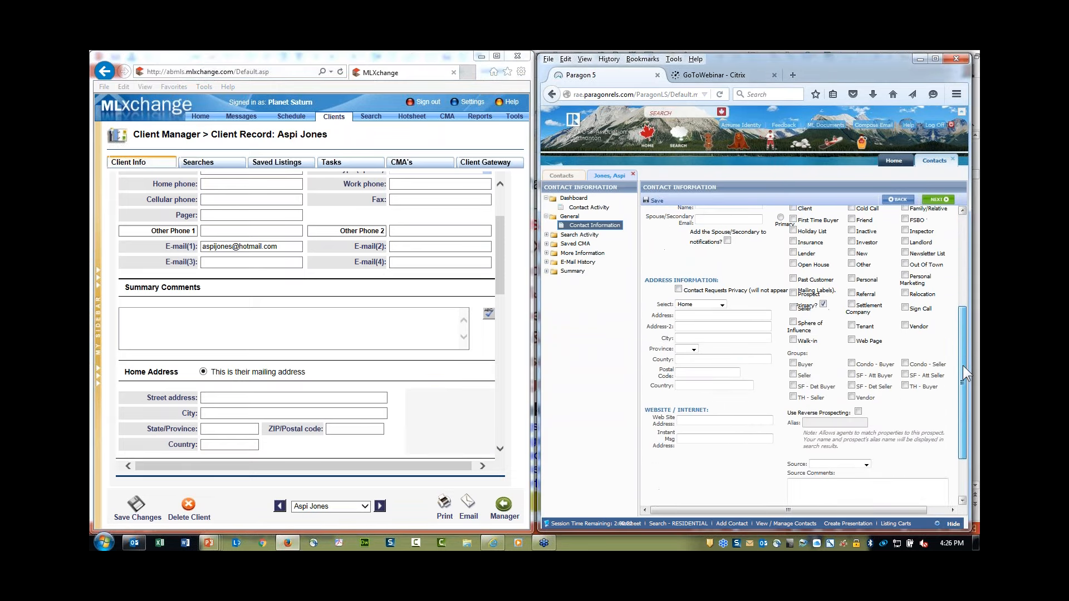
{"action": "left_click", "coordinate": [722, 306]}
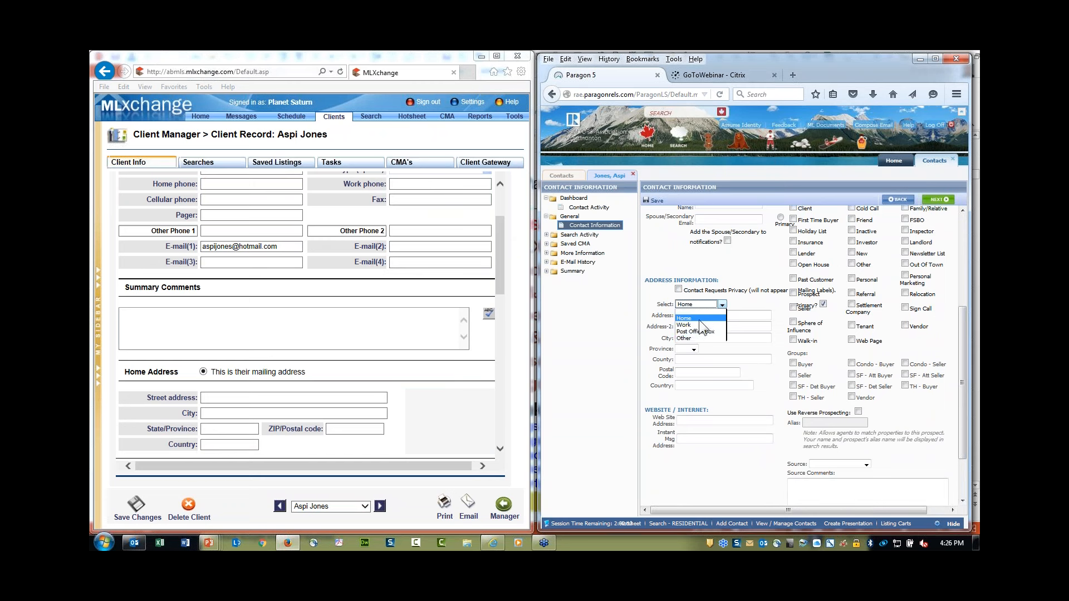
{"action": "left_click", "coordinate": [615, 326]}
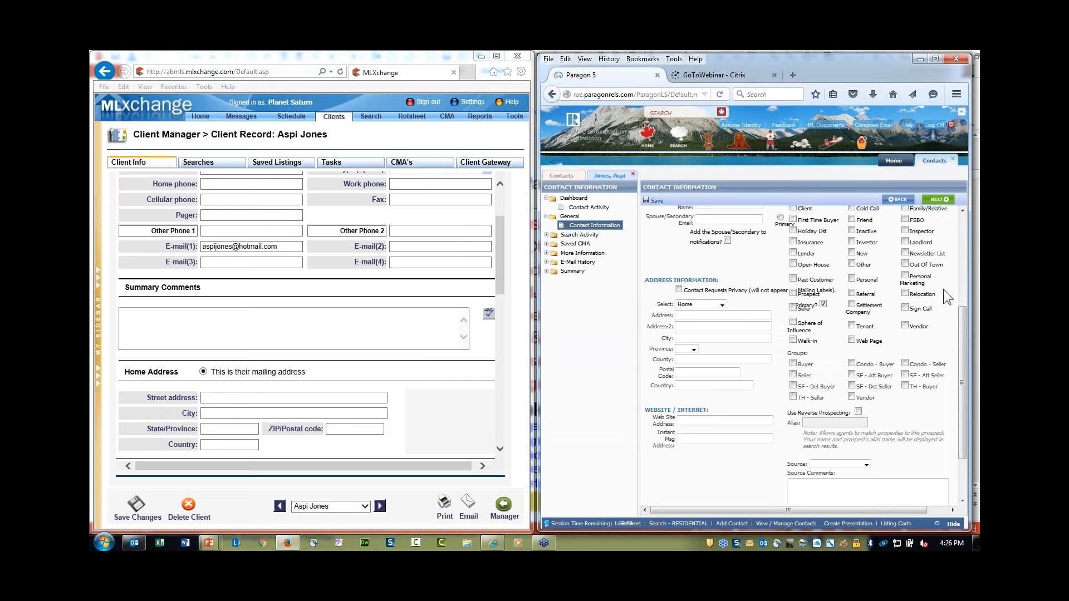
{"action": "left_click_drag", "start_coordinate": [962, 422], "coordinate": [967, 279]}
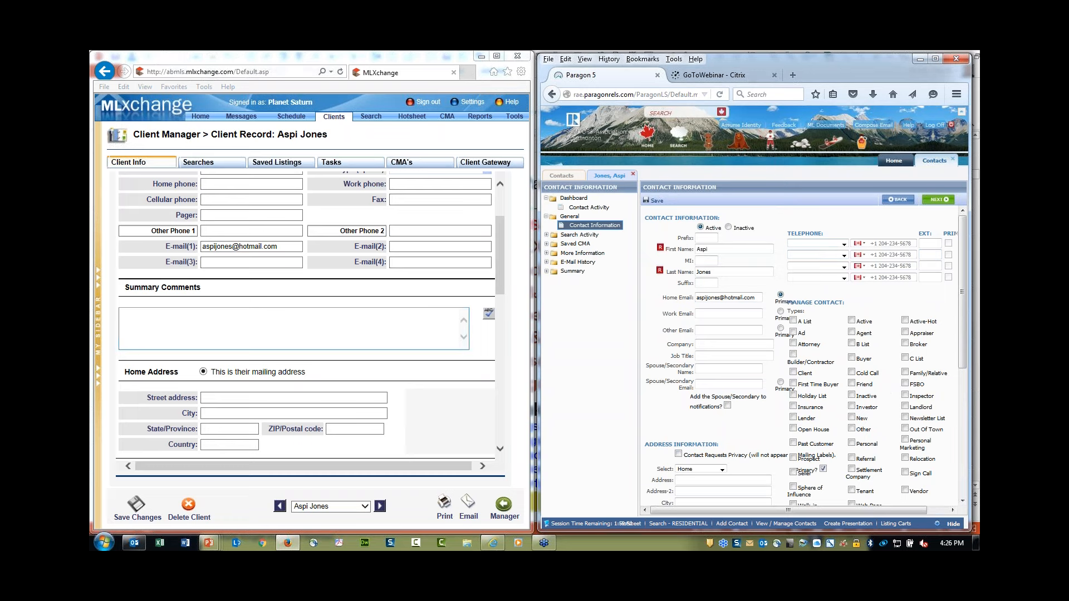
Step: Open the Saved Search Manager in MLXchange, widening the window to reach it and restoring its width
{"action": "mouse_move", "coordinate": [362, 119]}
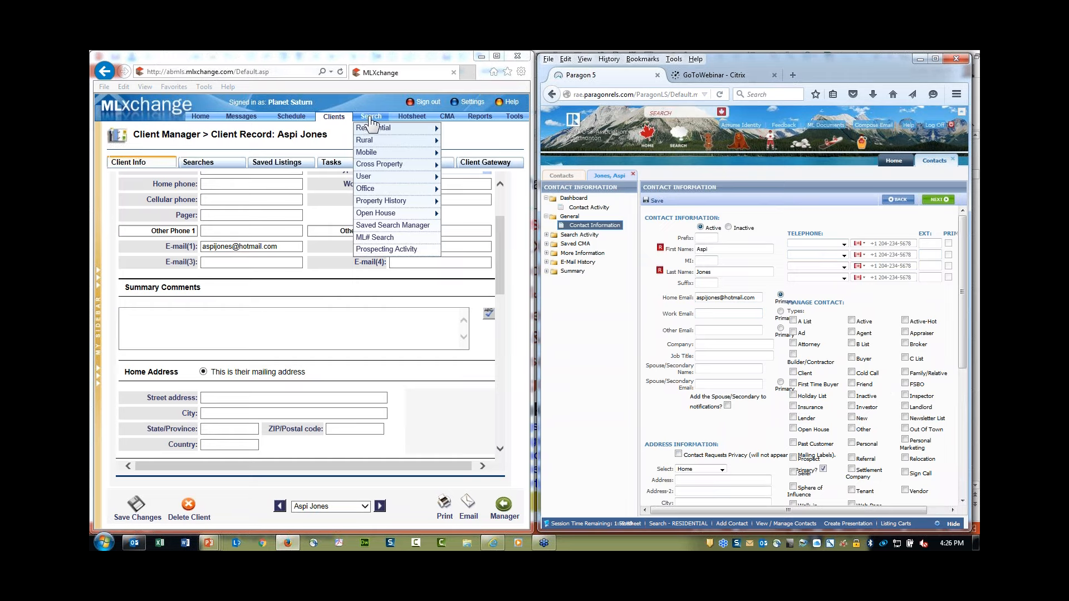
{"action": "left_click", "coordinate": [371, 119]}
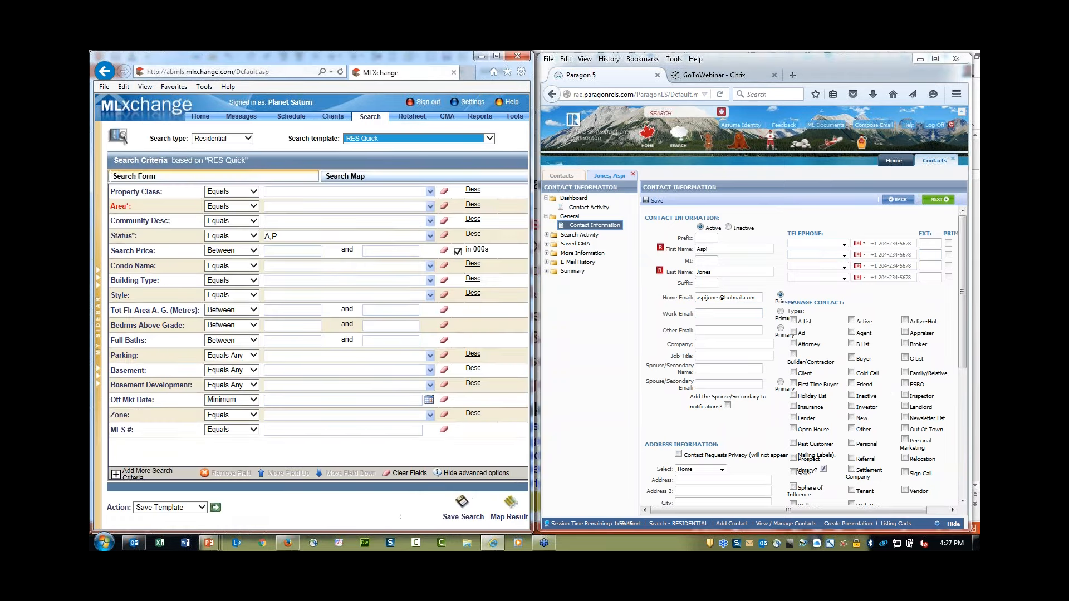
{"action": "left_click_drag", "start_coordinate": [532, 281], "coordinate": [601, 262]}
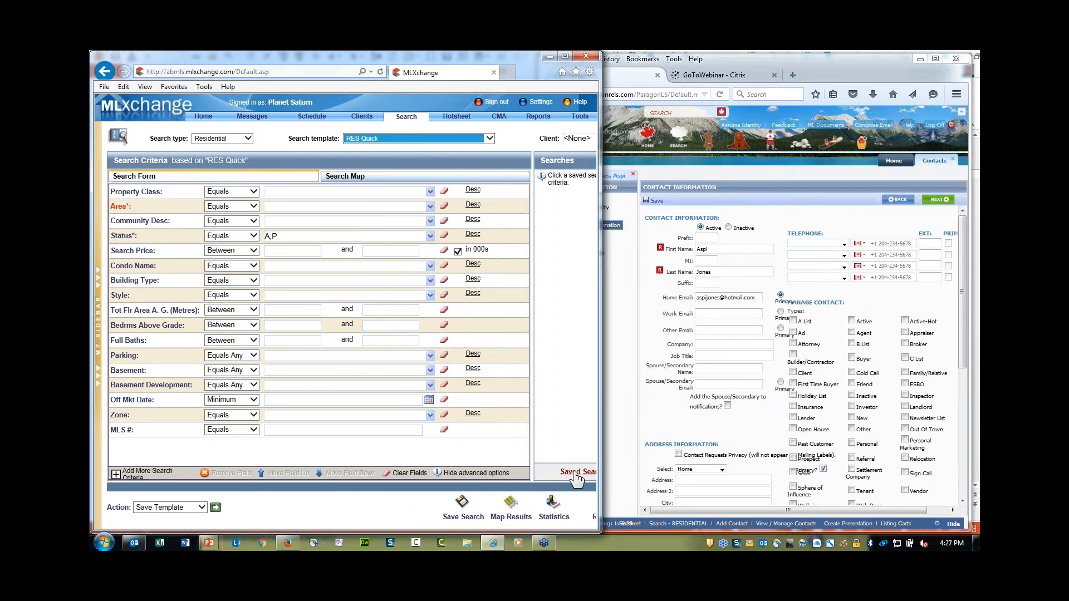
{"action": "left_click", "coordinate": [575, 472]}
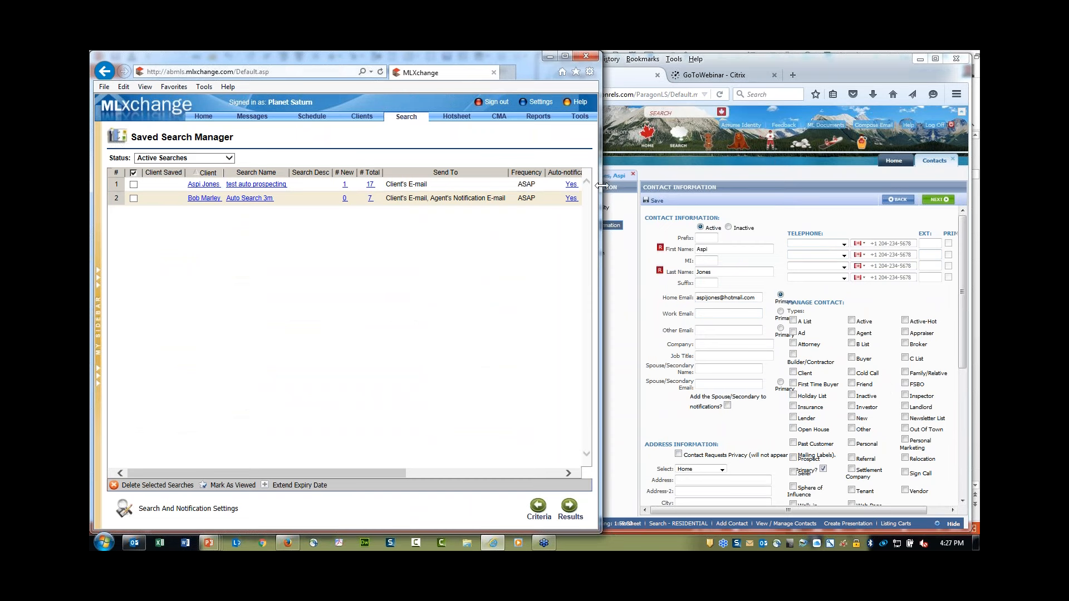
{"action": "left_click_drag", "start_coordinate": [601, 185], "coordinate": [536, 196]}
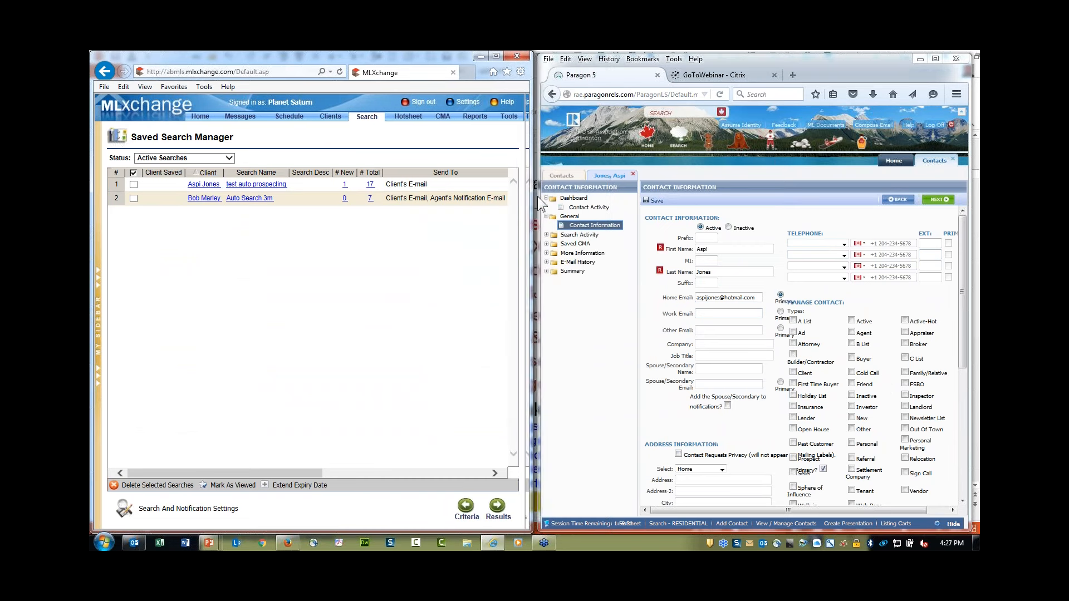
Step: Save the contact in Paragon and compare its "test auto prospecting" search criteria with the same saved search in MLXchange
{"action": "left_click", "coordinate": [571, 235]}
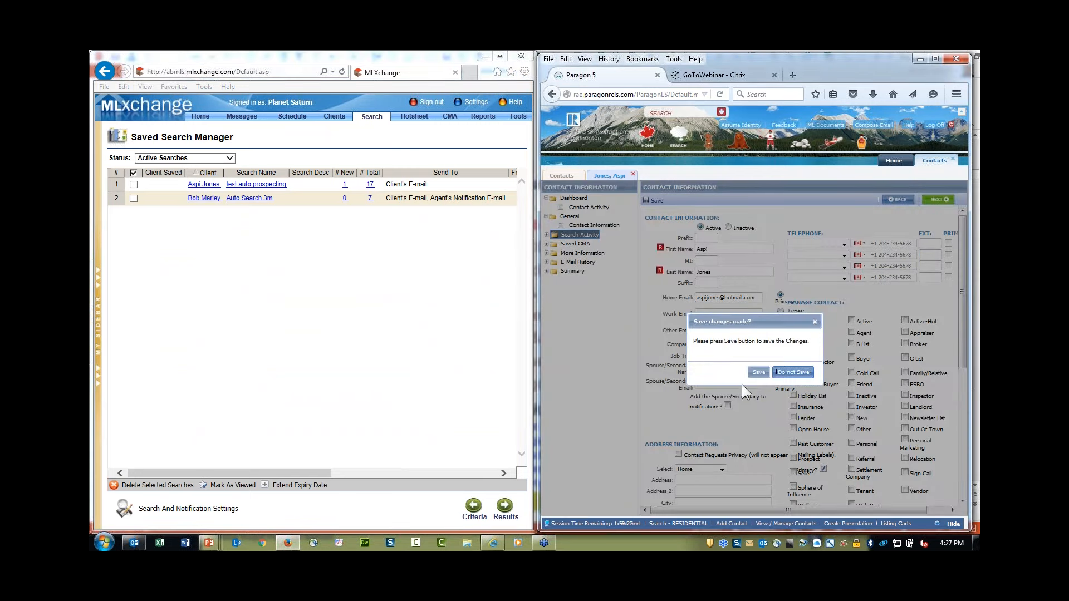
{"action": "left_click", "coordinate": [757, 373]}
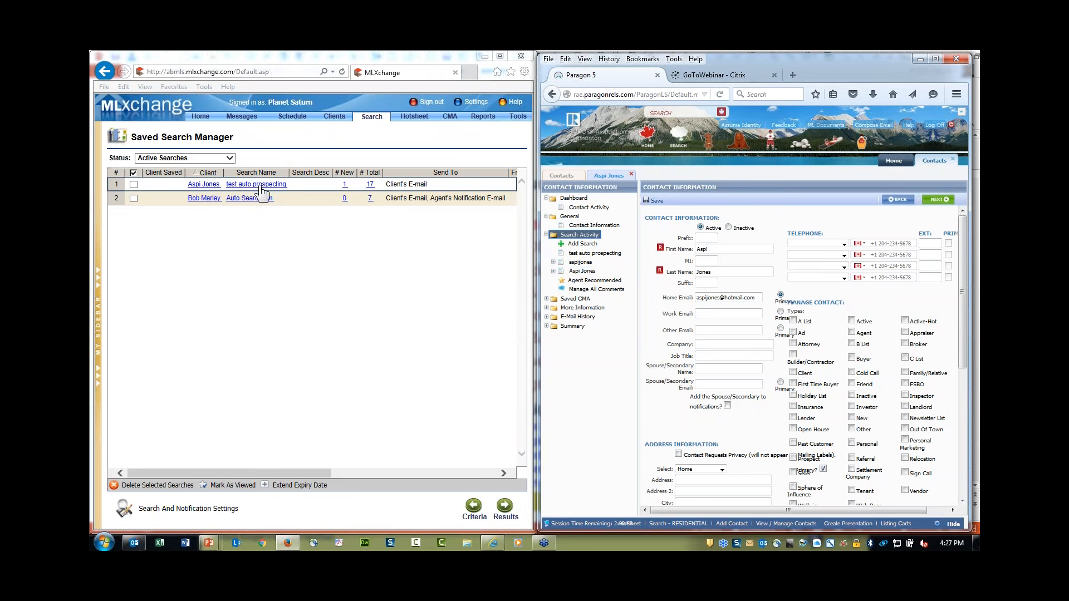
{"action": "left_click", "coordinate": [585, 254]}
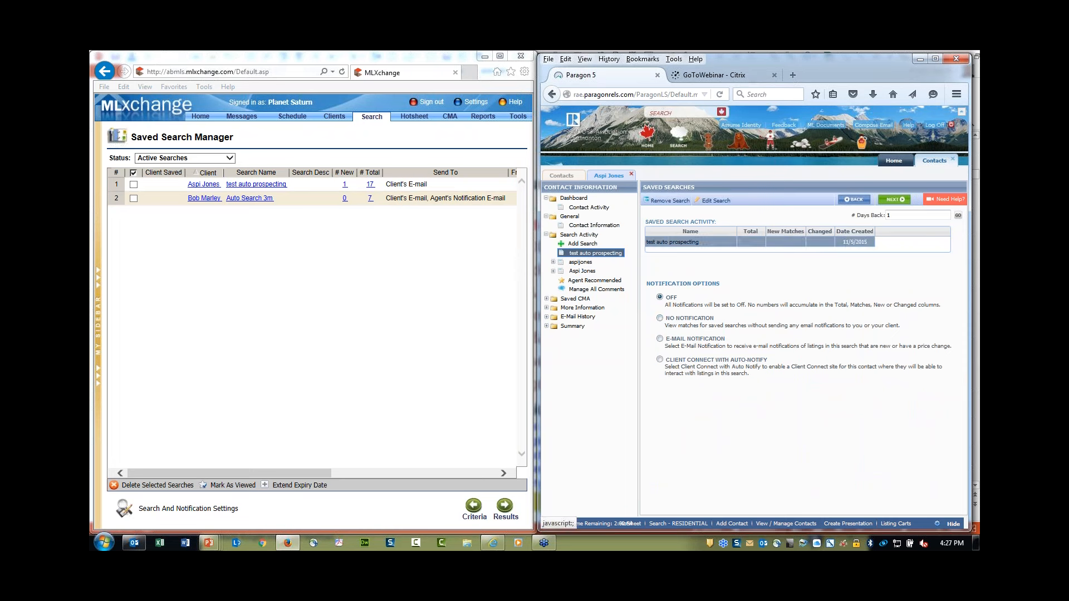
{"action": "left_click", "coordinate": [655, 241]}
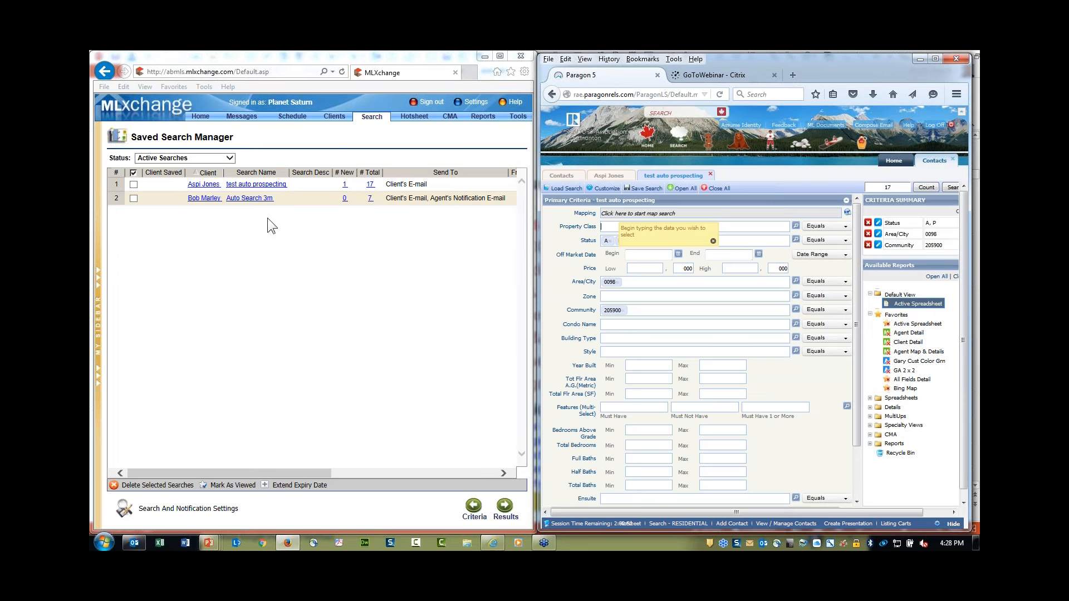
{"action": "left_click", "coordinate": [250, 186]}
{"action": "left_click", "coordinate": [250, 188]}
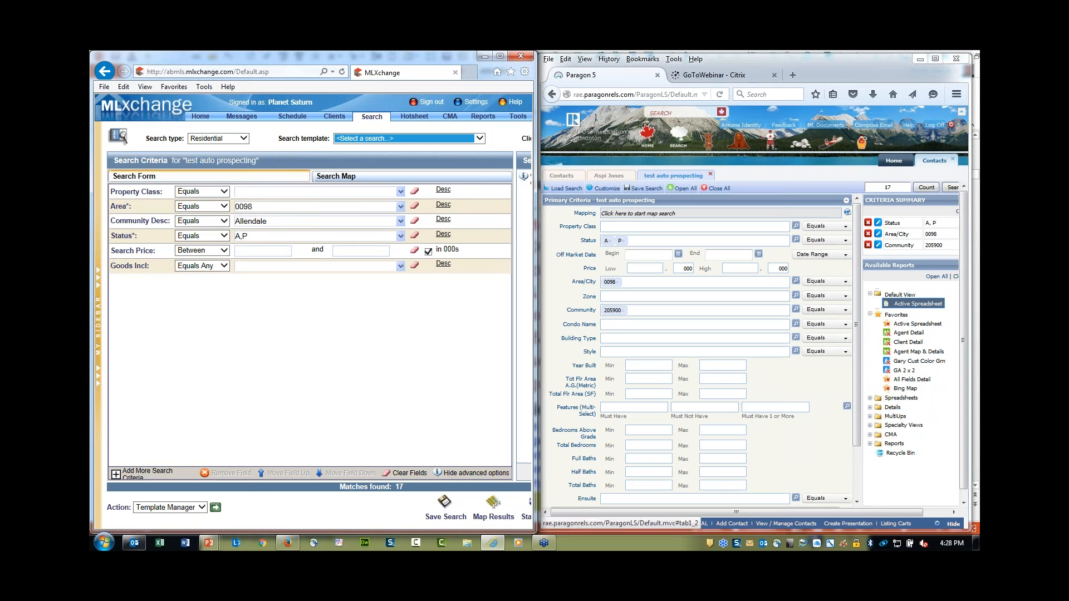
Step: Set the notification option of the contact's "test auto prospecting" search in Paragon to Client Connect with Auto-Notify
{"action": "left_click", "coordinate": [608, 176]}
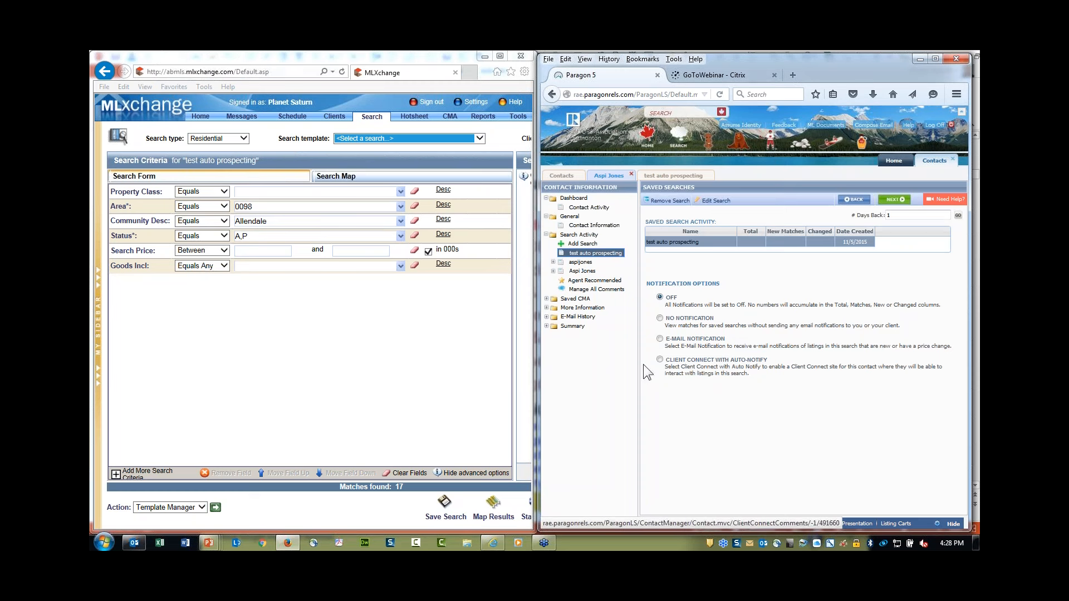
{"action": "left_click", "coordinate": [661, 361]}
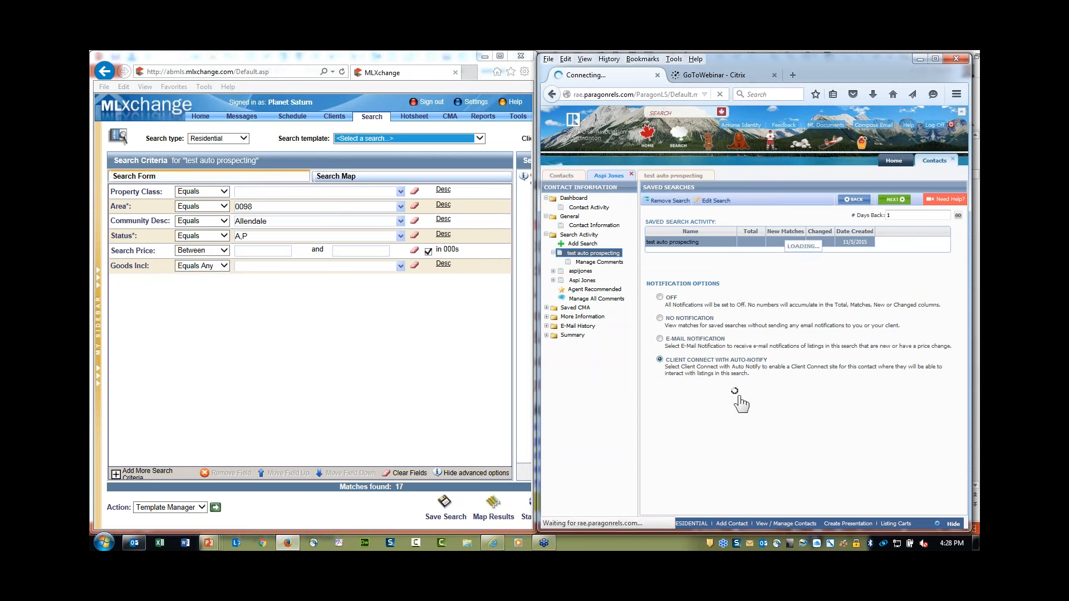
{"action": "scroll", "coordinate": [740, 408], "scroll_direction": "down", "scroll_amount": 4}
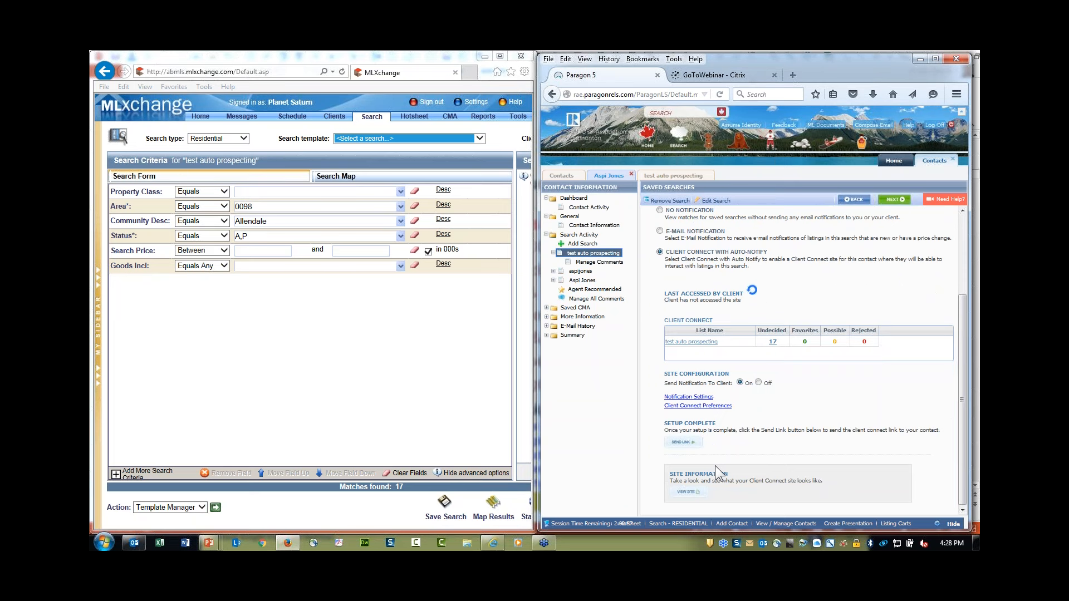
Step: Open the Client Connect notification settings in Paragon and schedule client notifications as recurring daily, every 1 day, at a chosen notify time
{"action": "left_click", "coordinate": [689, 397]}
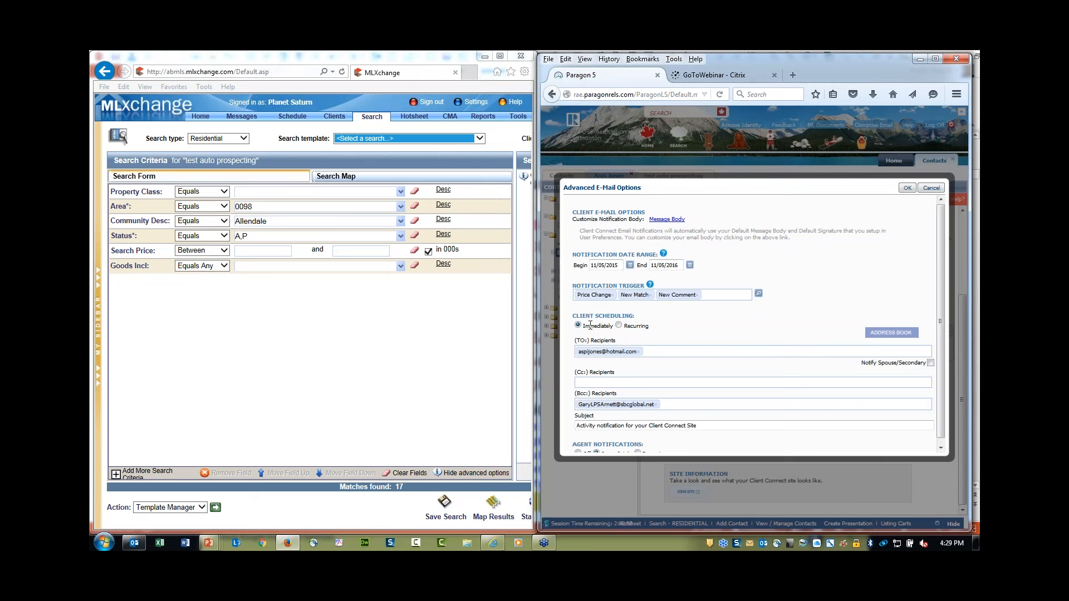
{"action": "left_click", "coordinate": [618, 326]}
{"action": "left_click", "coordinate": [671, 326]}
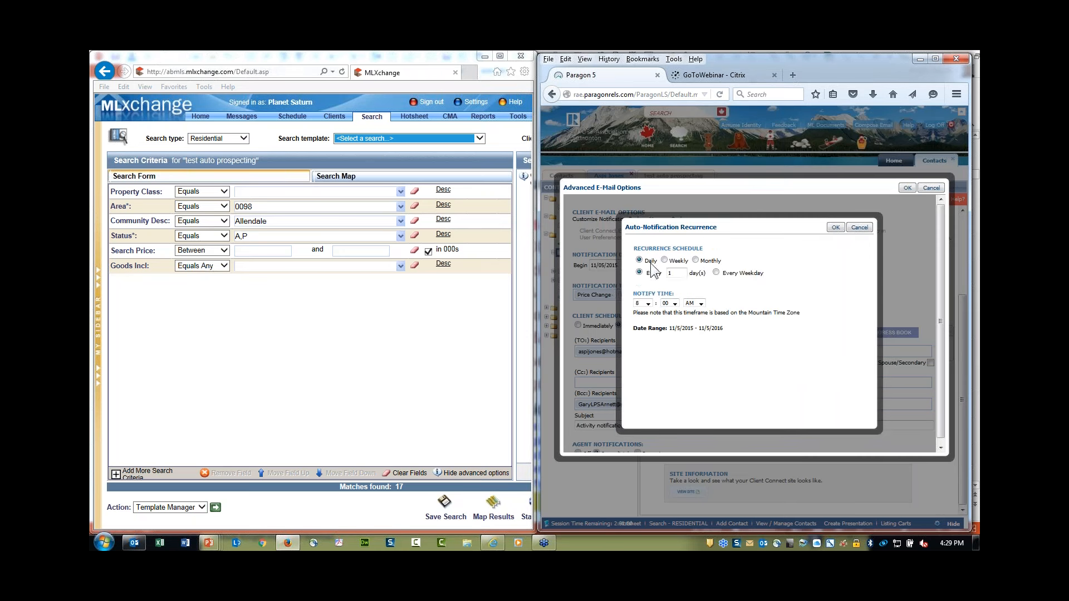
{"action": "left_click", "coordinate": [697, 304]}
{"action": "left_click", "coordinate": [702, 318]}
{"action": "left_click", "coordinate": [648, 304]}
{"action": "left_click", "coordinate": [642, 383]}
{"action": "left_click", "coordinate": [834, 226]}
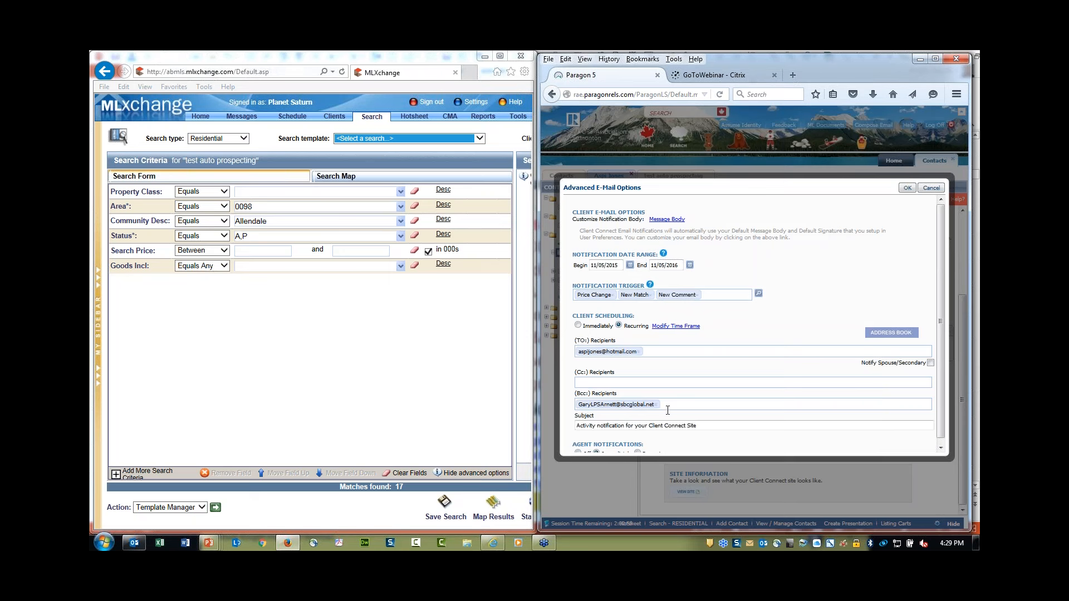
Step: Set agent notifications to recur daily at 8:00 AM, accept the e-mail options, and open the Client Connect link e-mail to the contact
{"action": "scroll", "coordinate": [663, 434], "scroll_direction": "down", "scroll_amount": 1}
{"action": "left_click", "coordinate": [638, 449]}
{"action": "left_click", "coordinate": [702, 449]}
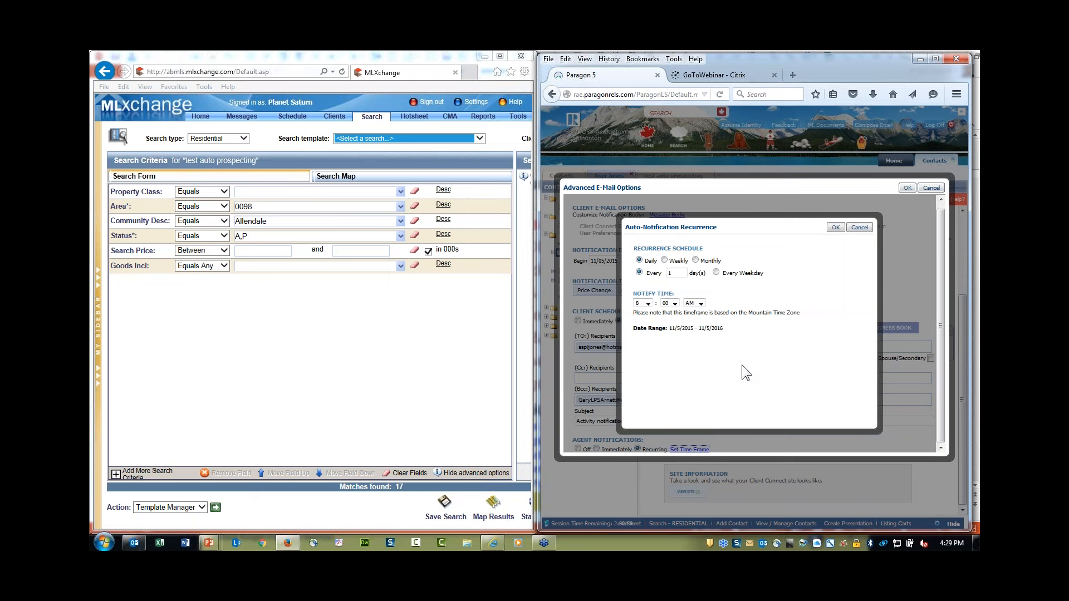
{"action": "left_click", "coordinate": [835, 228]}
{"action": "left_click", "coordinate": [908, 188]}
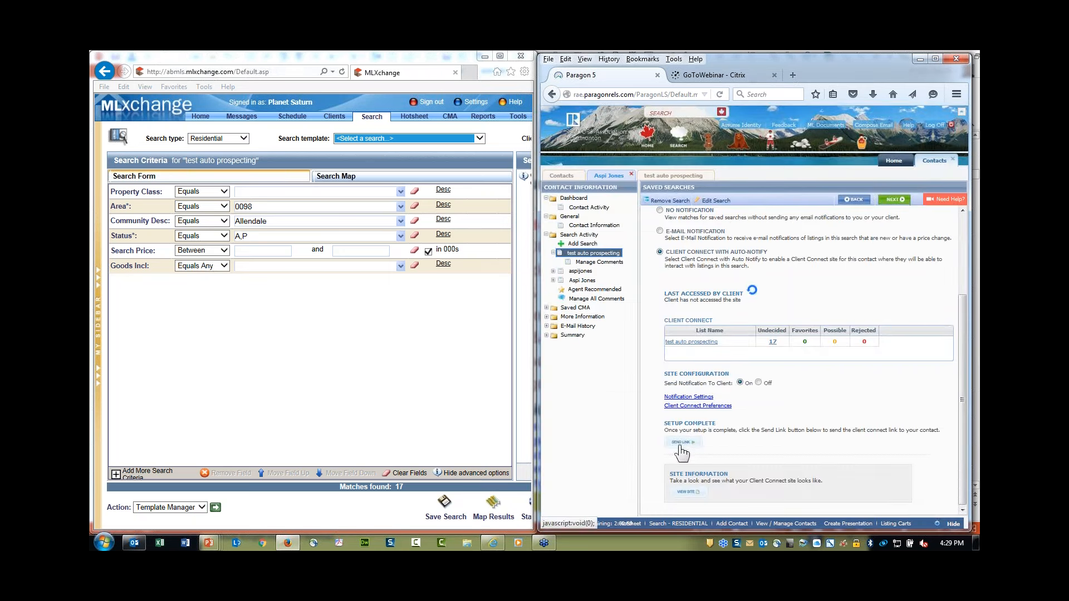
{"action": "left_click", "coordinate": [681, 442]}
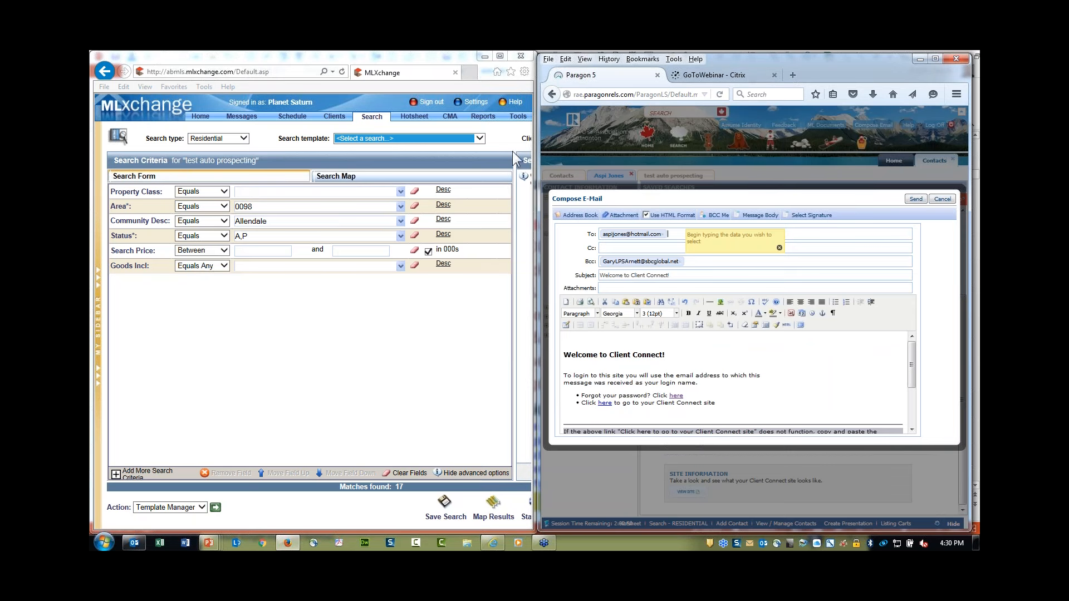
Step: Deactivate the "test auto prospecting" saved search in MLXchange and save the change to the current search
{"action": "mouse_move", "coordinate": [535, 300]}
{"action": "left_mouse_down"}
{"action": "mouse_move", "coordinate": [579, 295]}
{"action": "mouse_move", "coordinate": [535, 297]}
{"action": "left_mouse_up"}
{"action": "left_click", "coordinate": [446, 518]}
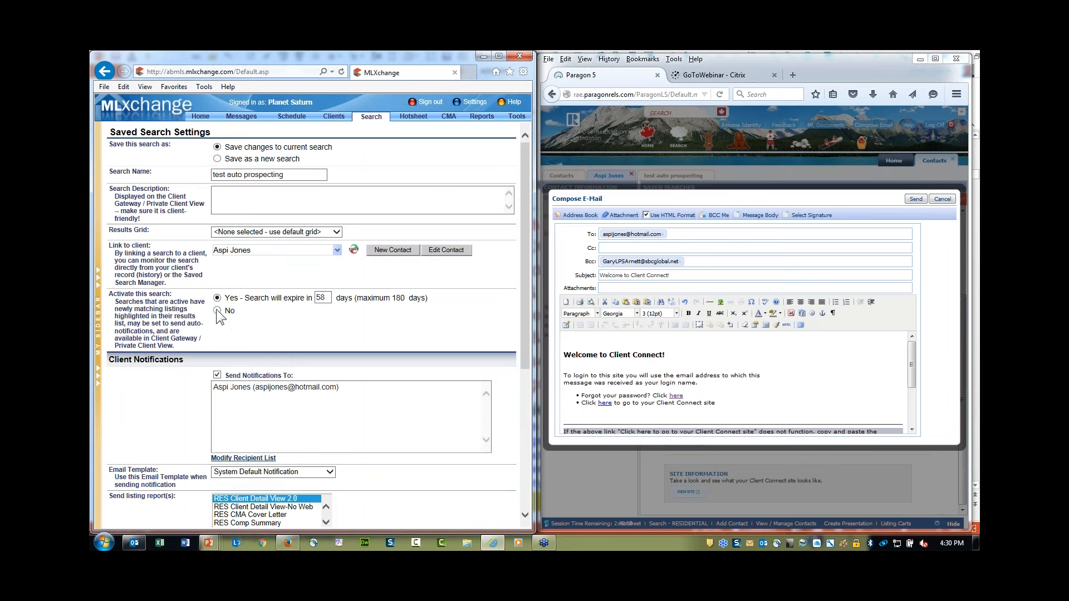
{"action": "left_click", "coordinate": [218, 311]}
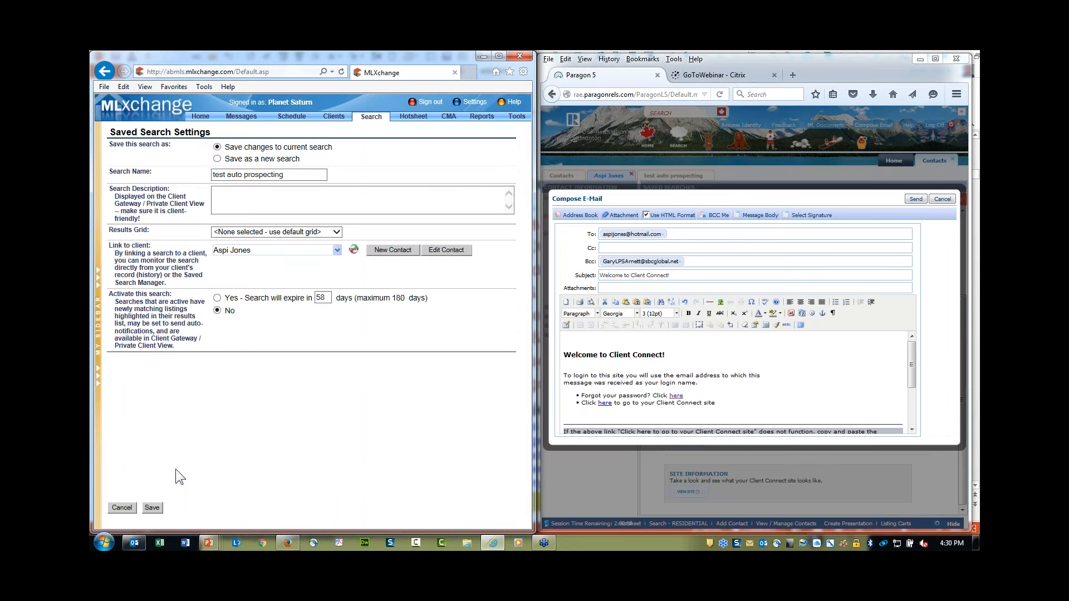
{"action": "left_click", "coordinate": [161, 508]}
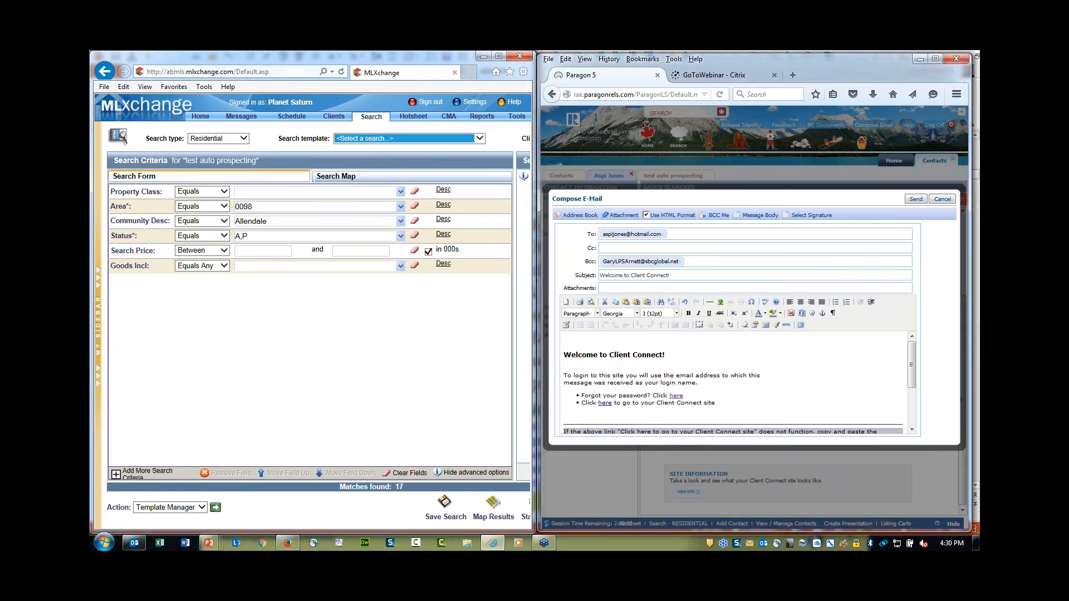
Step: Open the Saved Search Manager in MLXchange to check the active searches, and fit the MLXchange and Paragon windows side by side
{"action": "left_click_drag", "start_coordinate": [546, 431], "coordinate": [575, 456]}
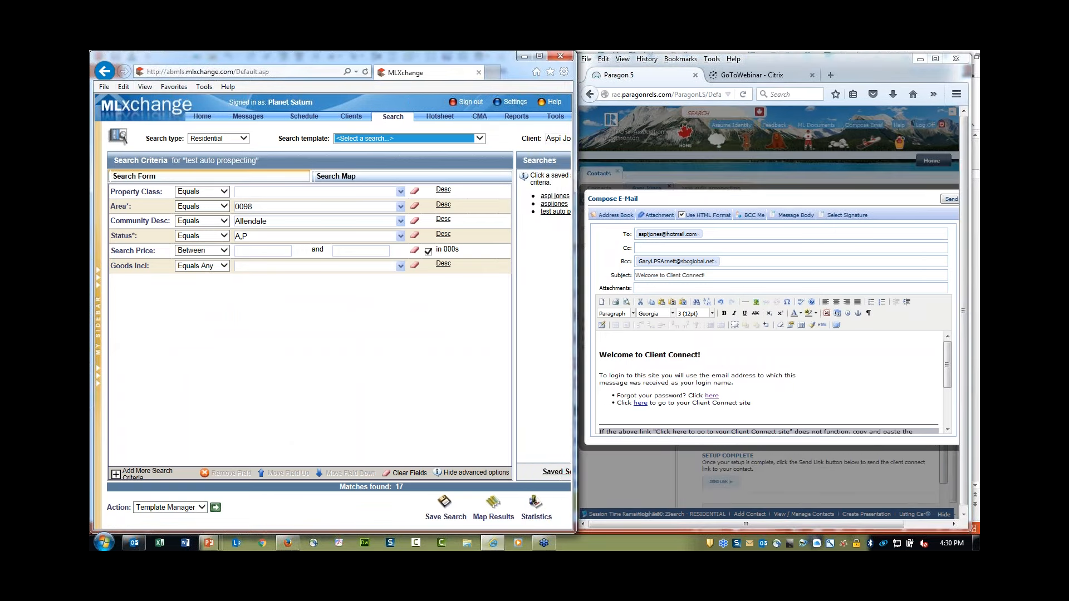
{"action": "left_click", "coordinate": [551, 472]}
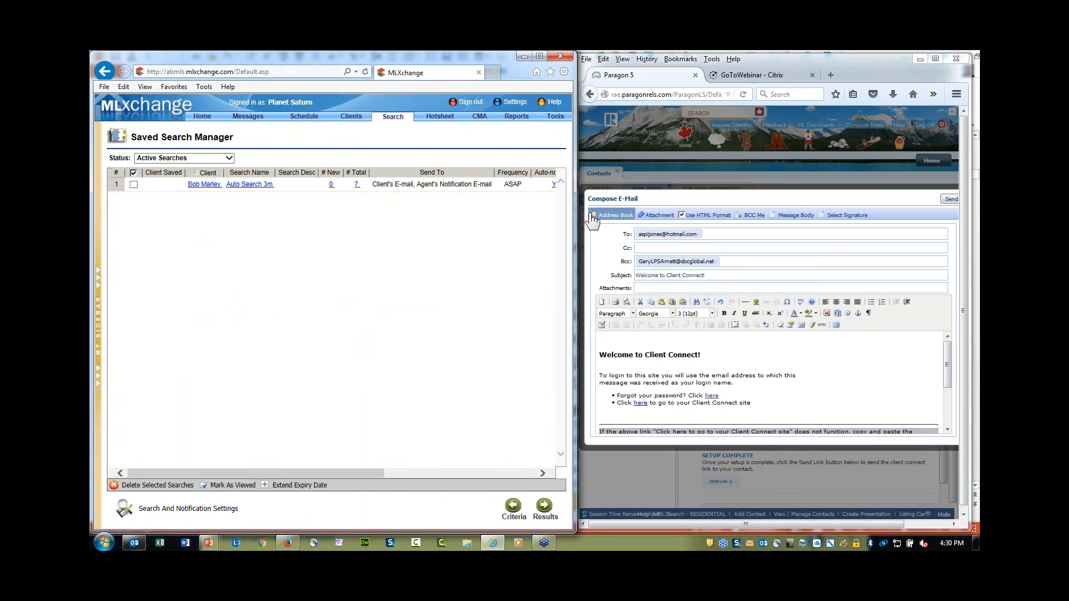
{"action": "left_click_drag", "start_coordinate": [573, 218], "coordinate": [550, 220]}
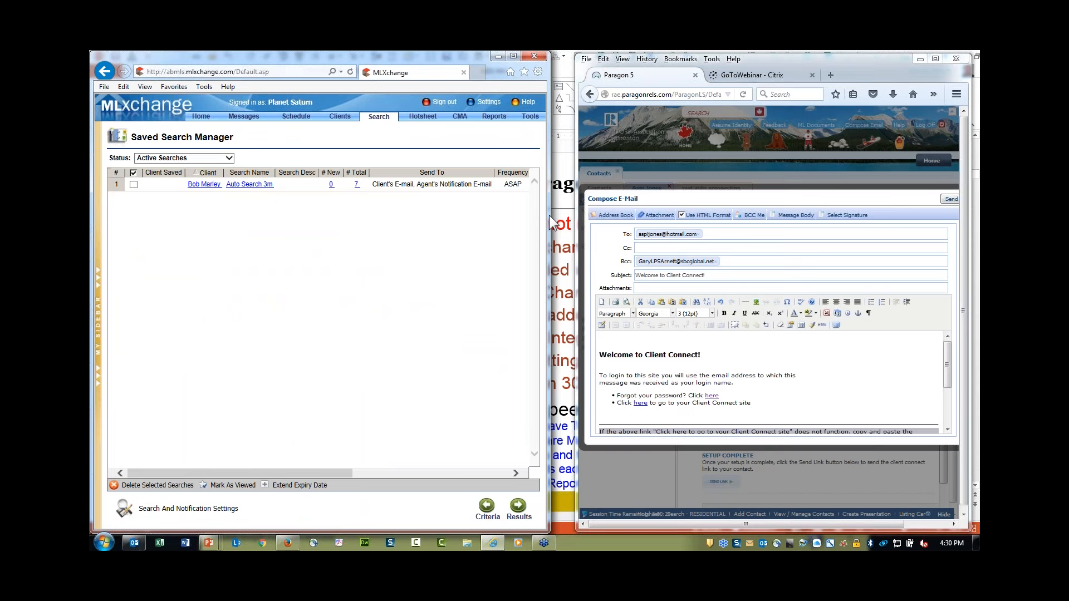
{"action": "left_click_drag", "start_coordinate": [856, 62], "coordinate": [834, 60]}
{"action": "left_click_drag", "start_coordinate": [948, 73], "coordinate": [969, 74]}
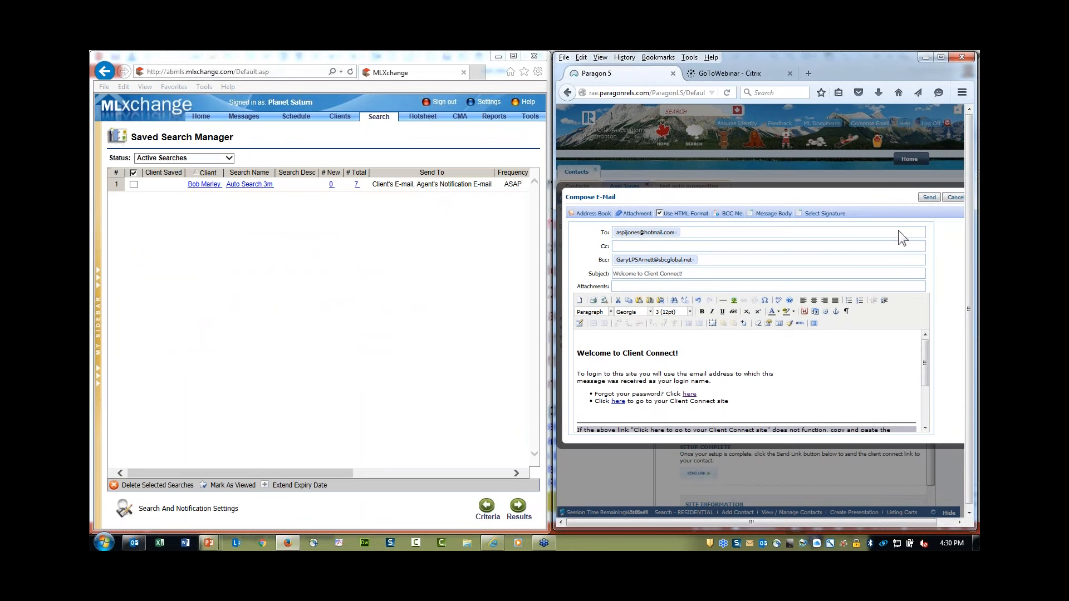